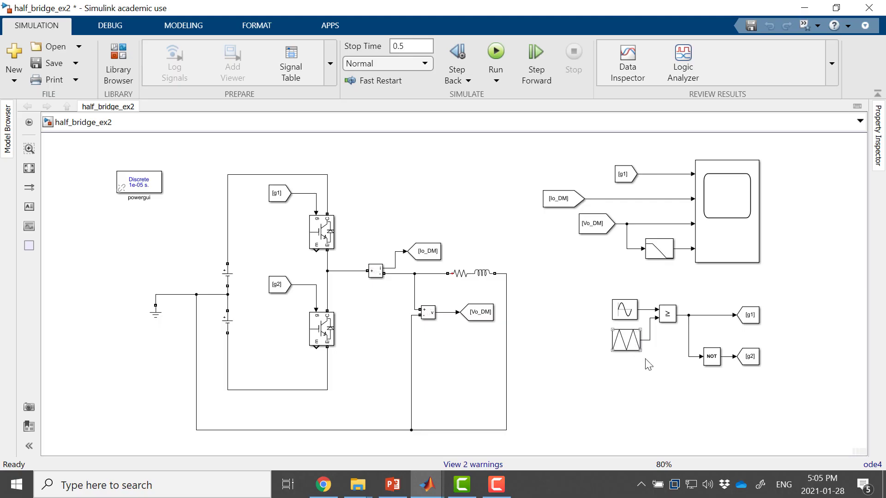
- Move the powergui block and the g1 and g2 From blocks left, outside the half-bridge circuit
{"action": "left_click_drag", "start_coordinate": [175, 235], "coordinate": [324, 207]}
{"action": "left_click_drag", "start_coordinate": [325, 152], "coordinate": [88, 148]}
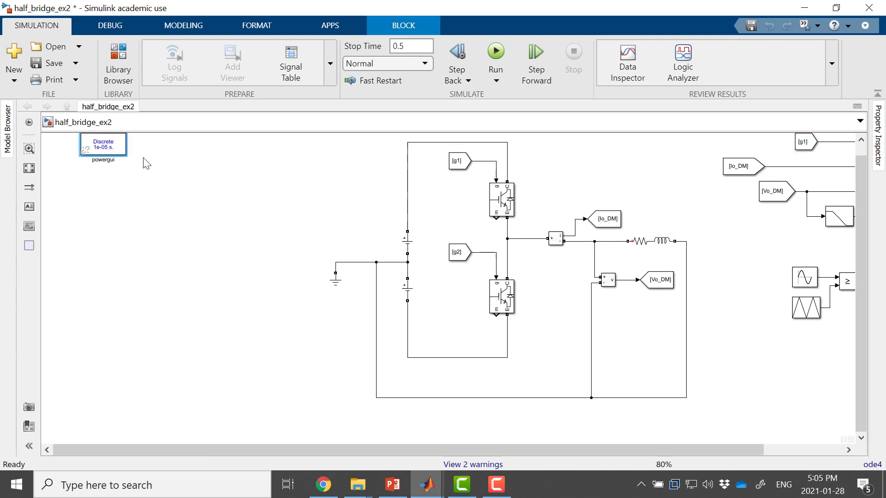
{"action": "mouse_move", "coordinate": [460, 164]}
{"action": "left_mouse_down"}
{"action": "mouse_move", "coordinate": [366, 154]}
{"action": "mouse_move", "coordinate": [336, 161]}
{"action": "mouse_move", "coordinate": [452, 166]}
{"action": "left_mouse_up"}
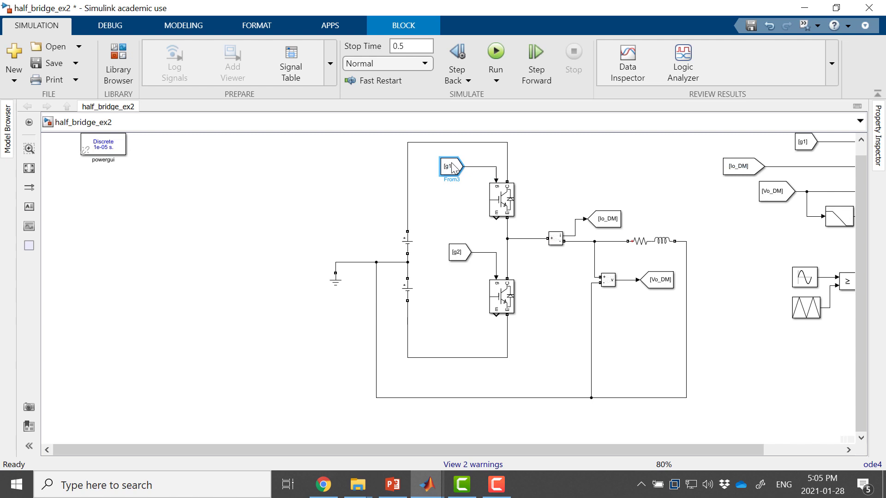
{"action": "scroll", "coordinate": [666, 327], "scroll_direction": "down", "scroll_amount": 1}
{"action": "scroll", "coordinate": [666, 327], "scroll_direction": "up", "scroll_amount": 1}
{"action": "left_click_drag", "start_coordinate": [665, 327], "coordinate": [551, 317]}
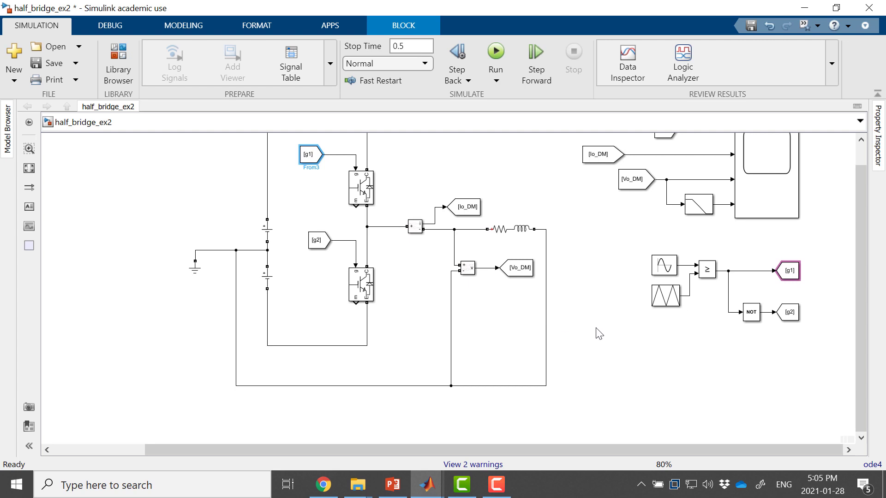
{"action": "scroll", "coordinate": [599, 333], "scroll_direction": "left", "scroll_amount": 3}
{"action": "scroll", "coordinate": [599, 333], "scroll_direction": "up", "scroll_amount": 1}
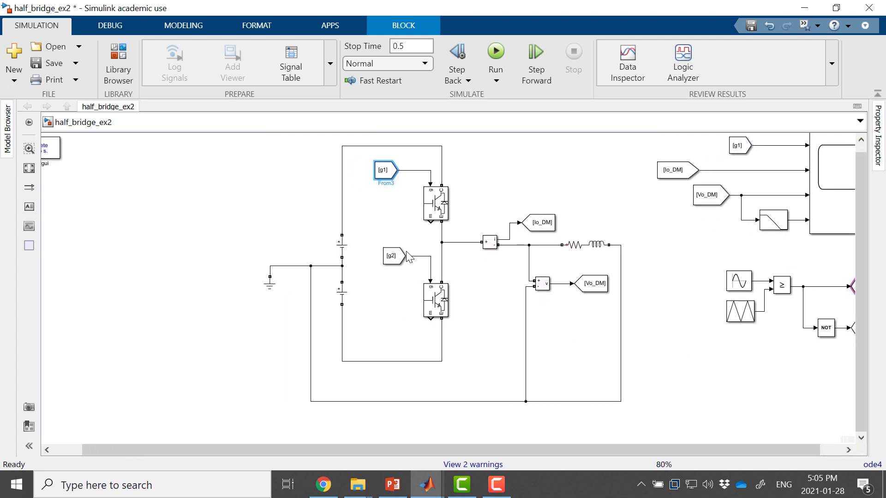
{"action": "left_click_drag", "start_coordinate": [407, 258], "coordinate": [180, 259]}
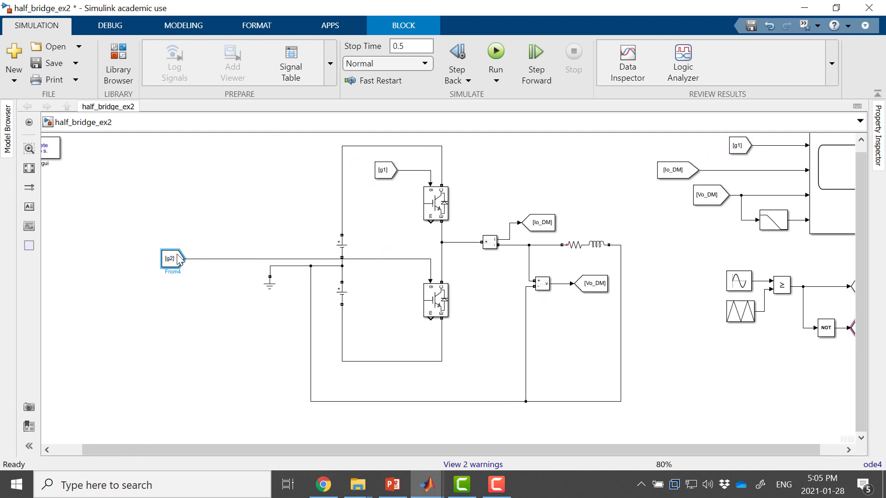
{"action": "left_click_drag", "start_coordinate": [395, 173], "coordinate": [164, 175]}
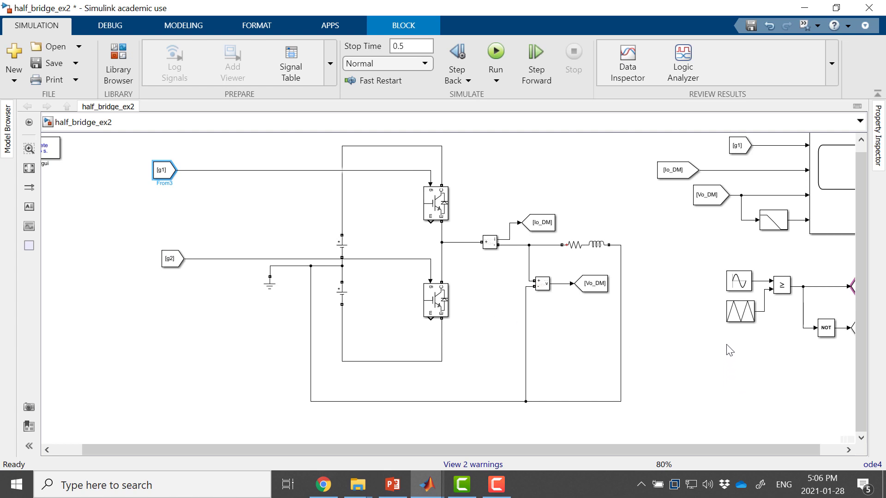
- Detach the NOT block and its g2 Goto from the comparator output and branch the NOT input off the upper IGBT's g1 line
{"action": "left_click_drag", "start_coordinate": [727, 351], "coordinate": [682, 333]}
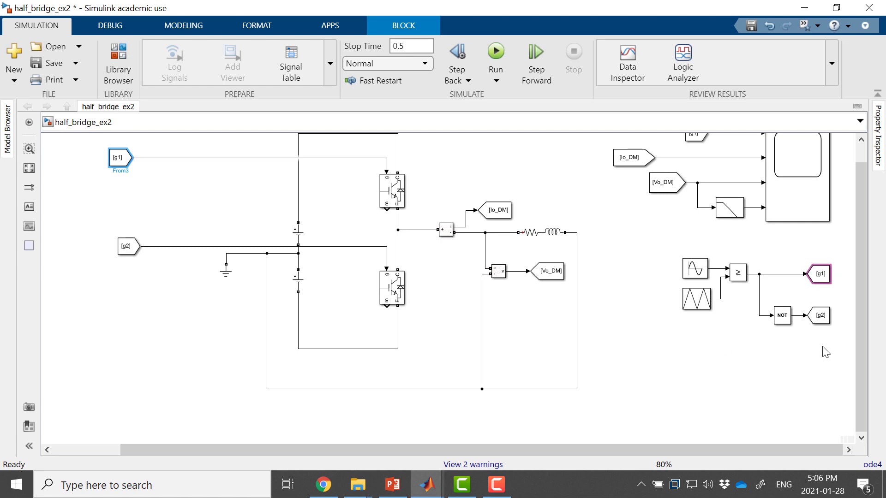
{"action": "left_click_drag", "start_coordinate": [822, 347], "coordinate": [761, 302]}
{"action": "left_click", "coordinate": [760, 317]}
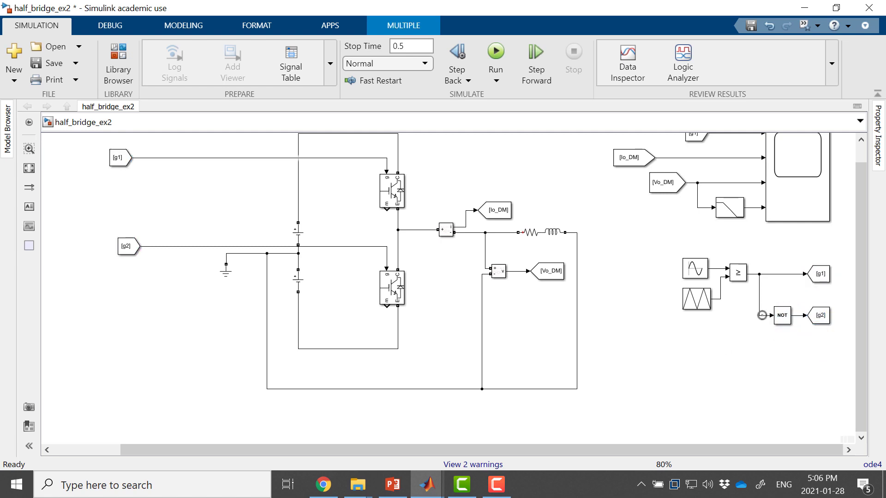
{"action": "key", "text": "Delete"}
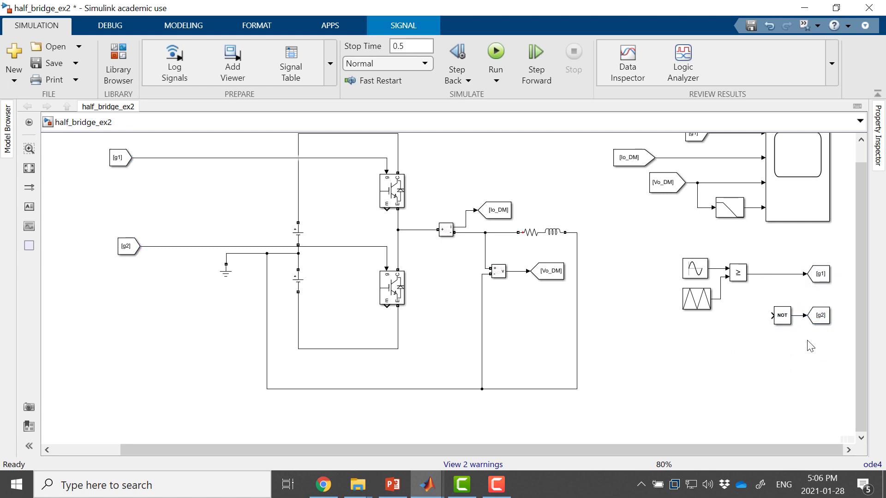
{"action": "left_click_drag", "start_coordinate": [832, 355], "coordinate": [198, 159]}
- Delete the g2 From and Goto blocks and wire the NOT block between the g1 line and the lower IGBT's gate
{"action": "left_click_drag", "start_coordinate": [129, 247], "coordinate": [350, 249]}
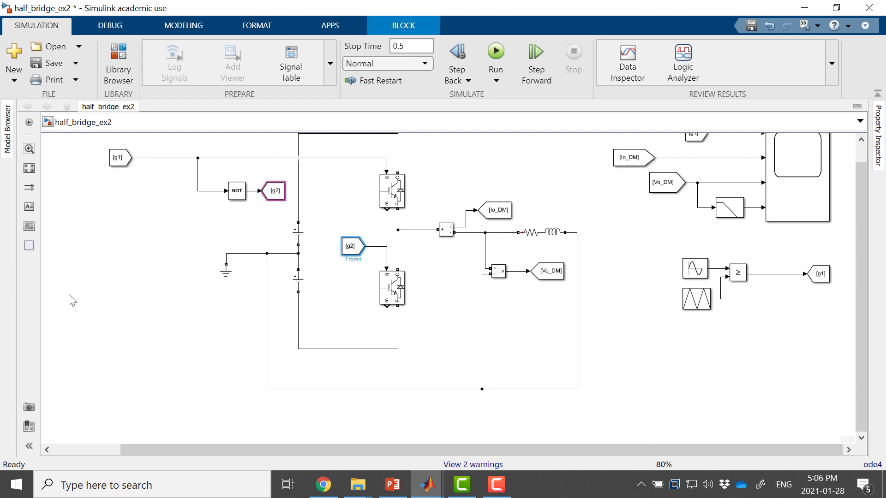
{"action": "left_click", "coordinate": [94, 237]}
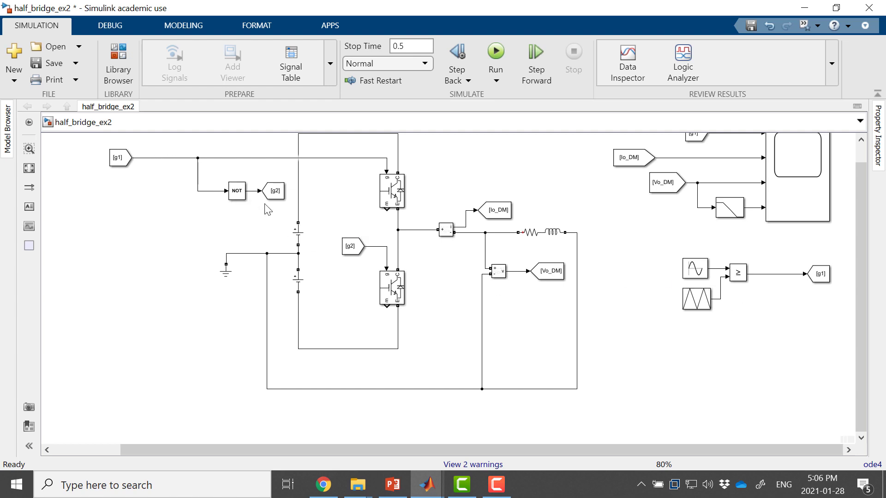
{"action": "left_click", "coordinate": [355, 250]}
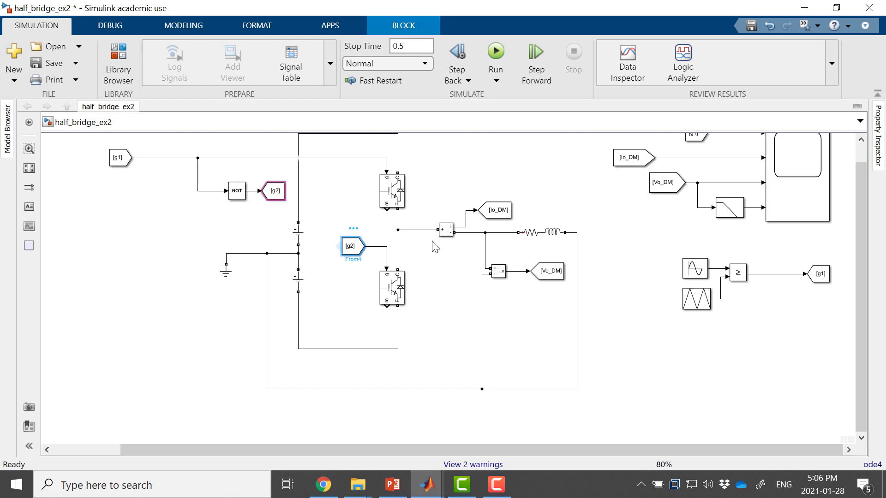
{"action": "key", "text": "Delete"}
{"action": "left_click", "coordinate": [197, 174]}
{"action": "key", "text": "Delete"}
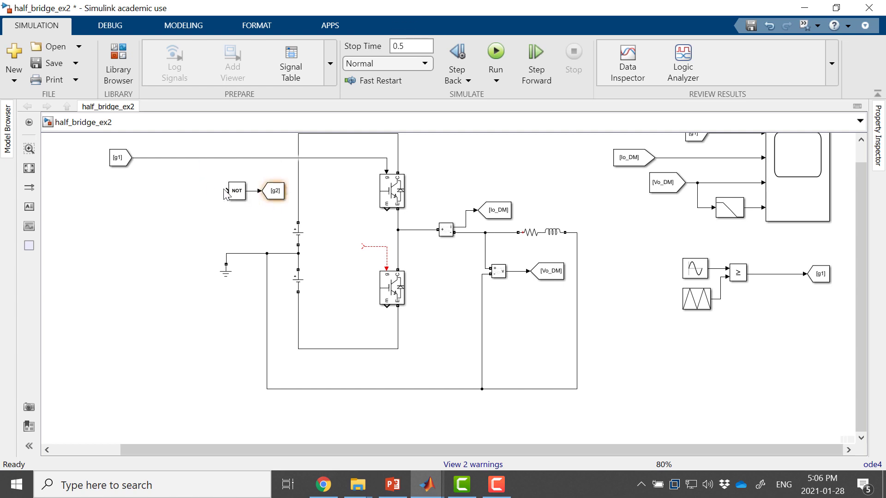
{"action": "key", "text": "Delete"}
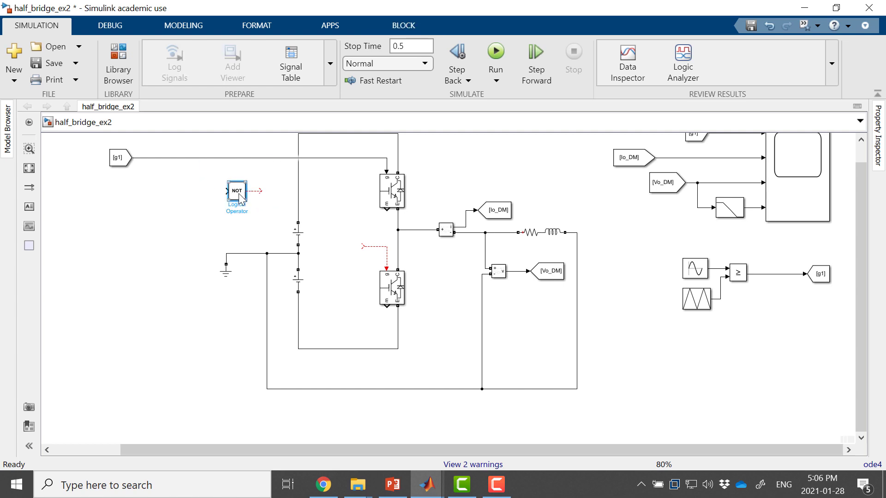
{"action": "mouse_move", "coordinate": [240, 197]}
{"action": "left_mouse_down"}
{"action": "mouse_move", "coordinate": [329, 240]}
{"action": "mouse_move", "coordinate": [337, 255]}
{"action": "mouse_move", "coordinate": [355, 249]}
{"action": "mouse_move", "coordinate": [318, 186]}
{"action": "mouse_move", "coordinate": [321, 158]}
{"action": "left_mouse_up"}
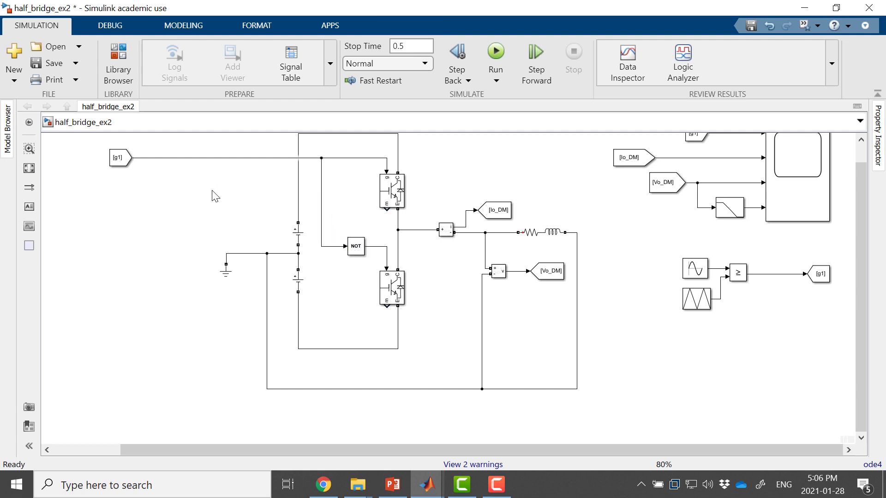
- Move the Vo_DM and Io_DM Goto blocks to the right, outside the load circuit's return wire
{"action": "scroll", "coordinate": [219, 235], "scroll_direction": "down", "scroll_amount": 2}
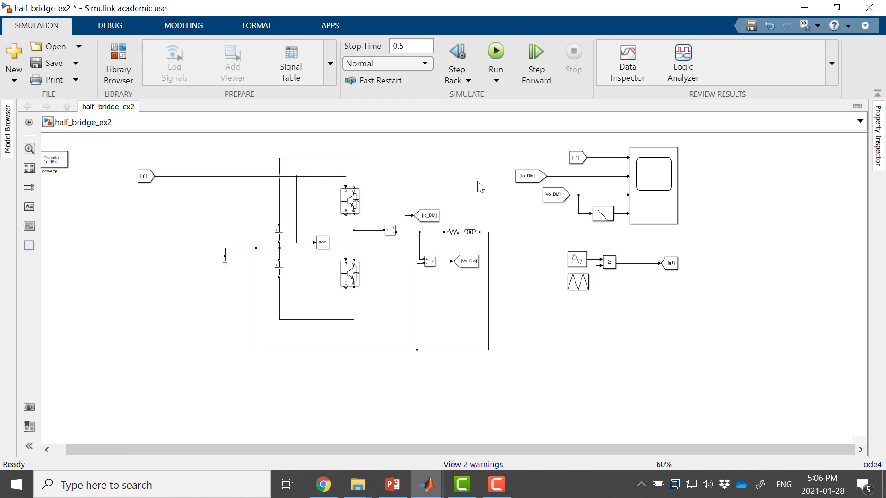
{"action": "left_click_drag", "start_coordinate": [479, 187], "coordinate": [463, 203]}
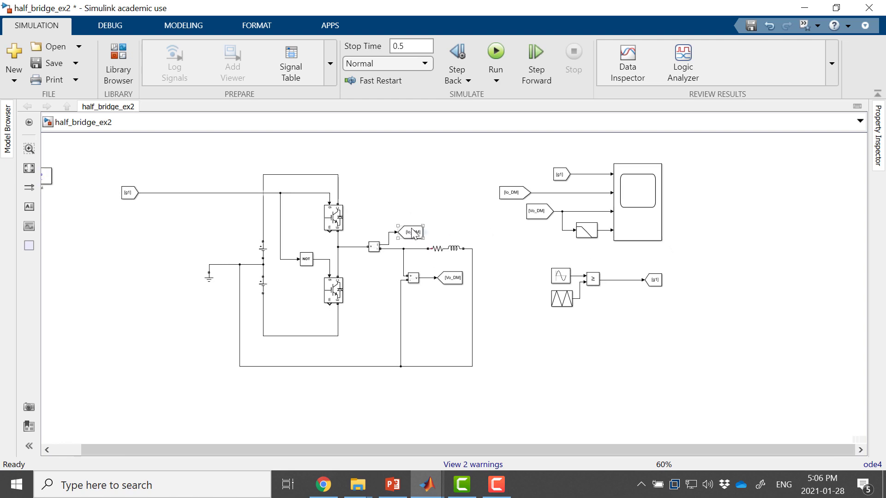
{"action": "left_click_drag", "start_coordinate": [460, 279], "coordinate": [510, 279]}
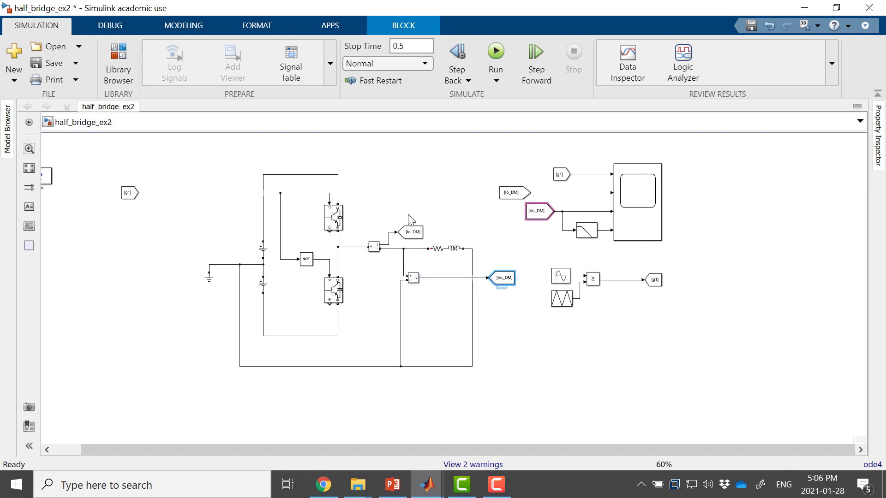
{"action": "left_click_drag", "start_coordinate": [419, 233], "coordinate": [510, 238]}
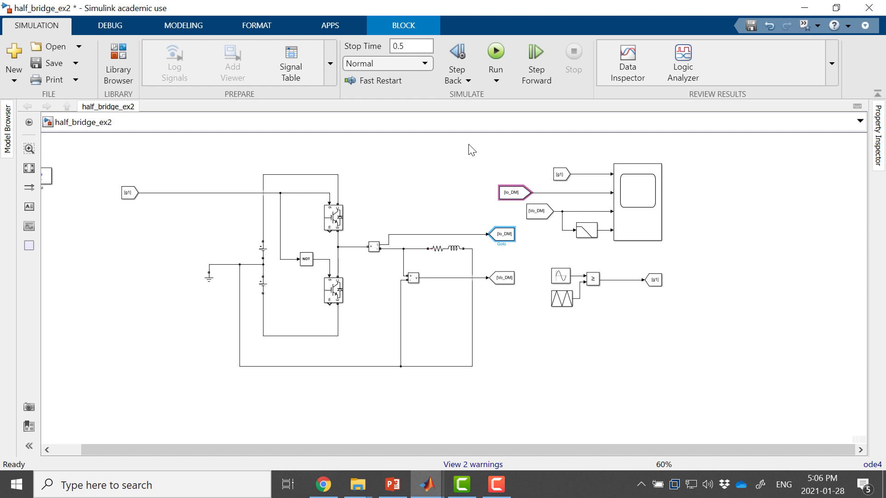
- Create a subsystem from the whole half-bridge circuit, leaving the g1 From and the Io_DM and Vo_DM Goto blocks outside
{"action": "left_click_drag", "start_coordinate": [466, 142], "coordinate": [203, 379]}
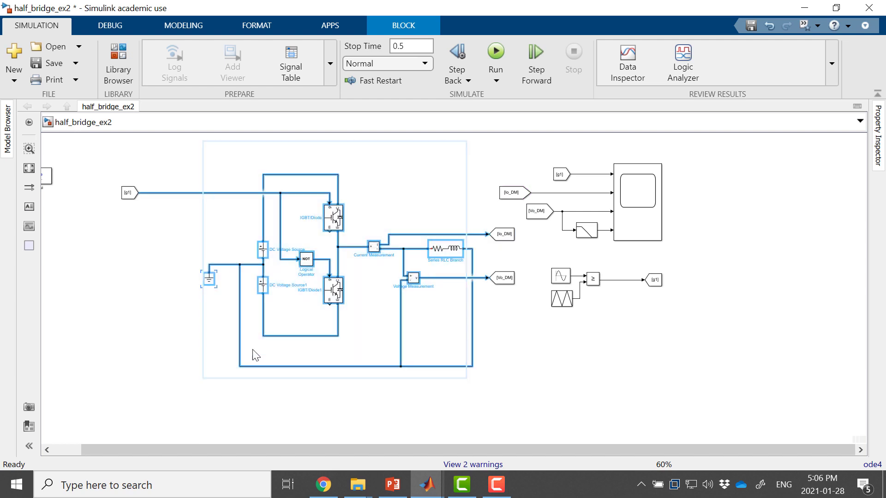
{"action": "right_click", "coordinate": [333, 292]}
{"action": "mouse_move", "coordinate": [444, 217]}
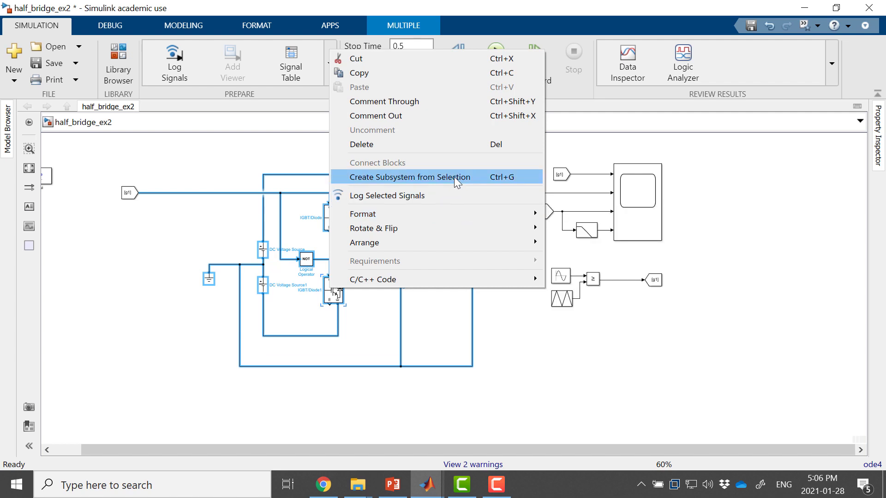
{"action": "left_click", "coordinate": [413, 178]}
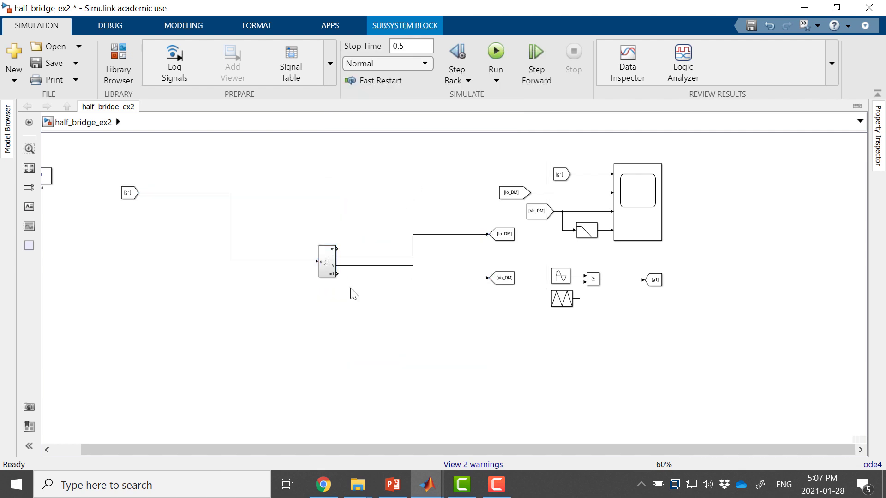
- Enlarge the new subsystem block and rename it DM
{"action": "scroll", "coordinate": [255, 231], "scroll_direction": "up", "scroll_amount": 3}
{"action": "left_click_drag", "start_coordinate": [373, 290], "coordinate": [198, 215]}
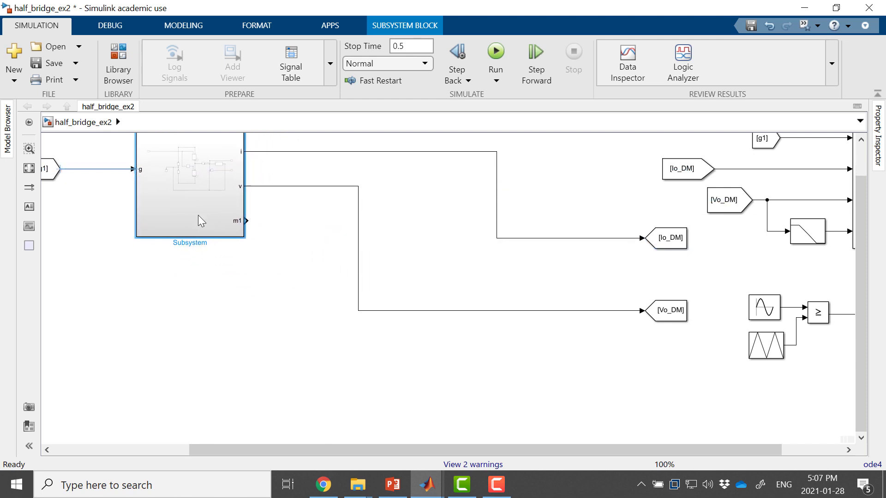
{"action": "double_click", "coordinate": [192, 243]}
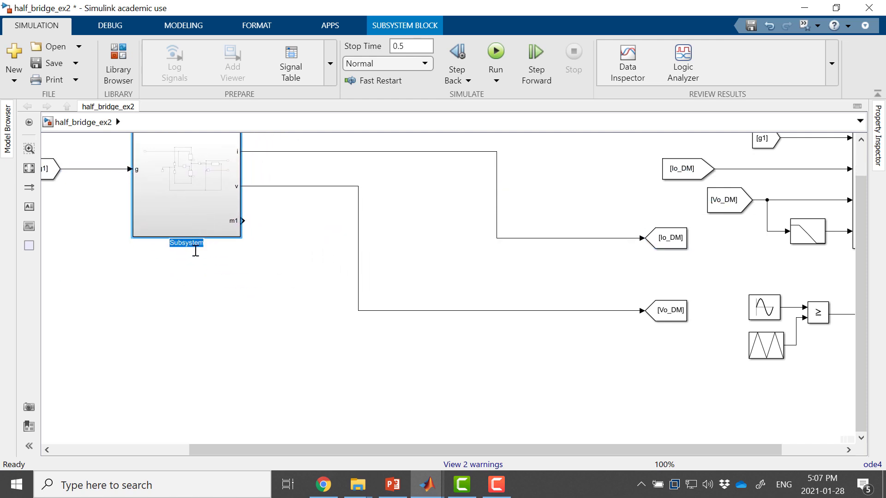
{"action": "type", "text": "DM"}
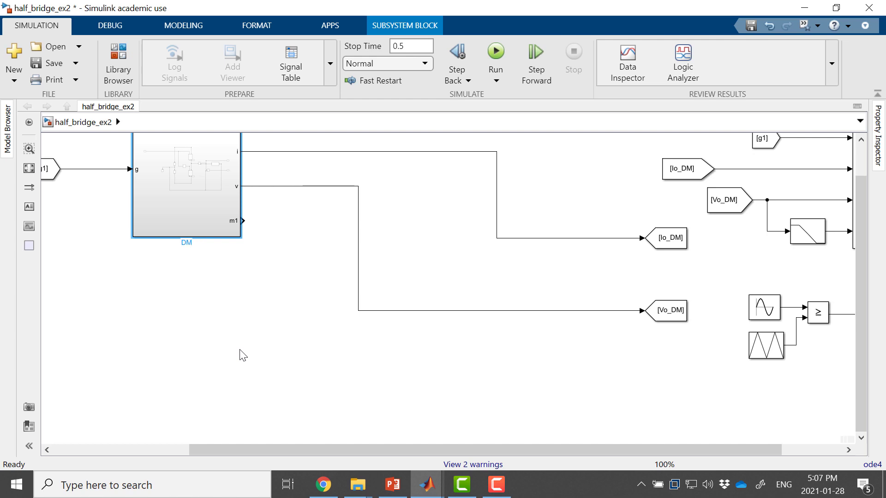
{"action": "left_click", "coordinate": [235, 332]}
- Move the Io_DM Goto block next to the DM subsystem's i output, level with the port
{"action": "scroll", "coordinate": [237, 328], "scroll_direction": "down", "scroll_amount": 1}
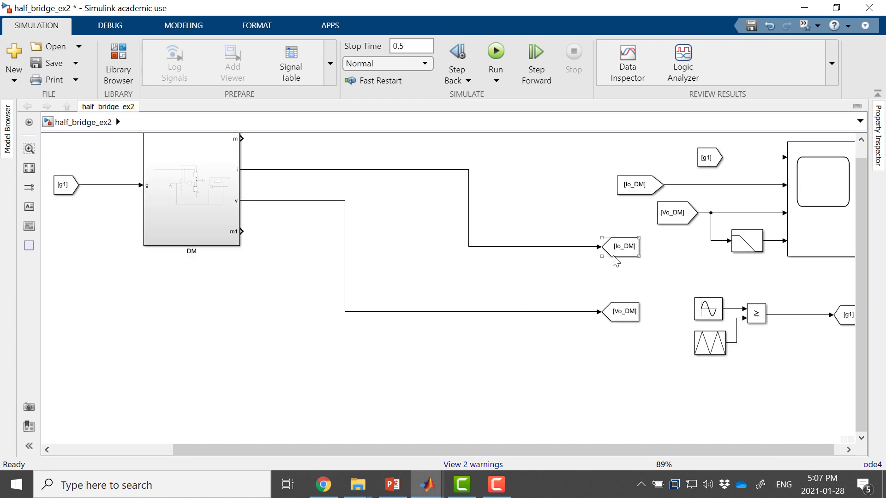
{"action": "left_click_drag", "start_coordinate": [614, 255], "coordinate": [342, 179]}
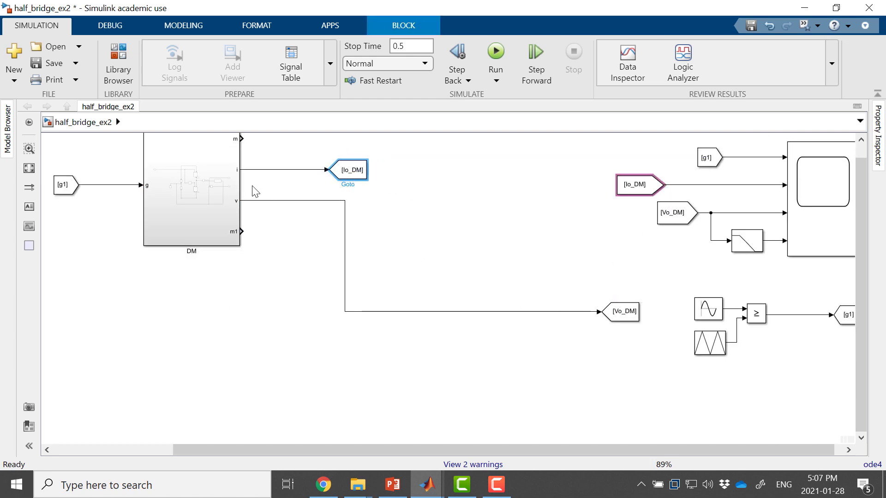
- Open the DM subsystem and move the v outport close to the voltage measurement block
{"action": "double_click", "coordinate": [228, 184]}
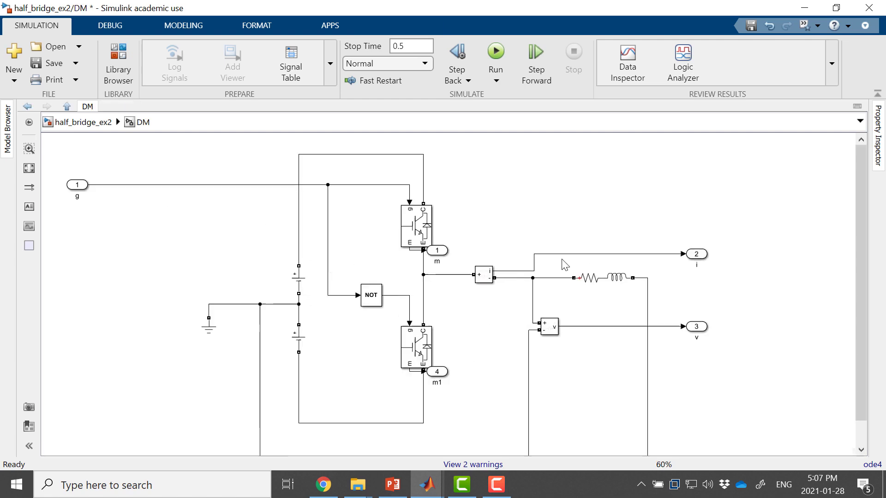
{"action": "left_click", "coordinate": [689, 327]}
{"action": "left_click_drag", "start_coordinate": [697, 333], "coordinate": [605, 333]}
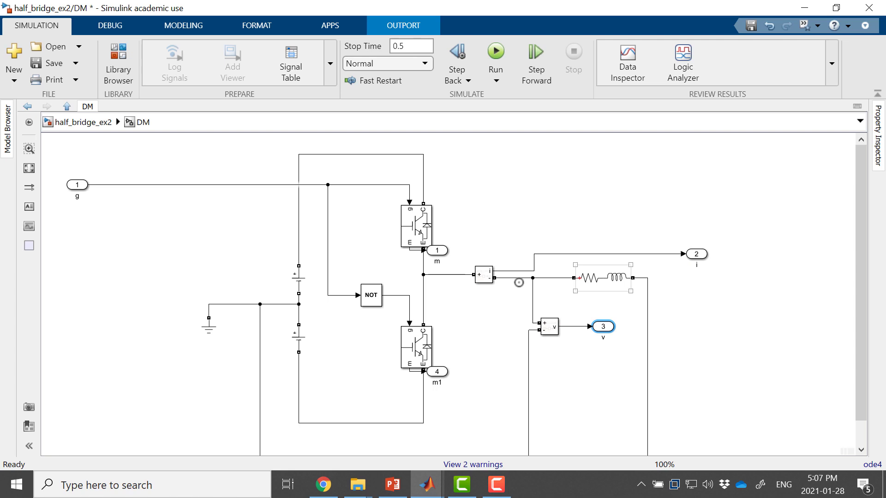
- Delete the m1 and m outports and their signal lines from the two IGBT blocks
{"action": "left_click", "coordinate": [438, 370]}
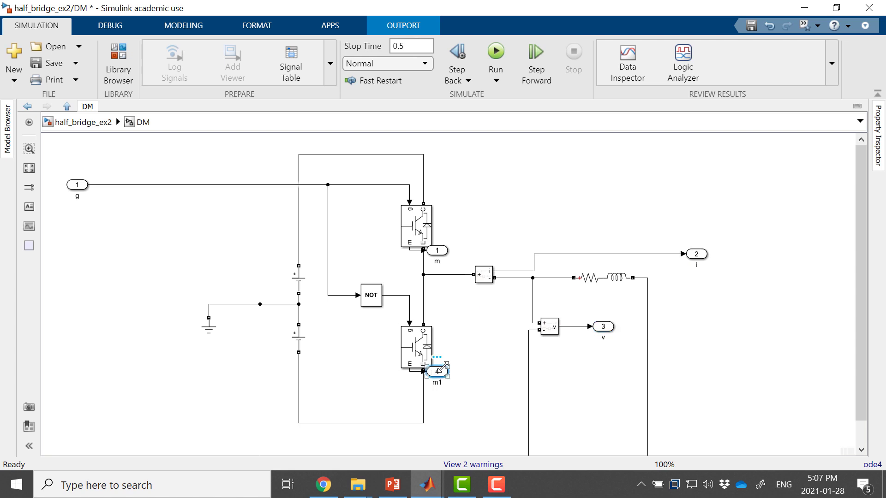
{"action": "key", "text": "Delete"}
{"action": "left_click", "coordinate": [419, 366]}
{"action": "left_click", "coordinate": [418, 371]}
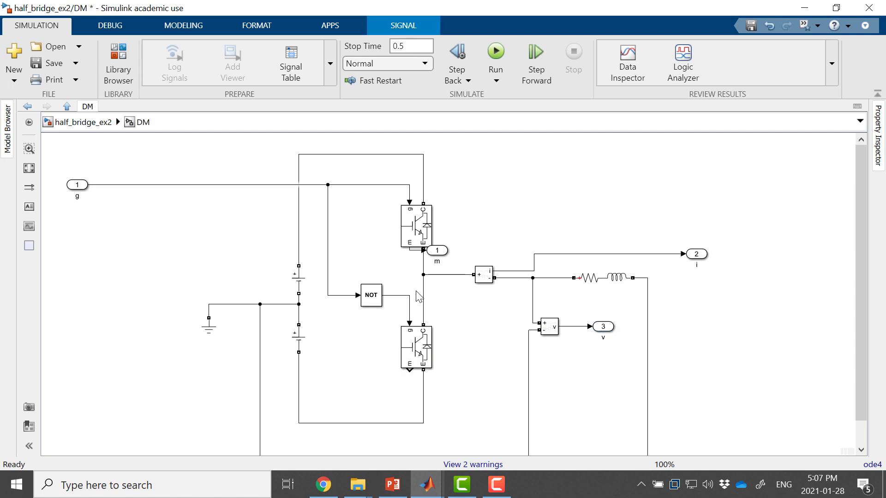
{"action": "left_click", "coordinate": [436, 259]}
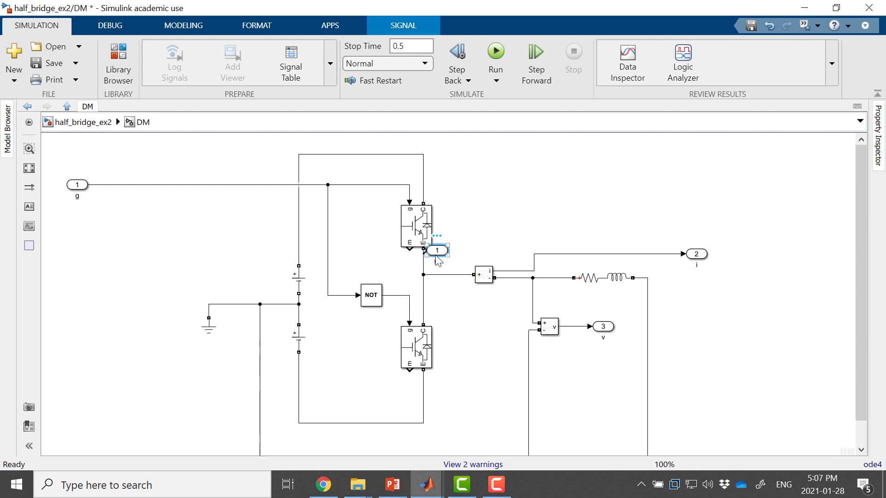
{"action": "key", "text": "Delete"}
- Move the g inport right, closer to the half-bridge circuit
{"action": "left_click", "coordinate": [83, 188]}
{"action": "left_click_drag", "start_coordinate": [83, 189], "coordinate": [252, 189]}
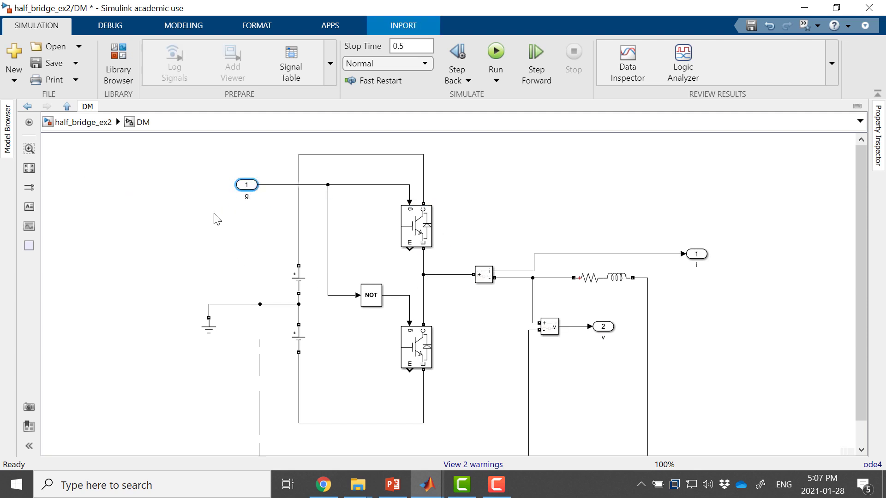
{"action": "scroll", "coordinate": [218, 249], "scroll_direction": "down", "scroll_amount": 1}
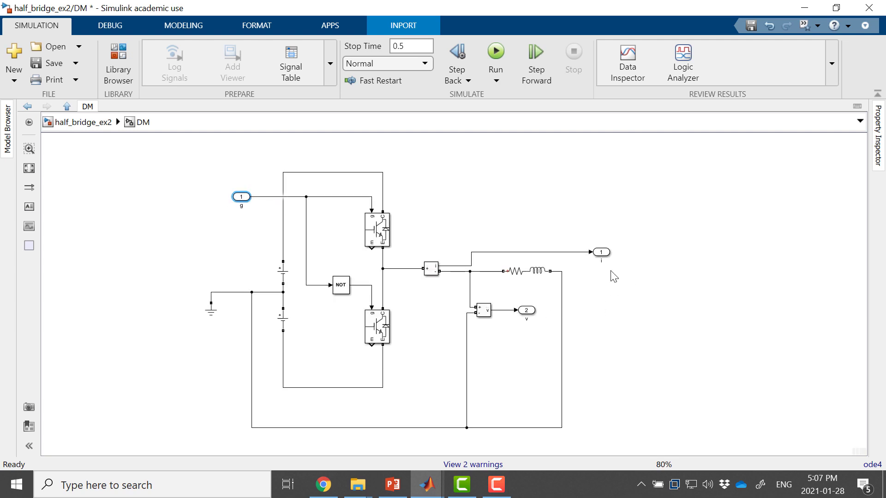
{"action": "scroll", "coordinate": [625, 388], "scroll_direction": "down", "scroll_amount": 2}
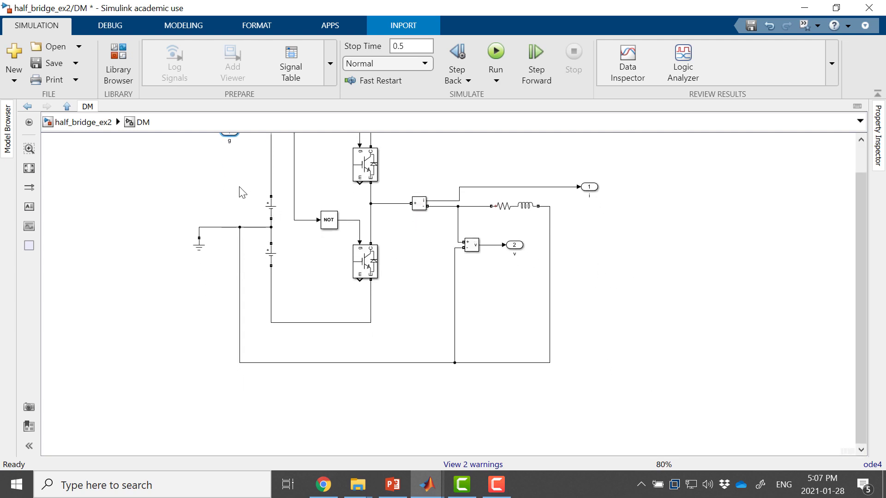
- Return to the top level and line up the Io_DM and Vo_DM Goto blocks beside the DM subsystem's i and v outputs
{"action": "left_click", "coordinate": [83, 122]}
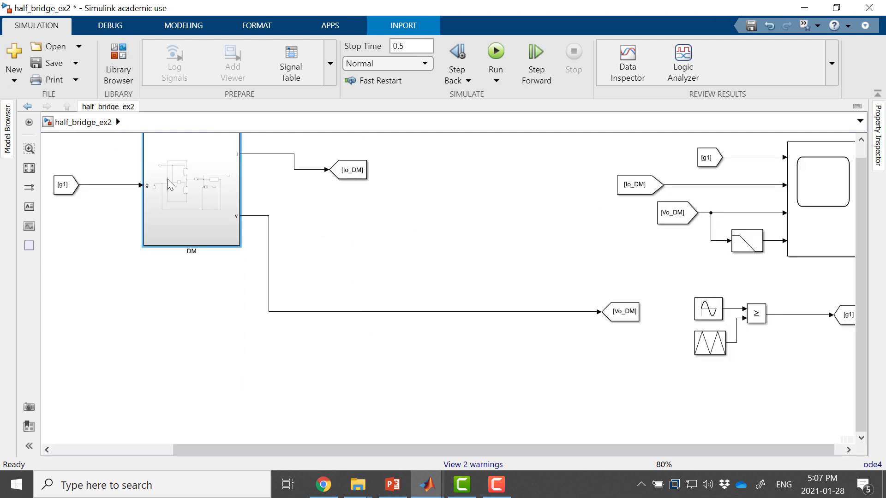
{"action": "left_click", "coordinate": [399, 289]}
{"action": "scroll", "coordinate": [399, 290], "scroll_direction": "down", "scroll_amount": 3}
{"action": "left_click_drag", "start_coordinate": [369, 226], "coordinate": [346, 217]}
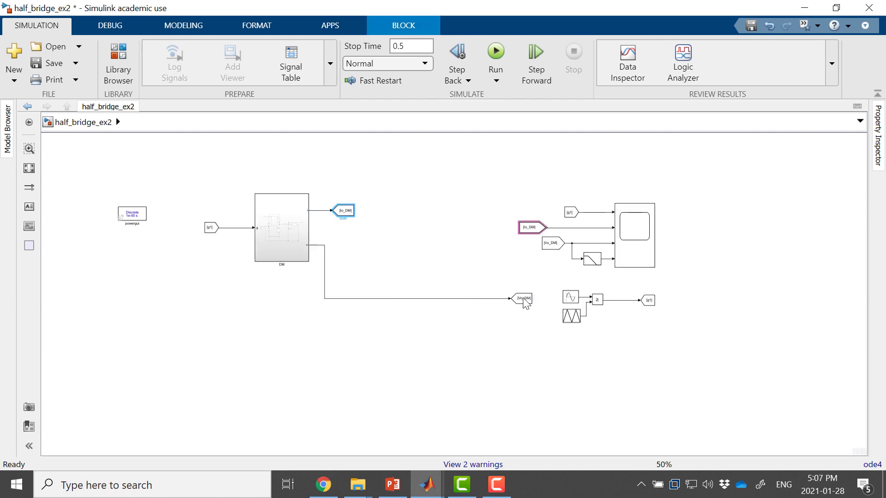
{"action": "left_click_drag", "start_coordinate": [524, 302], "coordinate": [348, 248]}
- Move the scope group beside the DM output tags and the sine-triangle comparison group with its g1 Goto below the powergui block
{"action": "left_click_drag", "start_coordinate": [700, 185], "coordinate": [514, 263]}
{"action": "left_click_drag", "start_coordinate": [500, 209], "coordinate": [492, 223]}
{"action": "left_click_drag", "start_coordinate": [631, 348], "coordinate": [556, 297]}
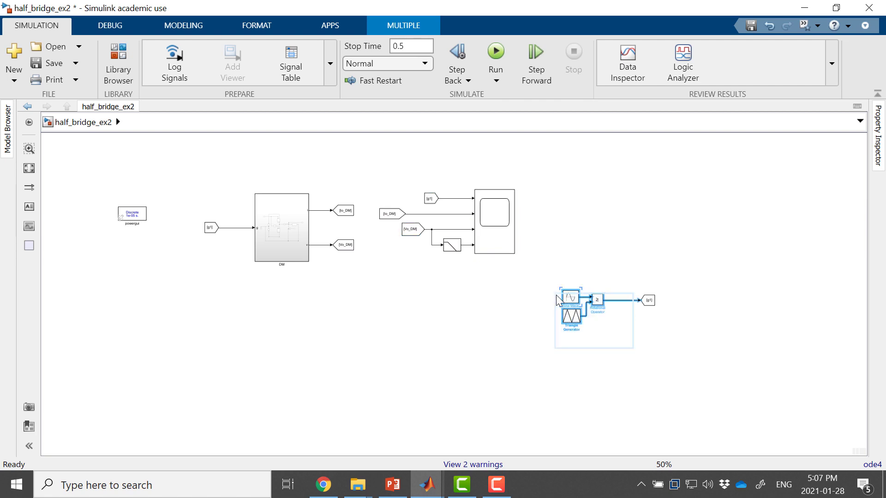
{"action": "left_click_drag", "start_coordinate": [698, 265], "coordinate": [546, 334]}
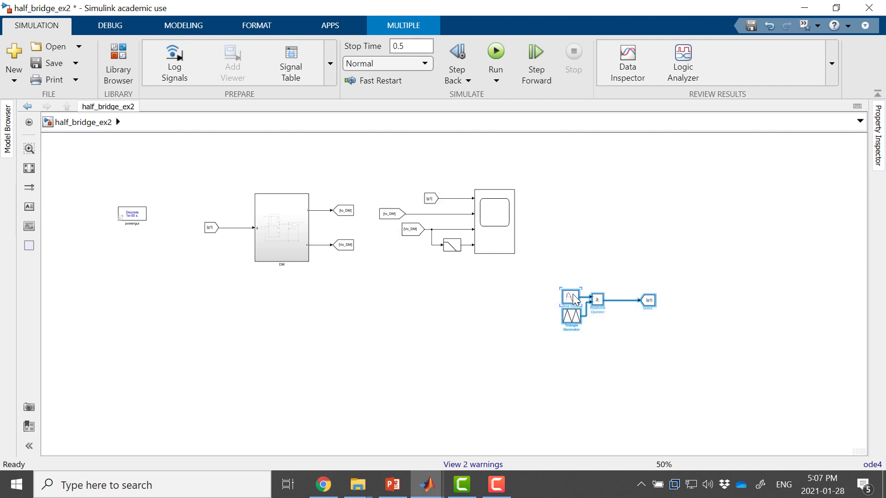
{"action": "left_click_drag", "start_coordinate": [570, 300], "coordinate": [140, 259]}
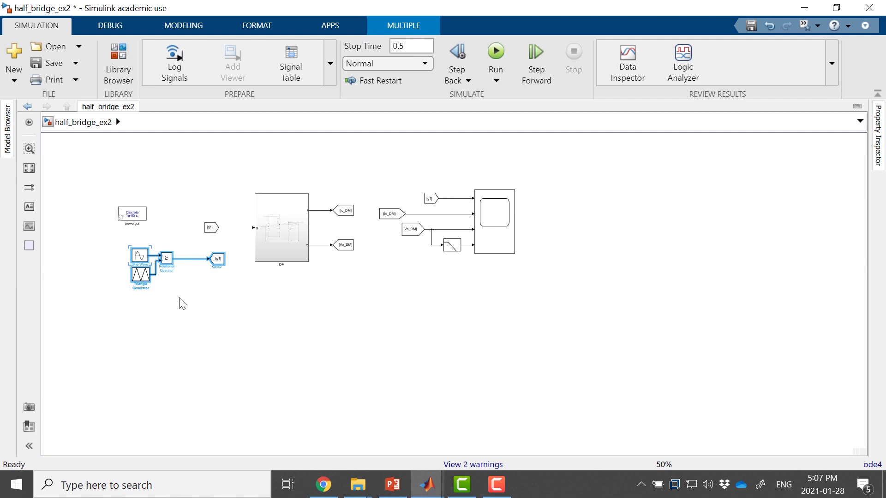
- Shift the sine wave block left to lengthen its signal line to the relational operator
{"action": "left_click", "coordinate": [180, 303]}
{"action": "scroll", "coordinate": [199, 284], "scroll_direction": "up", "scroll_amount": 3}
{"action": "left_click_drag", "start_coordinate": [198, 284], "coordinate": [252, 303]}
{"action": "left_click", "coordinate": [141, 254]}
{"action": "left_click_drag", "start_coordinate": [141, 253], "coordinate": [107, 255]}
- Add a Goto block above the comparator, branch it from the sine wave signal, and set its tag to m
{"action": "double_click", "coordinate": [148, 231]}
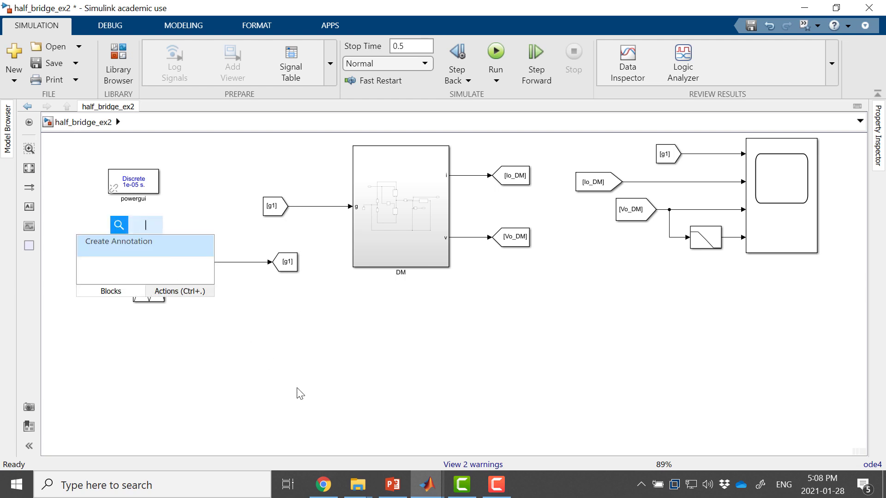
{"action": "type", "text": "goto"}
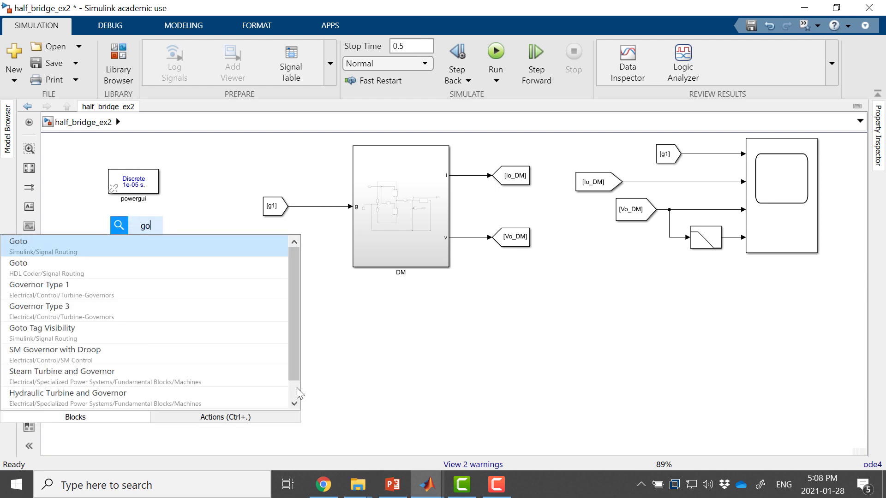
{"action": "key", "text": "Return"}
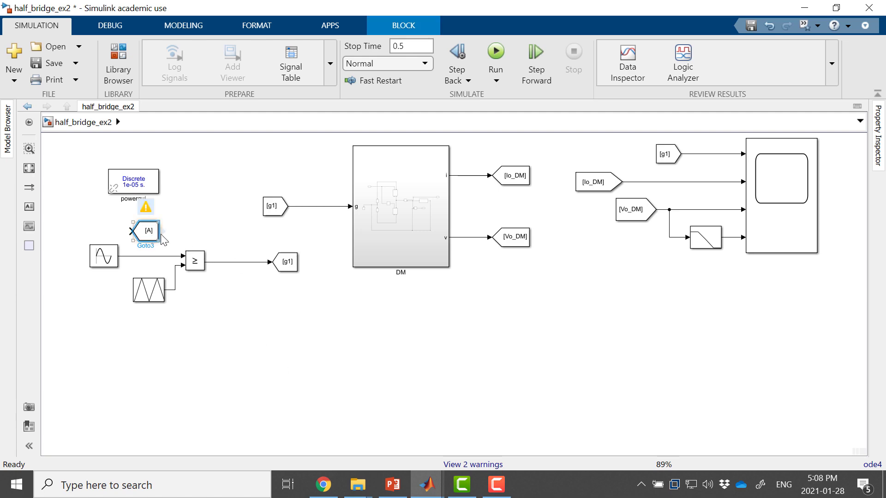
{"action": "left_click_drag", "start_coordinate": [157, 239], "coordinate": [142, 256]}
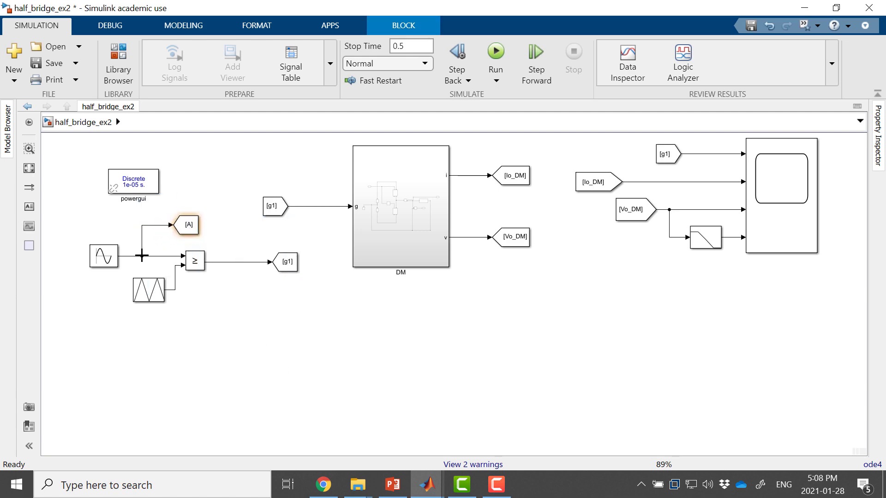
{"action": "double_click", "coordinate": [188, 224]}
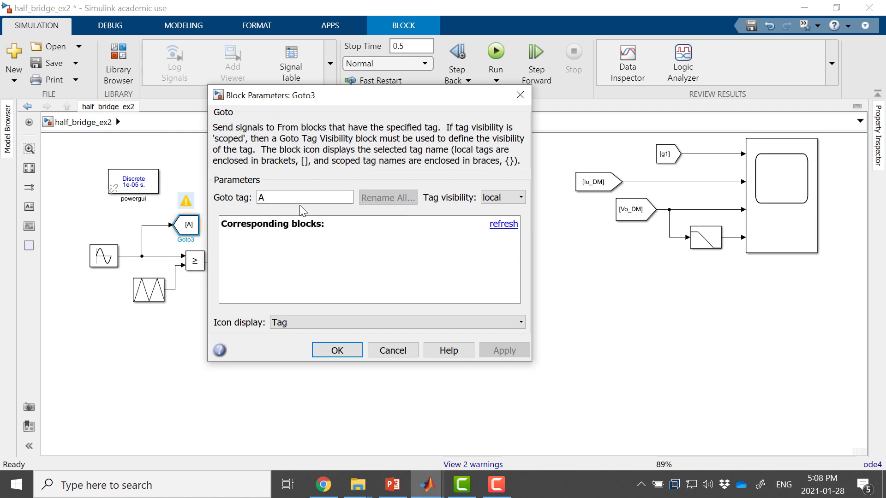
{"action": "type", "text": "m"}
{"action": "key", "text": "Return"}
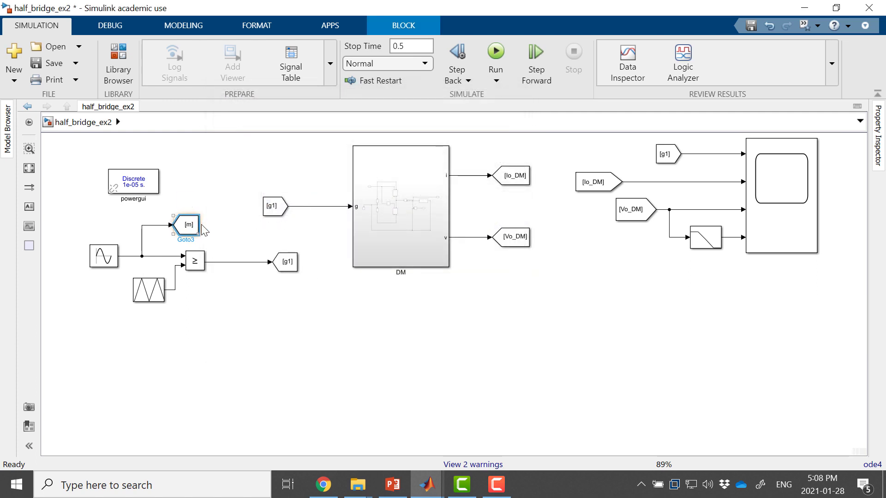
- Create a From block with tag m in the empty area below the DM subsystem
{"action": "left_click_drag", "start_coordinate": [200, 231], "coordinate": [390, 339]}
{"action": "left_click", "coordinate": [529, 365]}
{"action": "left_click_drag", "start_coordinate": [621, 366], "coordinate": [552, 322]}
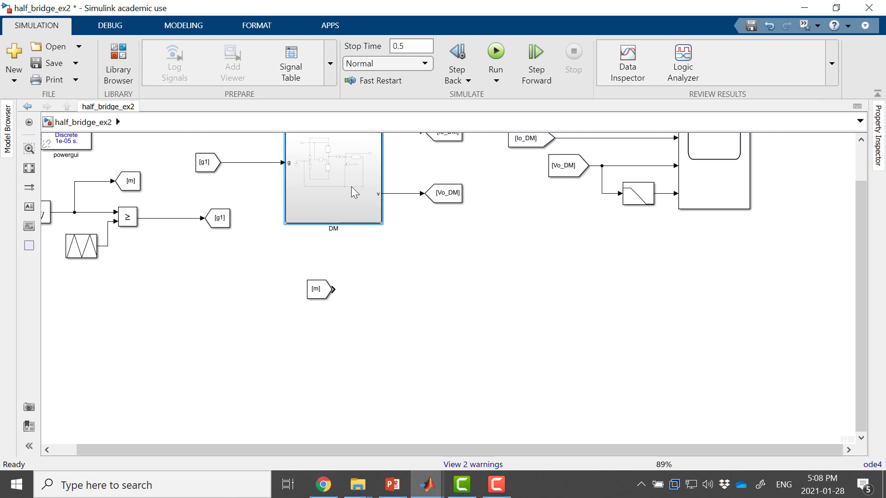
- Inside DM, duplicate a DC voltage source, the current and voltage measurements, and the series RLC branch into the empty area beside the circuit
{"action": "double_click", "coordinate": [350, 186]}
{"action": "left_click", "coordinate": [272, 210]}
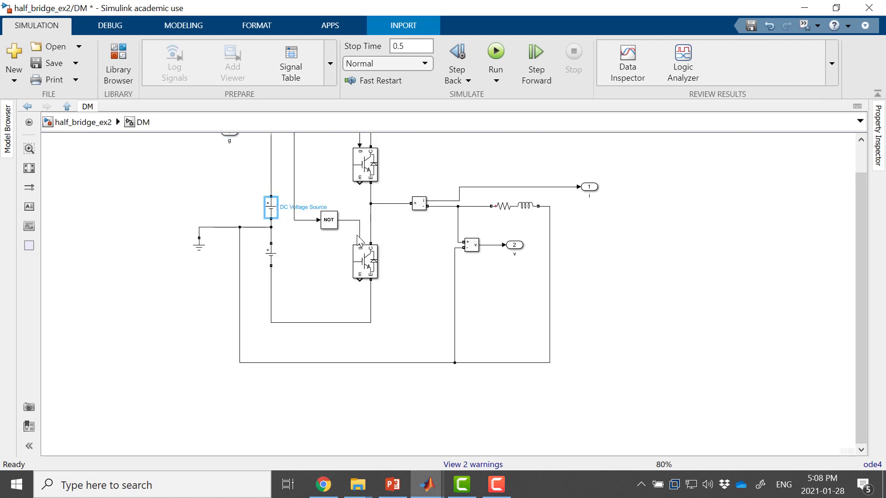
{"action": "left_click_drag", "start_coordinate": [273, 212], "coordinate": [705, 265]}
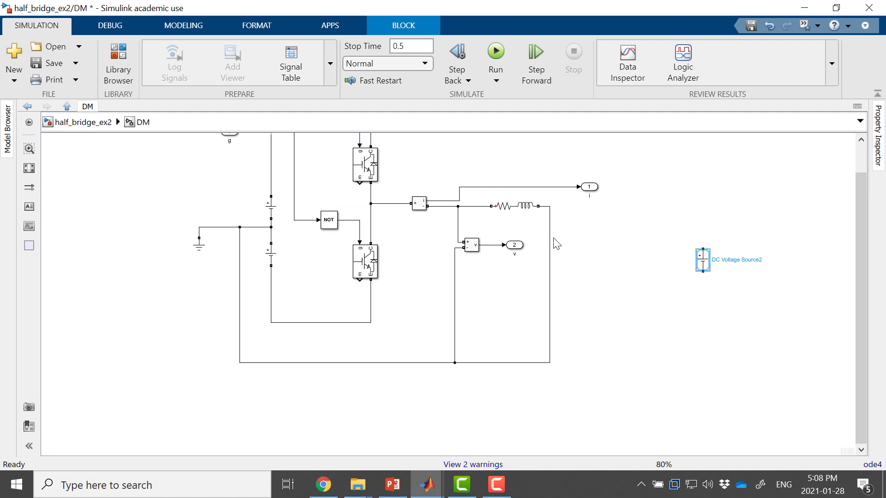
{"action": "left_click_drag", "start_coordinate": [427, 205], "coordinate": [646, 282]}
{"action": "left_click", "coordinate": [475, 244]}
{"action": "left_click_drag", "start_coordinate": [473, 245], "coordinate": [702, 322]}
{"action": "left_click", "coordinate": [523, 206]}
{"action": "left_click_drag", "start_coordinate": [524, 207], "coordinate": [787, 295]}
- Cut the four duplicated blocks out of DM and paste them at the top level of half_bridge_ex2
{"action": "left_click_drag", "start_coordinate": [820, 198], "coordinate": [639, 340]}
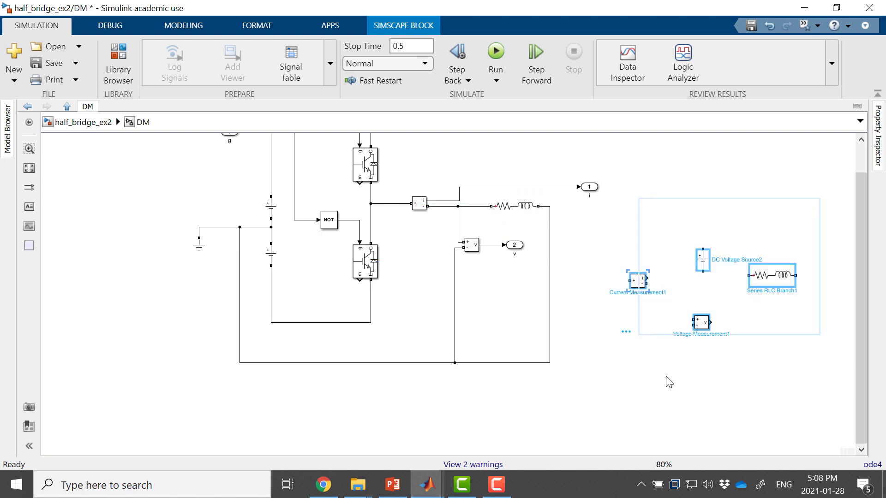
{"action": "key", "text": "Delete"}
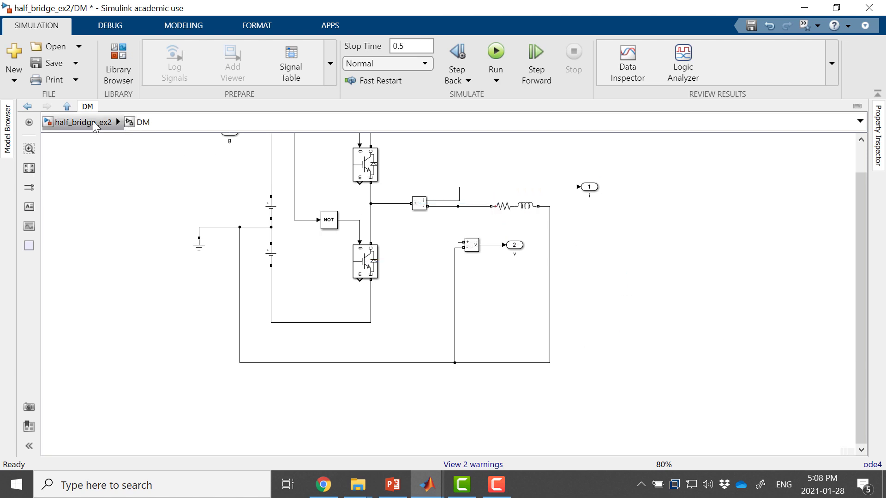
{"action": "left_click", "coordinate": [93, 121]}
{"action": "key", "text": "ctrl+v"}
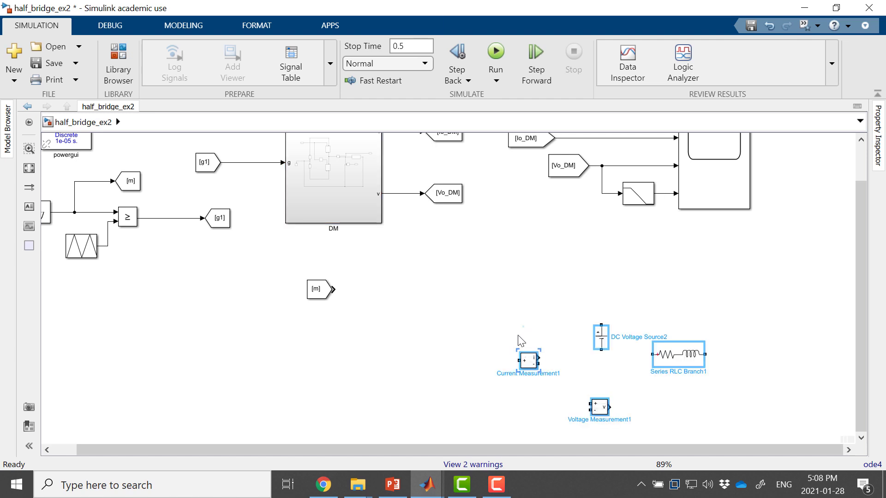
{"action": "scroll", "coordinate": [436, 330], "scroll_direction": "down", "scroll_amount": 1}
{"action": "left_click", "coordinate": [486, 336]}
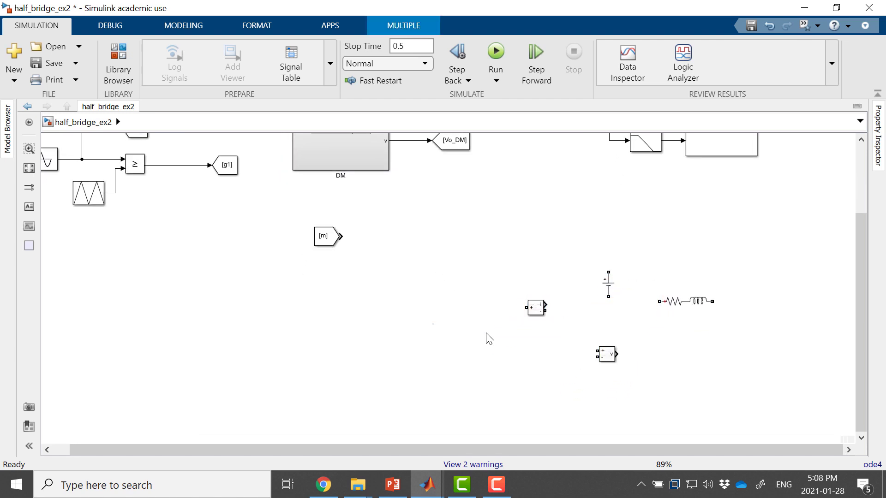
{"action": "left_click", "coordinate": [353, 148]}
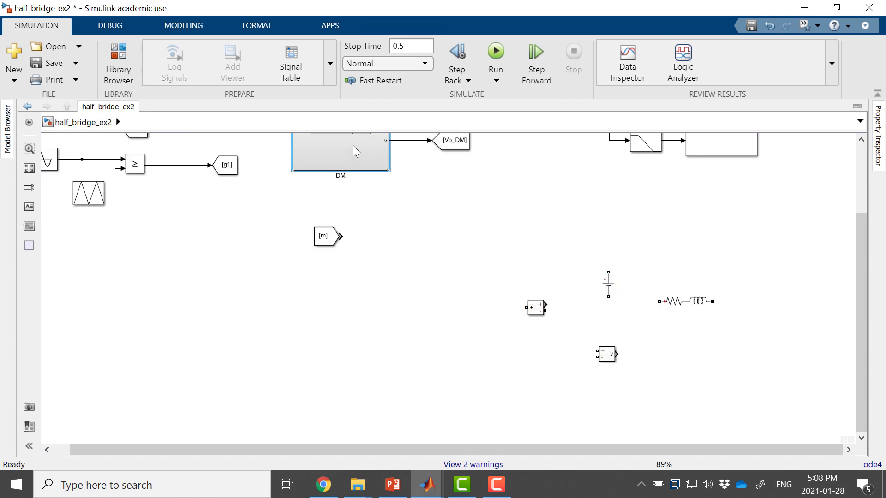
- Add a Ground block from the Specialized Power Systems elements and place it above the pasted DC voltage source and RLC branch
{"action": "double_click", "coordinate": [503, 259]}
{"action": "type", "text": "ground"}
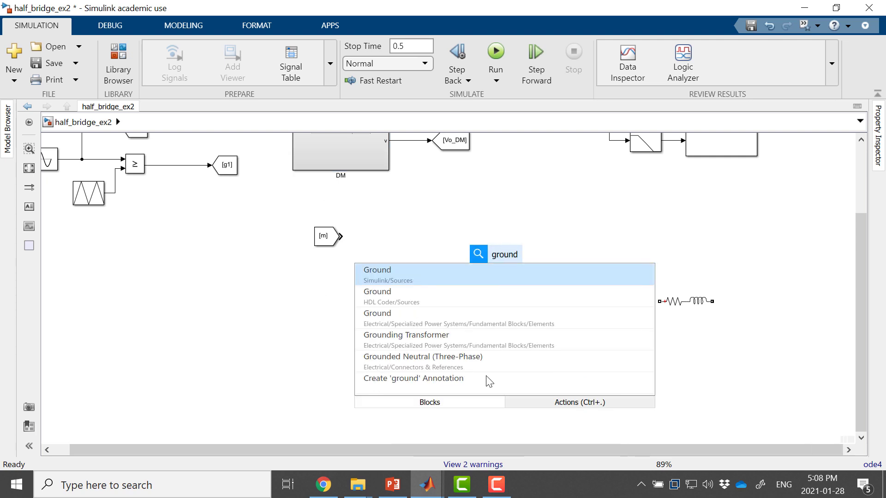
{"action": "key", "text": "Down"}
{"action": "key", "text": "Down"}
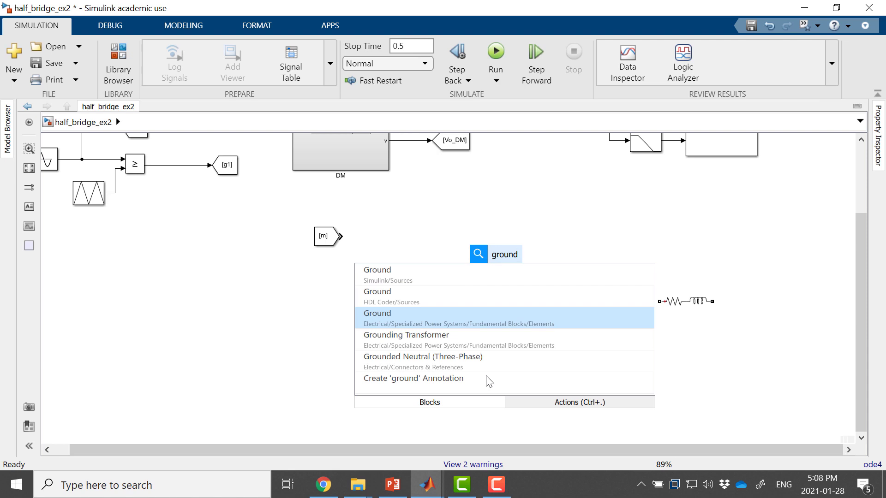
{"action": "key", "text": "Return"}
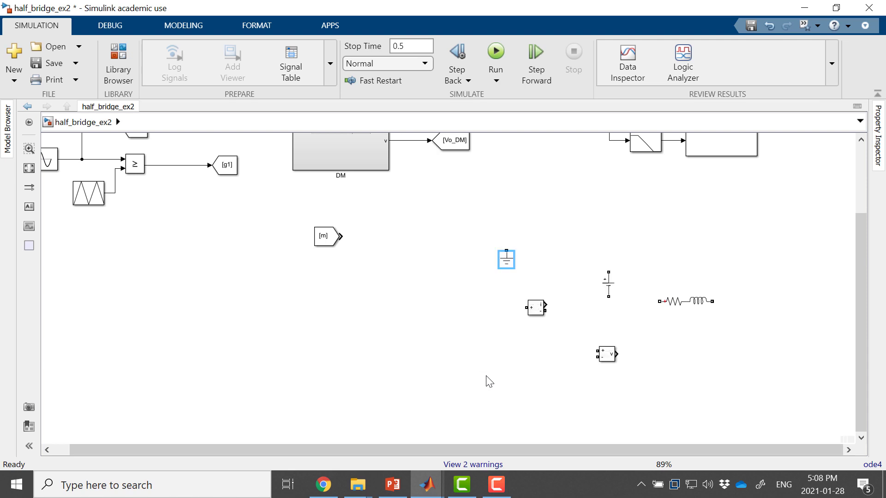
{"action": "left_click_drag", "start_coordinate": [507, 260], "coordinate": [646, 244]}
- Add a Controlled Current Source block between the m From block and the pasted components
{"action": "left_click", "coordinate": [489, 267]}
{"action": "double_click", "coordinate": [480, 259]}
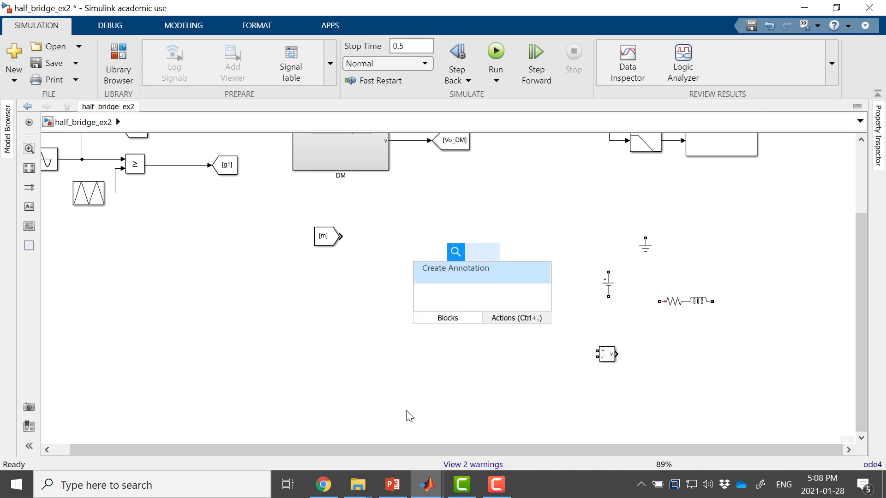
{"action": "type", "text": "con"}
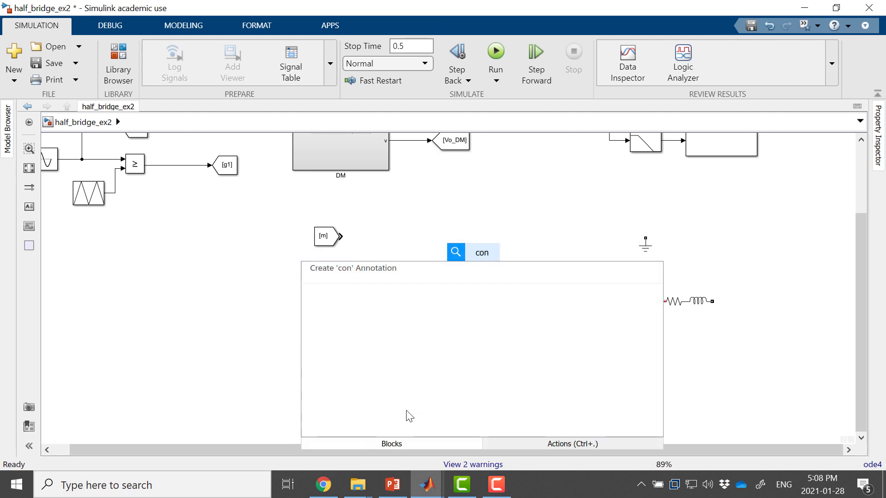
{"action": "type", "text": "t"}
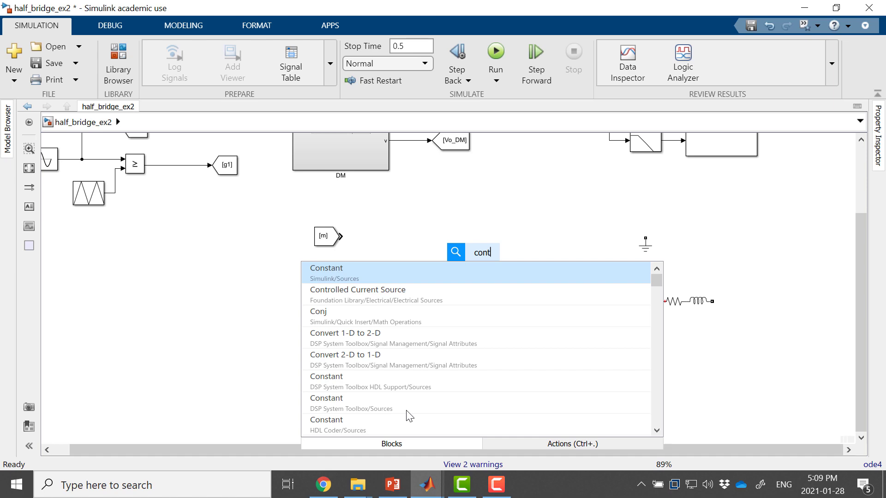
{"action": "type", "text": "rolled cu"}
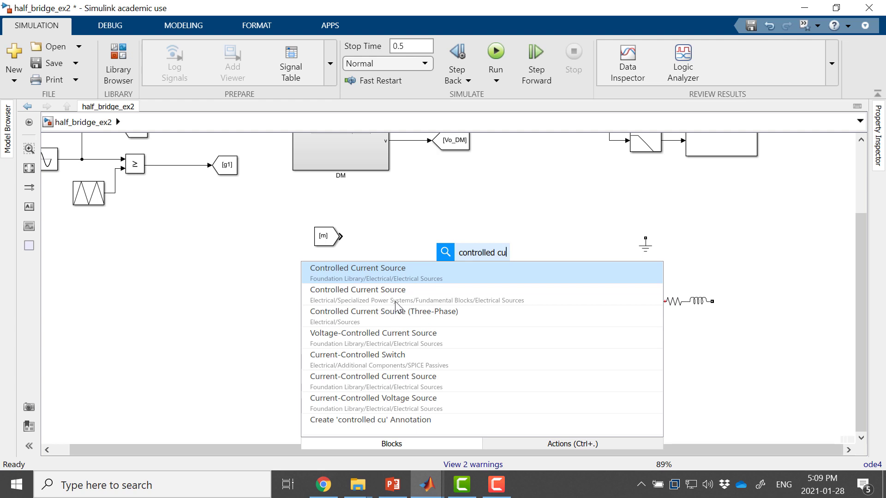
{"action": "key", "text": "Return"}
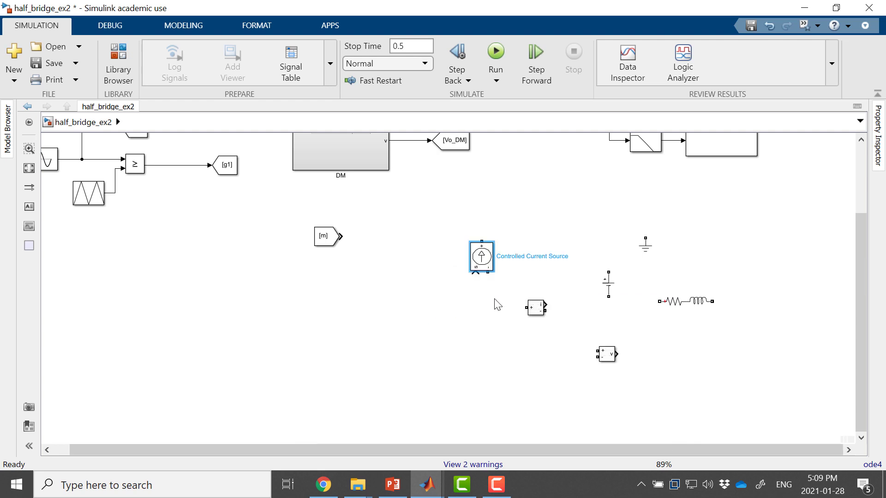
{"action": "left_click", "coordinate": [418, 438]}
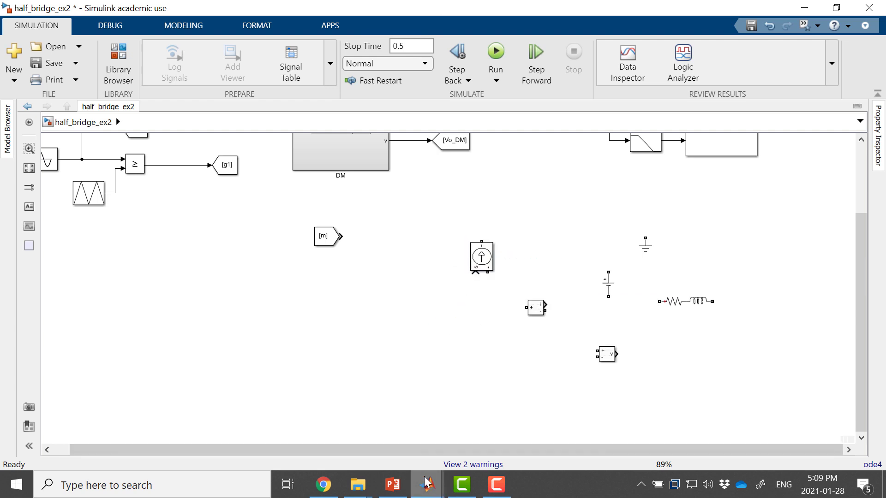
- Add a Controlled Voltage Source from the Specialized Power Systems electrical sources library and place it below the controlled current source
{"action": "left_click", "coordinate": [121, 54]}
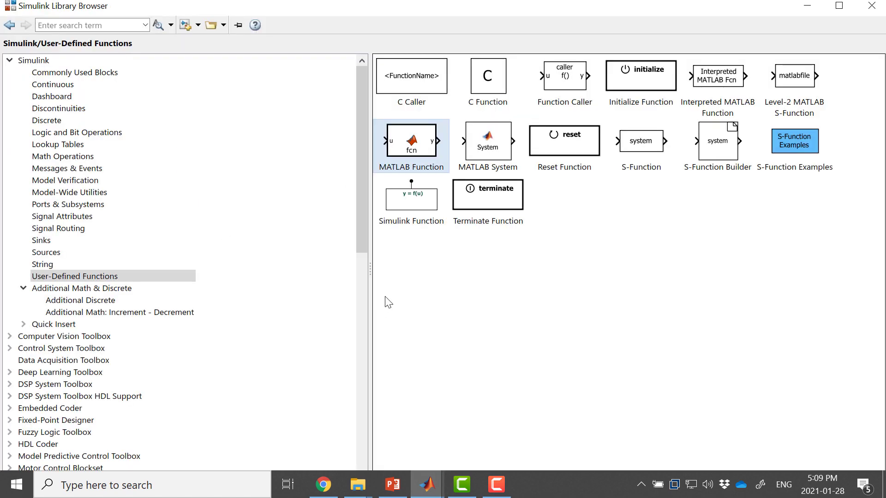
{"action": "left_click_drag", "start_coordinate": [362, 201], "coordinate": [350, 432]}
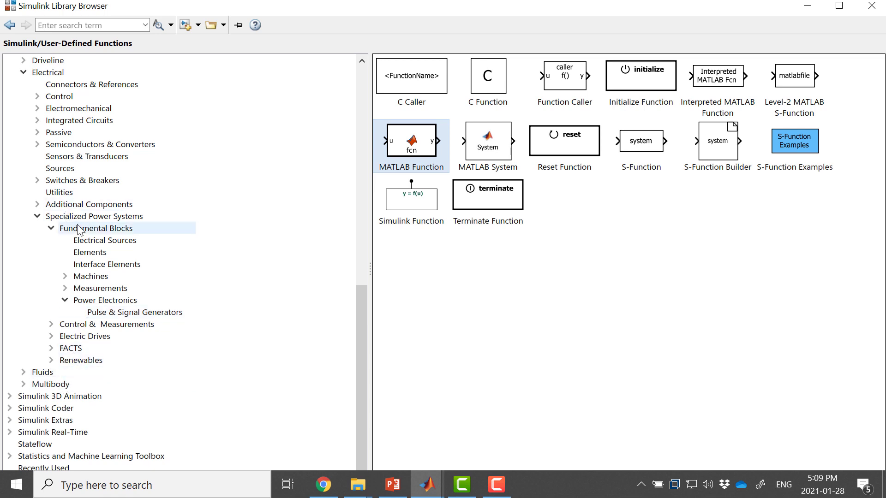
{"action": "left_click", "coordinate": [91, 217]}
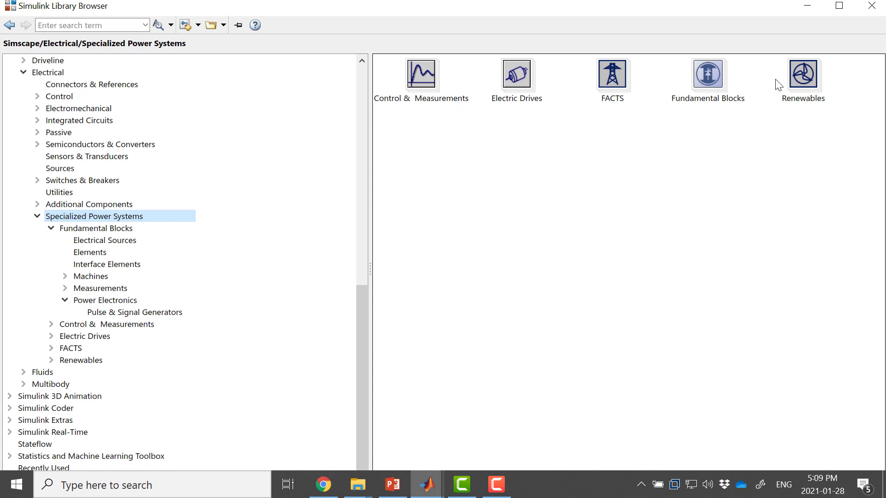
{"action": "double_click", "coordinate": [714, 80]}
{"action": "double_click", "coordinate": [400, 69]}
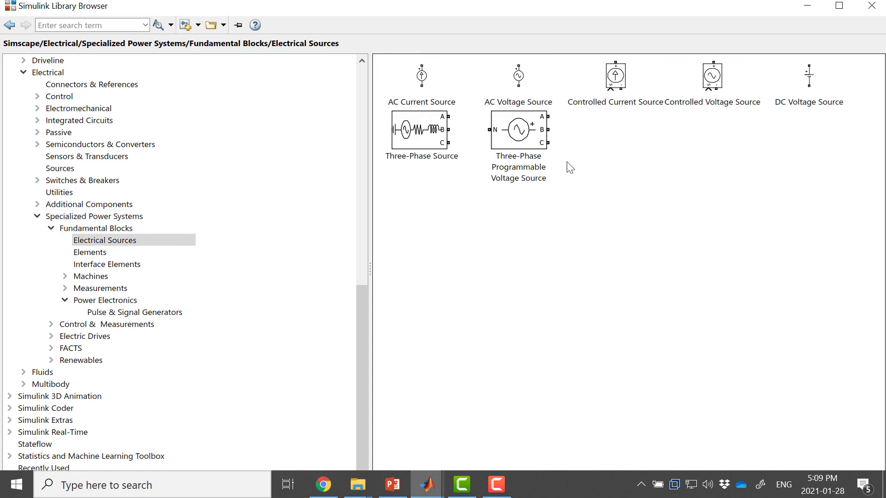
{"action": "right_click", "coordinate": [712, 79]}
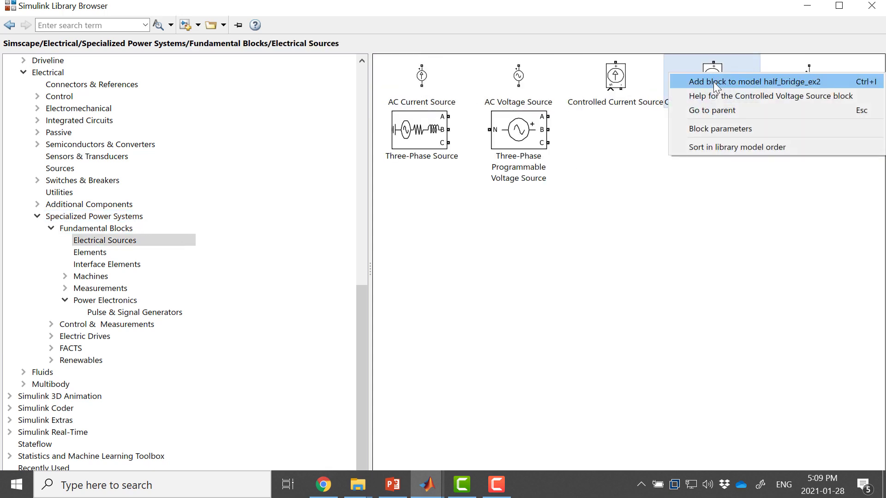
{"action": "left_click", "coordinate": [803, 81]}
{"action": "left_click", "coordinate": [807, 7]}
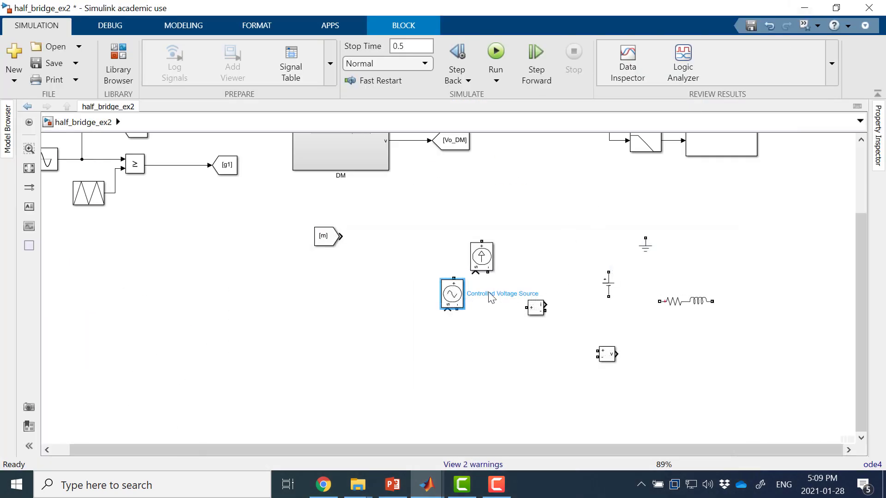
{"action": "left_click", "coordinate": [484, 356]}
{"action": "left_click_drag", "start_coordinate": [448, 305], "coordinate": [487, 341]}
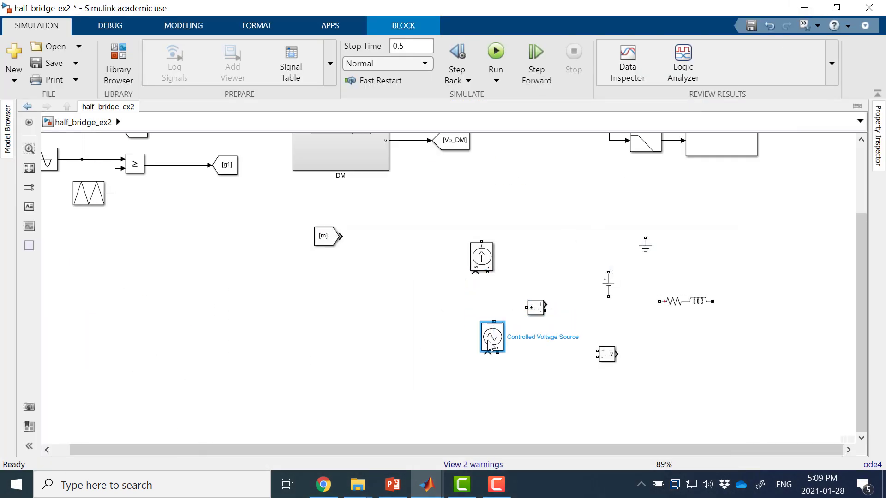
- Move the DC voltage source below the m From block and place a copy in series beneath it
{"action": "left_click_drag", "start_coordinate": [603, 300], "coordinate": [355, 303]}
{"action": "key", "text": "ctrl+c"}
{"action": "key", "text": "ctrl+v"}
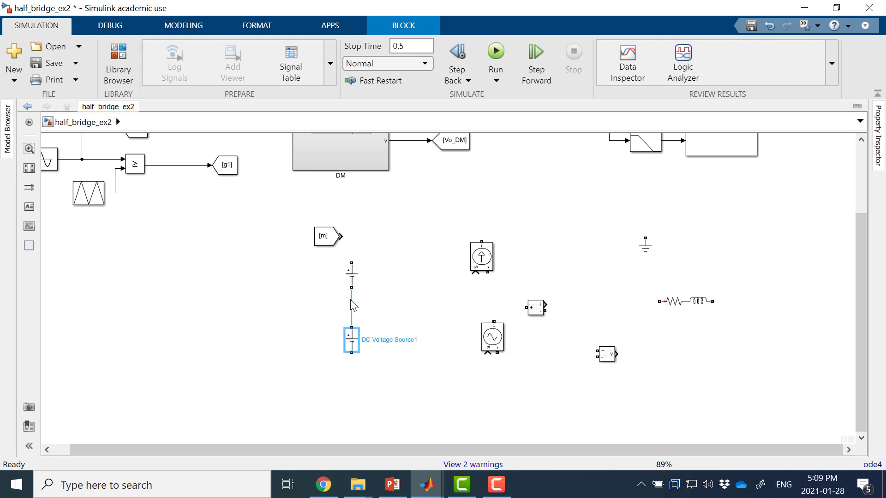
- Connect the Ground block to the midpoint between the two DC voltage sources and place a Ground copy below the RLC branch
{"action": "left_click_drag", "start_coordinate": [647, 257], "coordinate": [352, 307]}
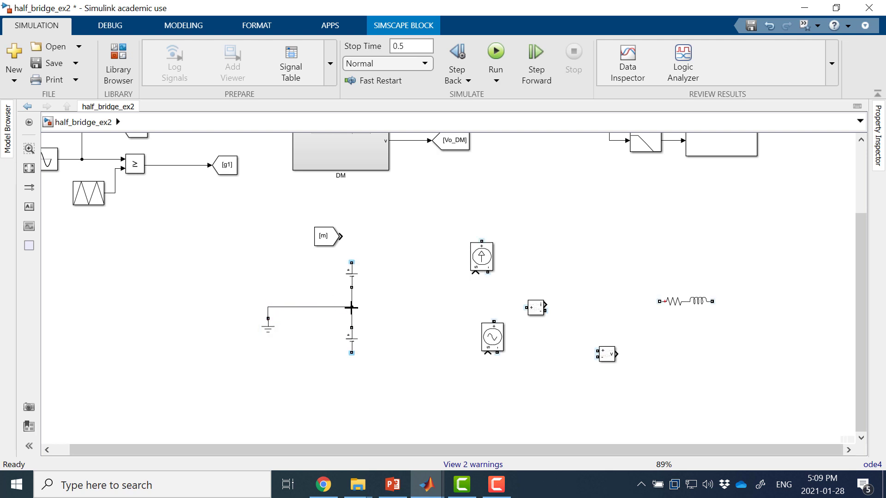
{"action": "left_click_drag", "start_coordinate": [273, 331], "coordinate": [683, 351]}
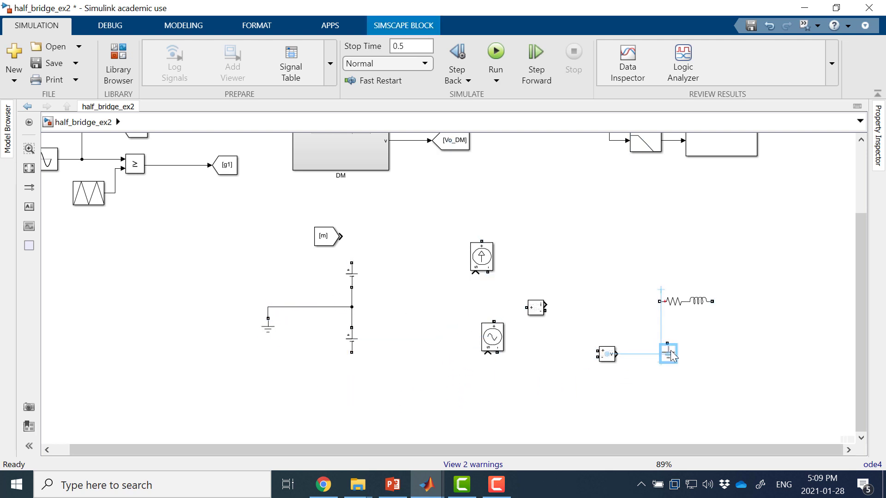
- Rotate the controlled current source clockwise so its input faces the DC sources, and place a copy of it below
{"action": "left_click", "coordinate": [487, 271]}
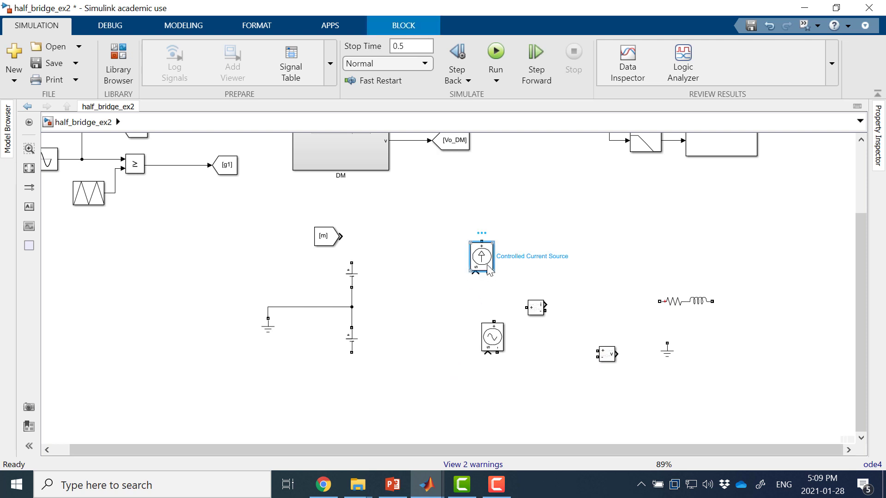
{"action": "key", "text": "ctrl+r"}
{"action": "left_click_drag", "start_coordinate": [488, 270], "coordinate": [459, 255]}
{"action": "key", "text": "ctrl+c"}
{"action": "key", "text": "ctrl+v"}
- Wire the negative terminals of both controlled current sources to the outer ends of the DC source pair and shift the lower source slightly outward
{"action": "mouse_move", "coordinate": [438, 350]}
{"action": "left_mouse_down"}
{"action": "mouse_move", "coordinate": [439, 374]}
{"action": "mouse_move", "coordinate": [453, 374]}
{"action": "mouse_move", "coordinate": [332, 355]}
{"action": "mouse_move", "coordinate": [352, 352]}
{"action": "left_mouse_up"}
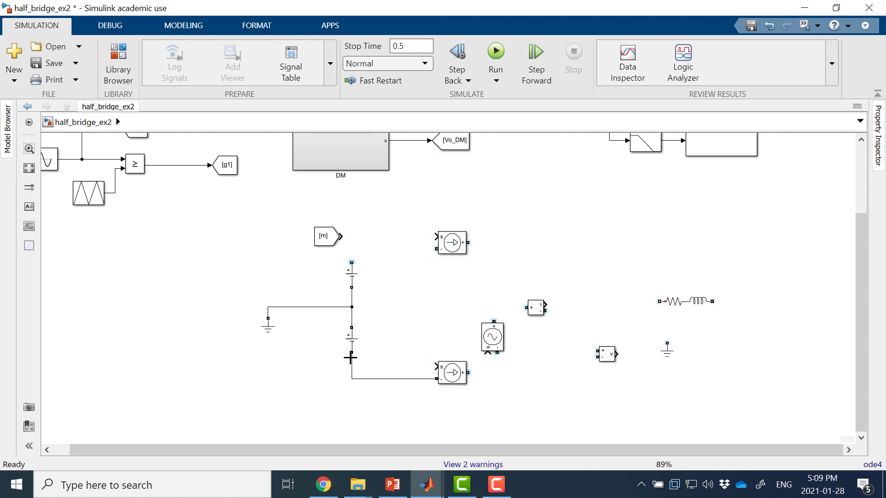
{"action": "left_click_drag", "start_coordinate": [436, 252], "coordinate": [351, 263]}
{"action": "left_click_drag", "start_coordinate": [452, 385], "coordinate": [461, 385]}
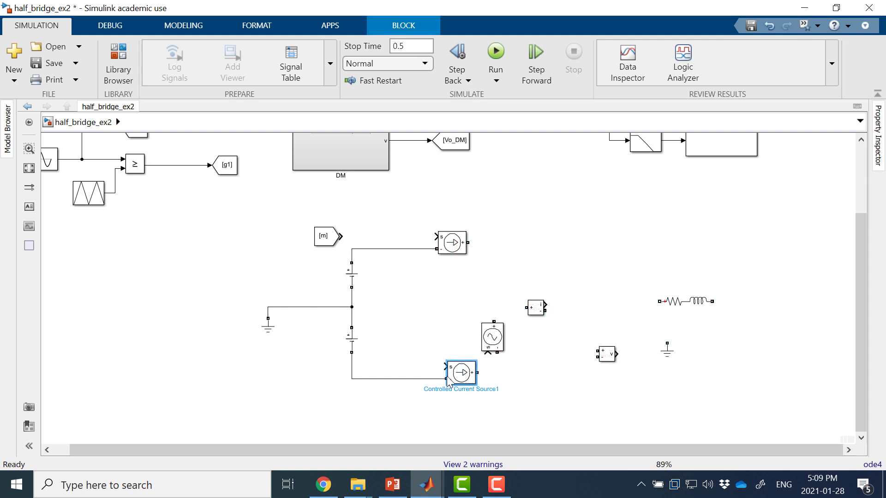
- Move the current measurement and controlled voltage source closer to the load, and tie the current sources' joined positive terminals to the spare Ground
{"action": "left_click_drag", "start_coordinate": [495, 343], "coordinate": [614, 313]}
{"action": "left_click_drag", "start_coordinate": [516, 309], "coordinate": [550, 312]}
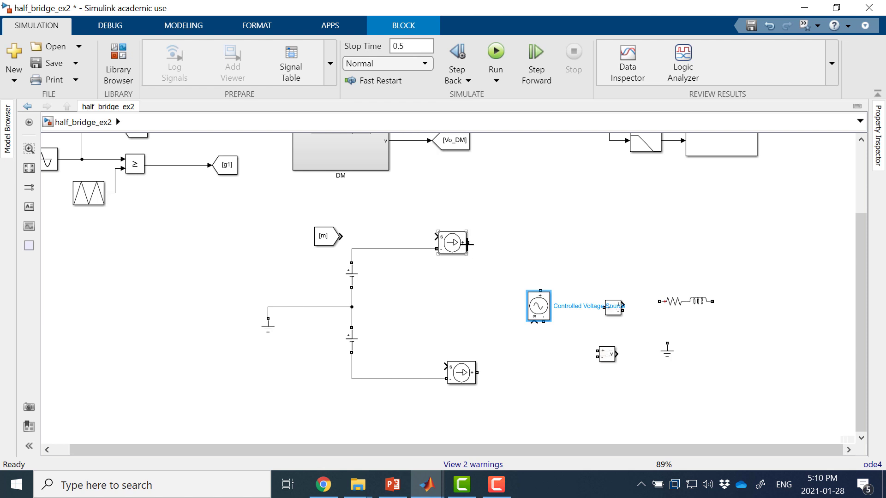
{"action": "left_click_drag", "start_coordinate": [467, 244], "coordinate": [476, 372]}
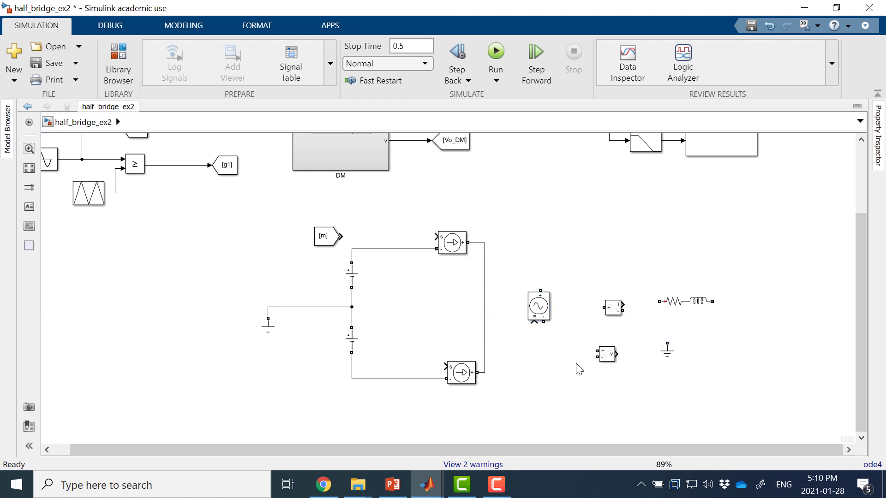
{"action": "mouse_move", "coordinate": [664, 352]}
{"action": "left_mouse_down"}
{"action": "mouse_move", "coordinate": [453, 309]}
{"action": "mouse_move", "coordinate": [488, 307]}
{"action": "mouse_move", "coordinate": [482, 304]}
{"action": "mouse_move", "coordinate": [456, 327]}
{"action": "left_mouse_up"}
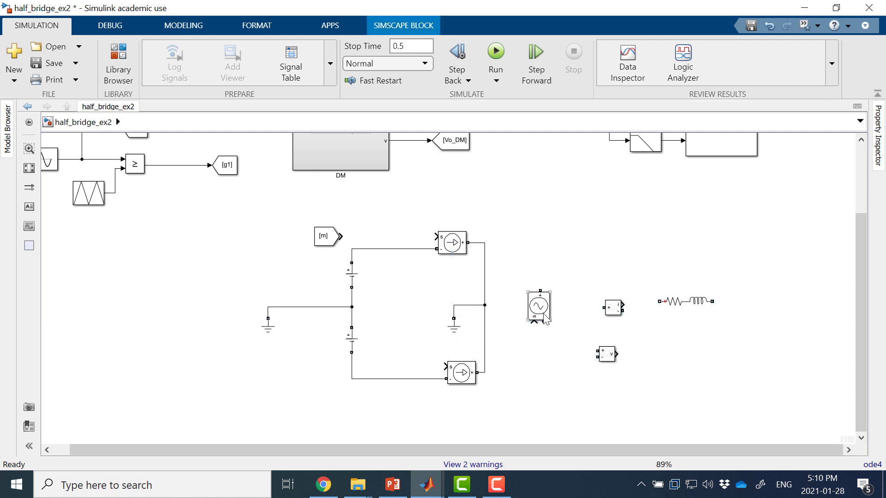
- Rotate the controlled voltage source and wire it through the current measurement and RLC branch back to ground, with the voltage measurement across the output
{"action": "key", "text": "ctrl+r"}
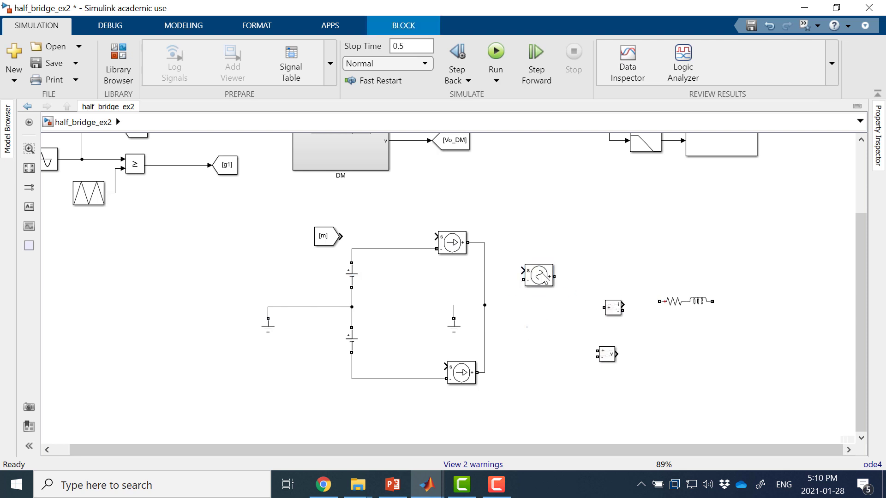
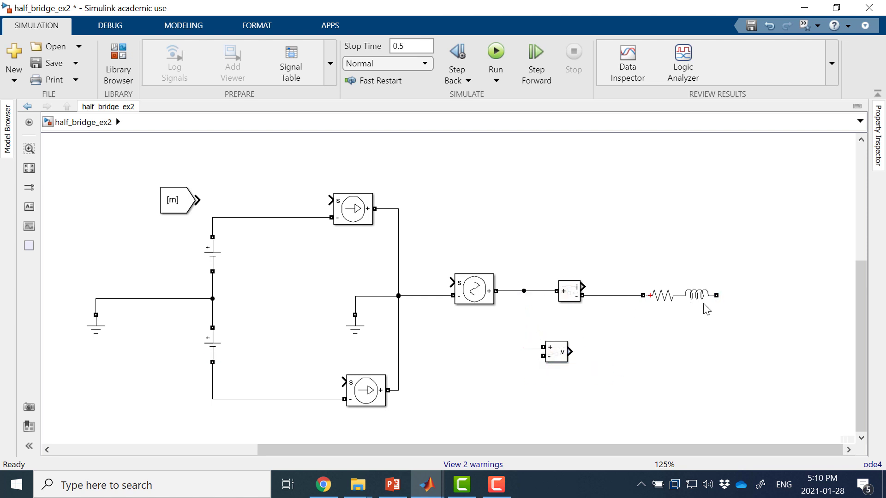
{"action": "mouse_move", "coordinate": [716, 297]}
{"action": "left_mouse_down"}
{"action": "mouse_move", "coordinate": [641, 410]}
{"action": "mouse_move", "coordinate": [496, 421]}
{"action": "mouse_move", "coordinate": [431, 373]}
{"action": "mouse_move", "coordinate": [399, 370]}
{"action": "left_mouse_up"}
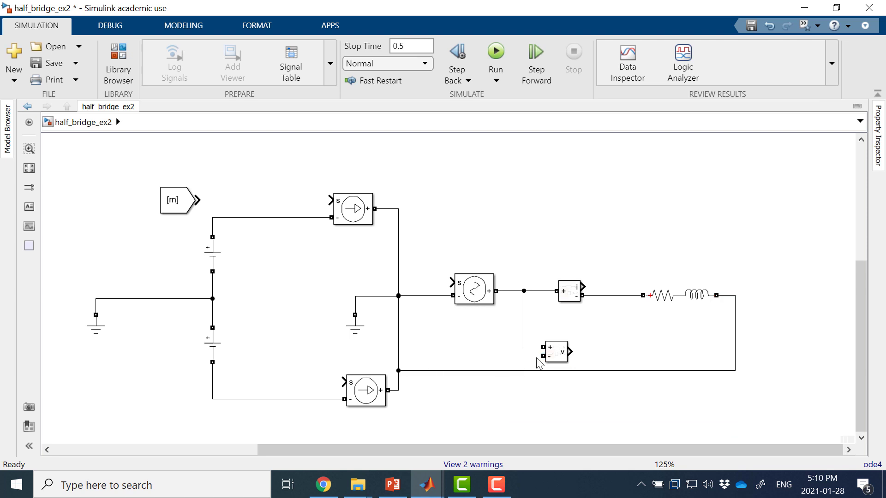
{"action": "left_click_drag", "start_coordinate": [541, 355], "coordinate": [530, 370]}
- Add a Goto block beside the voltage measurement and connect it to the measurement's output
{"action": "scroll", "coordinate": [541, 394], "scroll_direction": "down", "scroll_amount": 3}
{"action": "left_click_drag", "start_coordinate": [449, 352], "coordinate": [498, 363]}
{"action": "double_click", "coordinate": [633, 375]}
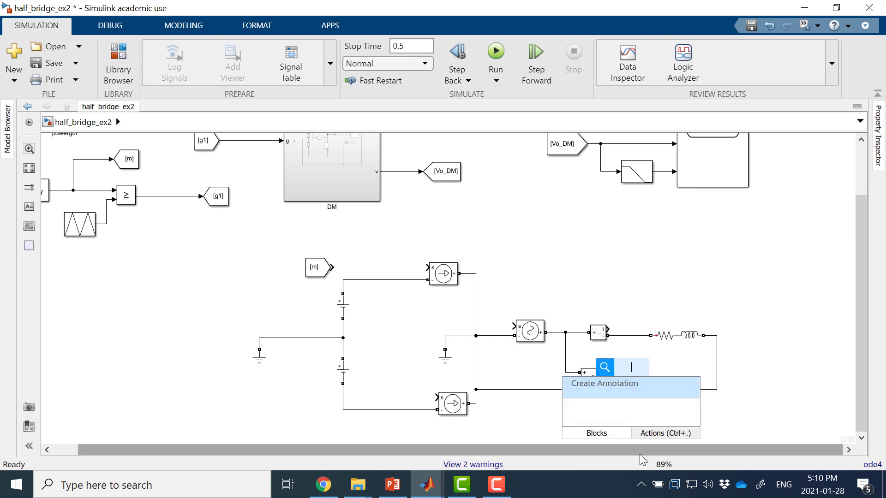
{"action": "type", "text": "go"}
{"action": "key", "text": "Return"}
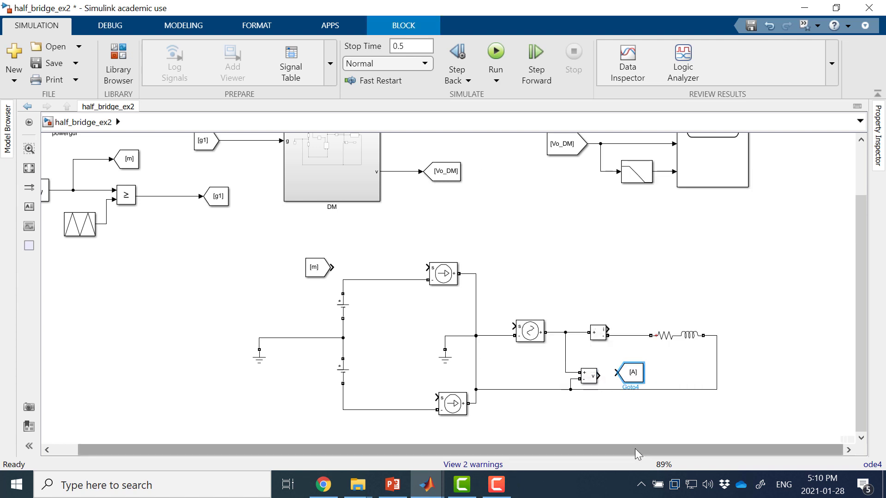
{"action": "left_click_drag", "start_coordinate": [635, 374], "coordinate": [639, 376]}
- Set the voltage measurement's Goto tag to Vo_AVM and widen the block to fit the tag
{"action": "double_click", "coordinate": [624, 379]}
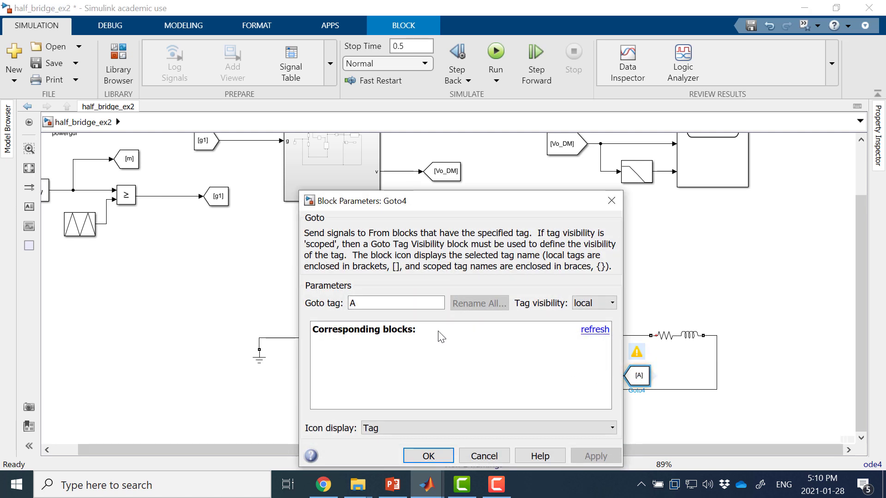
{"action": "type", "text": "Vo_AVM"}
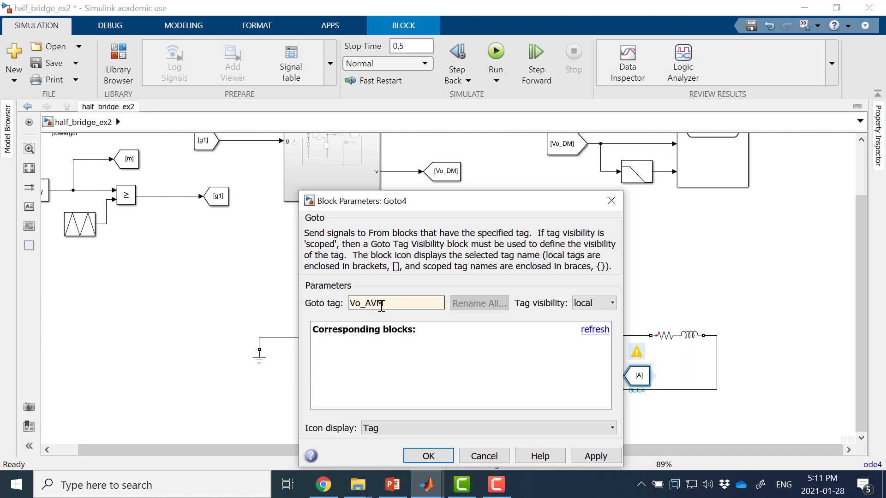
{"action": "key", "text": "Return"}
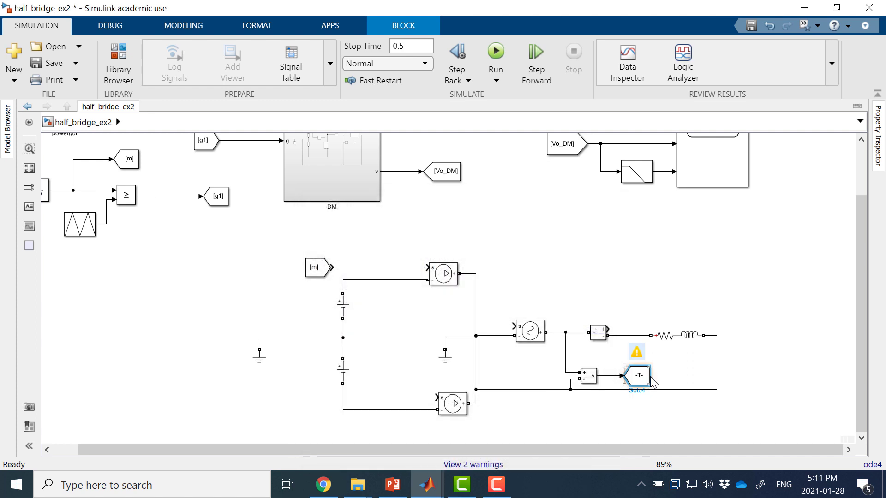
{"action": "left_click", "coordinate": [651, 369]}
{"action": "left_click_drag", "start_coordinate": [650, 365], "coordinate": [675, 366]}
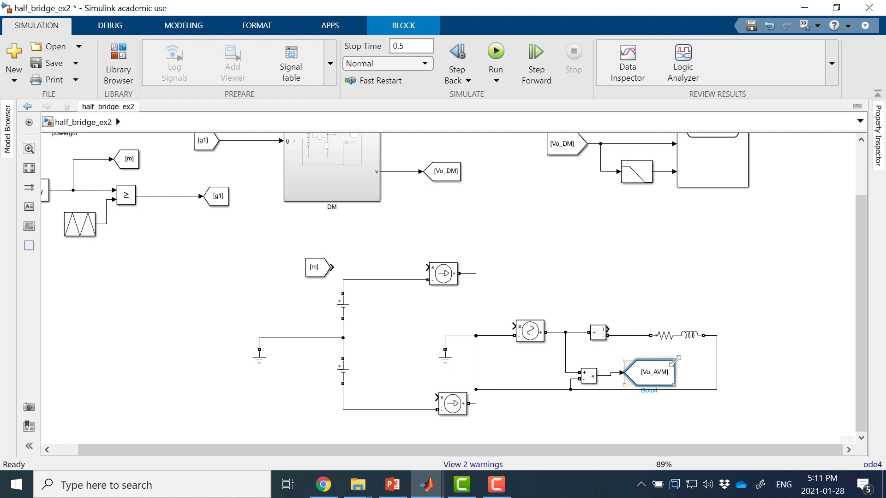
{"action": "left_click", "coordinate": [648, 403]}
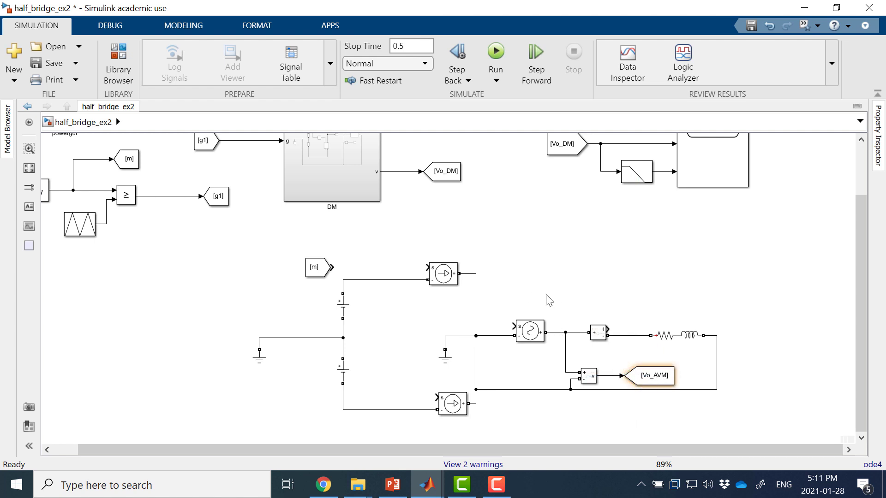
- Add a Goto block tagged Io_AVM, widened to fit its tag, and connect it to the current measurement's output
{"action": "double_click", "coordinate": [631, 310]}
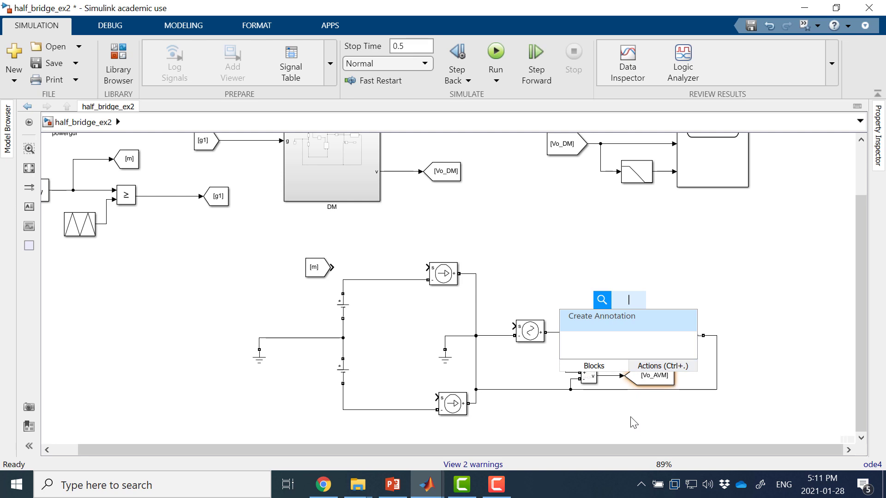
{"action": "type", "text": "go"}
{"action": "key", "text": "Return"}
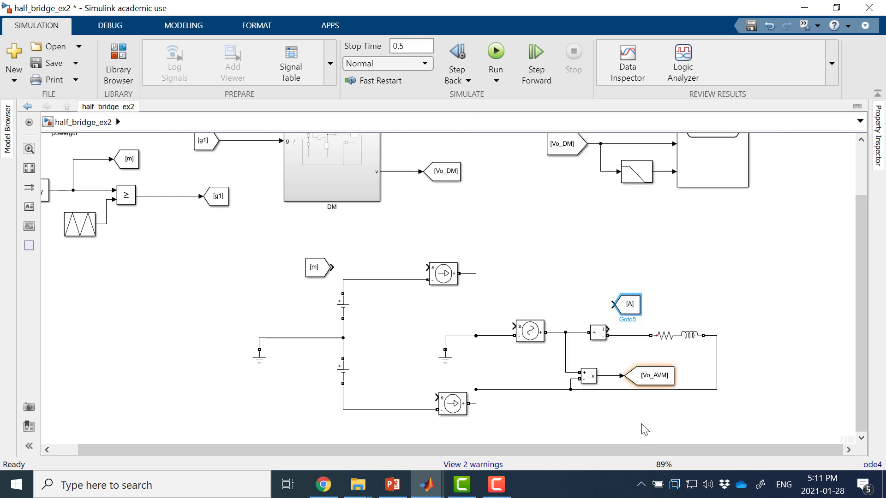
{"action": "double_click", "coordinate": [629, 305]}
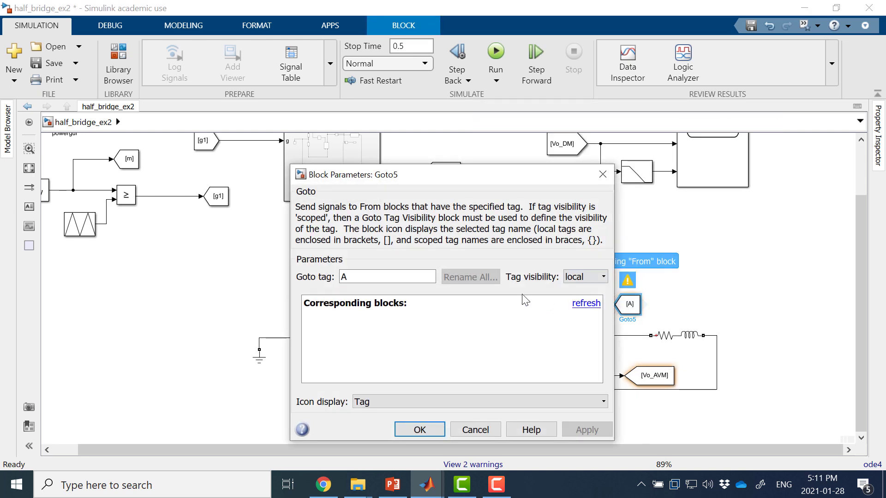
{"action": "type", "text": "Io_AVM"}
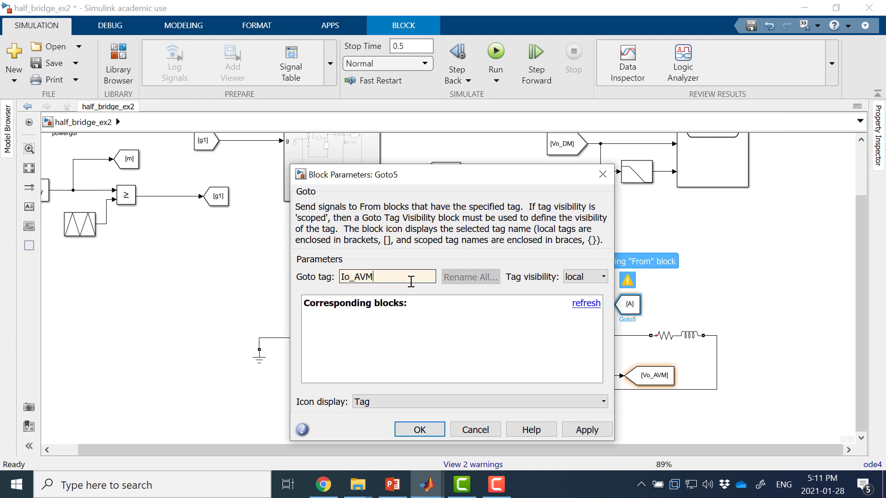
{"action": "key", "text": "Return"}
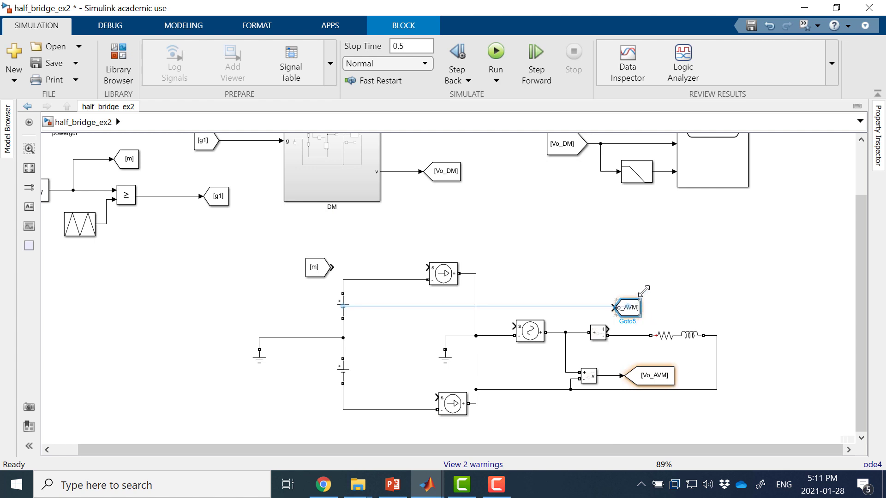
{"action": "left_click_drag", "start_coordinate": [637, 301], "coordinate": [687, 284]}
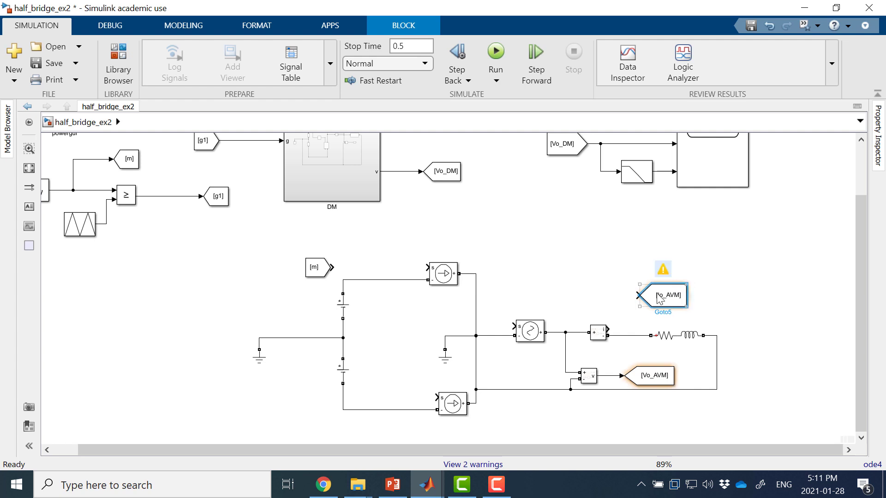
{"action": "left_click_drag", "start_coordinate": [635, 298], "coordinate": [607, 328]}
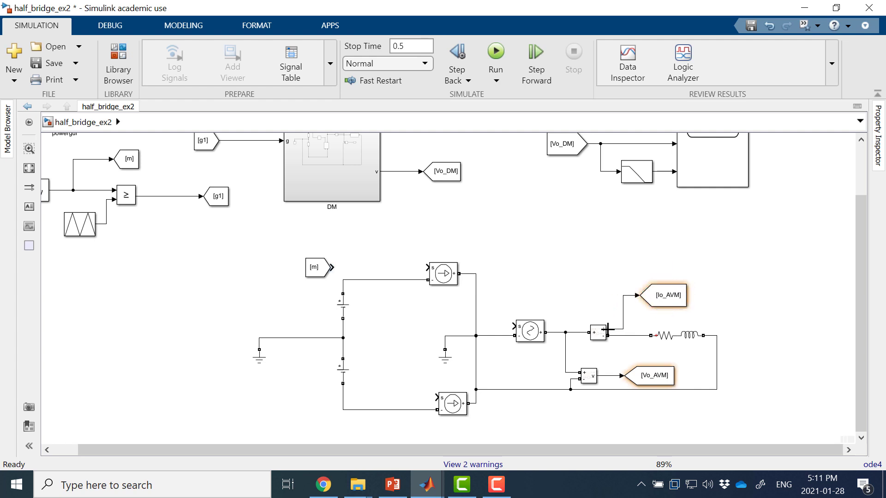
- Create a matching Io_AVM From block in the empty area beside the DC sources and move the m From block beneath it
{"action": "left_click_drag", "start_coordinate": [692, 289], "coordinate": [134, 309]}
{"action": "left_click_drag", "start_coordinate": [451, 301], "coordinate": [638, 304]}
{"action": "left_click_drag", "start_coordinate": [504, 260], "coordinate": [304, 341]}
- Add a From block near the upper controlled current source and connect a copy of it to the lower source's signal input
{"action": "double_click", "coordinate": [561, 255]}
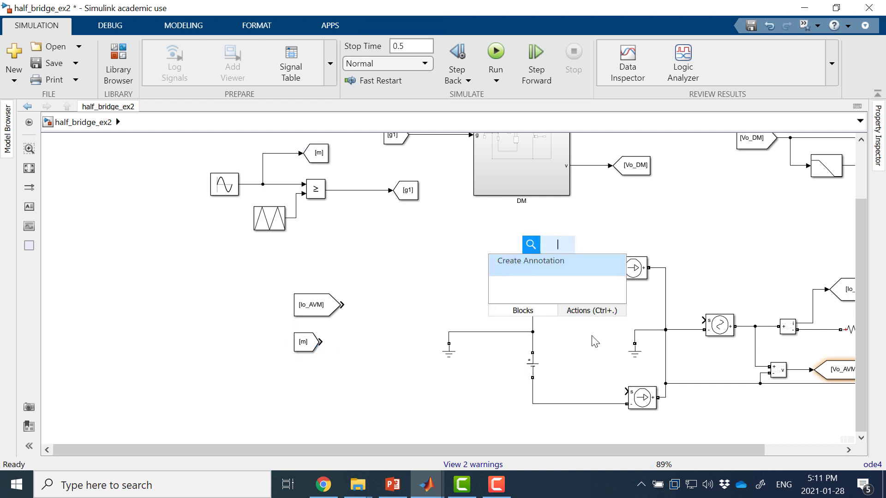
{"action": "type", "text": "fro"}
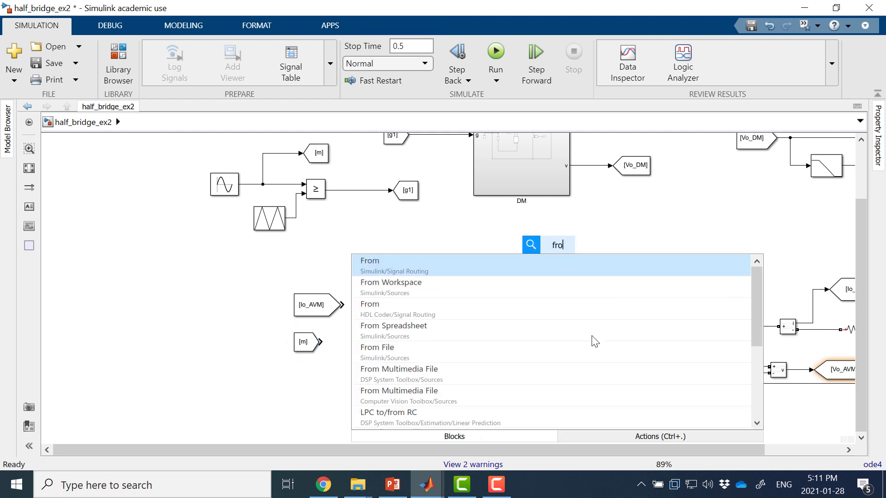
{"action": "key", "text": "Return"}
{"action": "mouse_move", "coordinate": [555, 249]}
{"action": "left_mouse_down"}
{"action": "mouse_move", "coordinate": [583, 386]}
{"action": "mouse_move", "coordinate": [626, 392]}
{"action": "left_mouse_up"}
- Set the tag of the From block feeding the lower controlled current source to in
{"action": "double_click", "coordinate": [576, 383]}
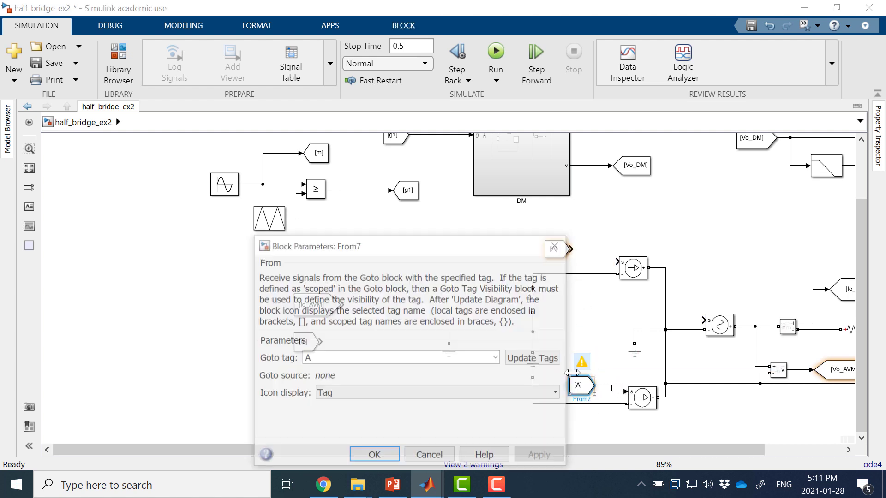
{"action": "type", "text": "in"}
{"action": "key", "text": "Return"}
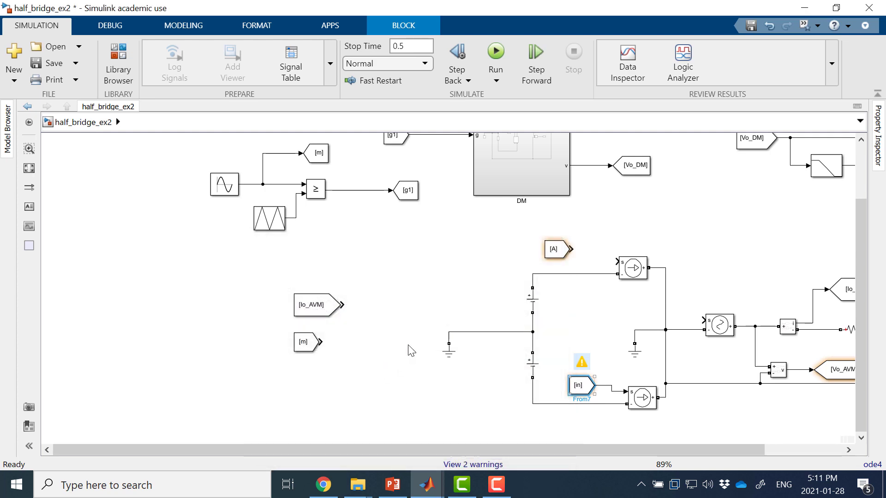
- Set the upper From block's tag to ip and connect it to the upper controlled current source's signal input
{"action": "double_click", "coordinate": [556, 249]}
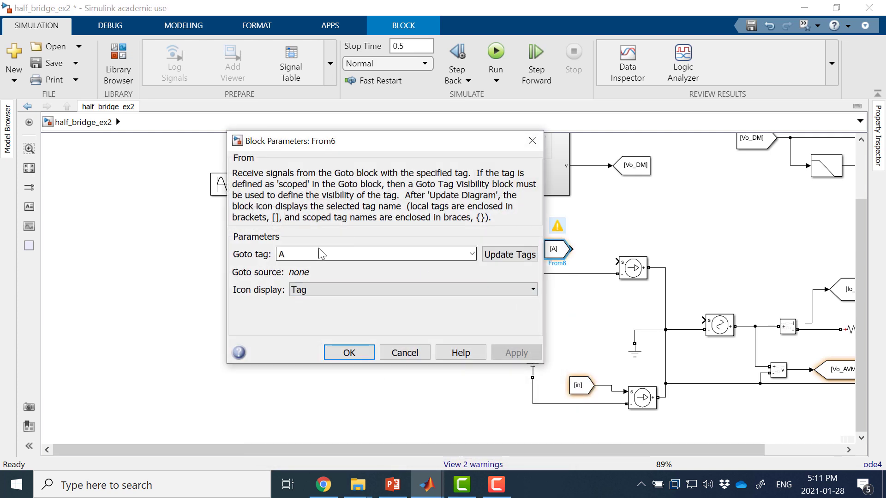
{"action": "type", "text": "ip"}
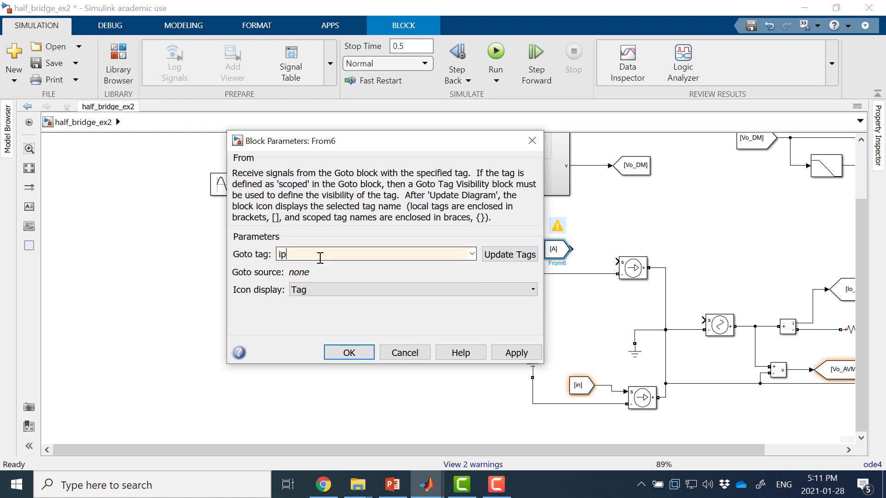
{"action": "key", "text": "Return"}
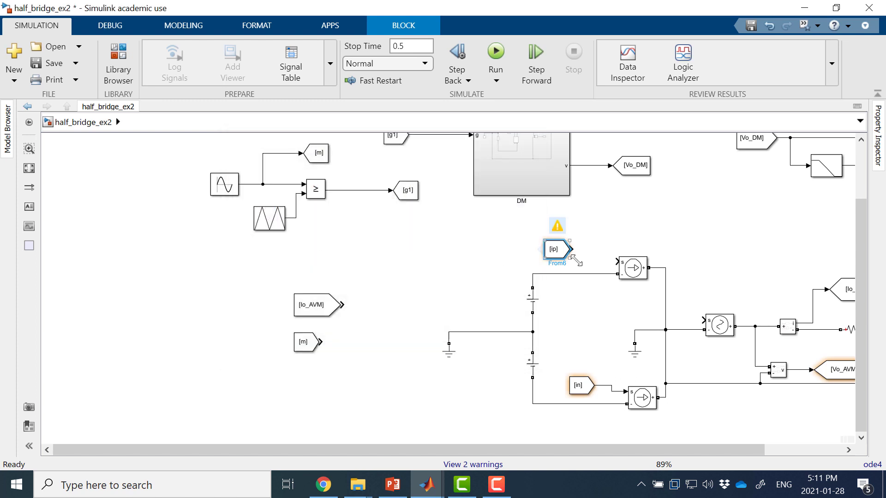
{"action": "left_click_drag", "start_coordinate": [572, 249], "coordinate": [617, 261]}
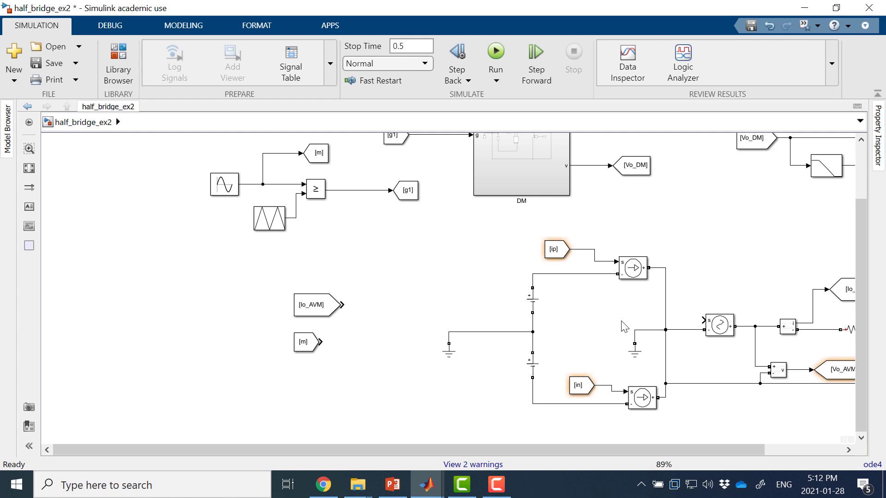
- Add a From block above the controlled voltage source and connect it to that source's signal input, shifting the source to make room
{"action": "double_click", "coordinate": [691, 292]}
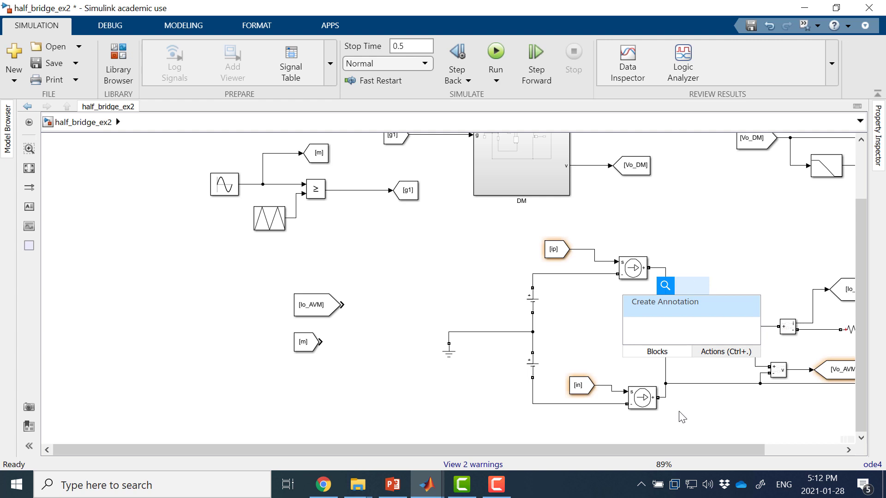
{"action": "type", "text": "from"}
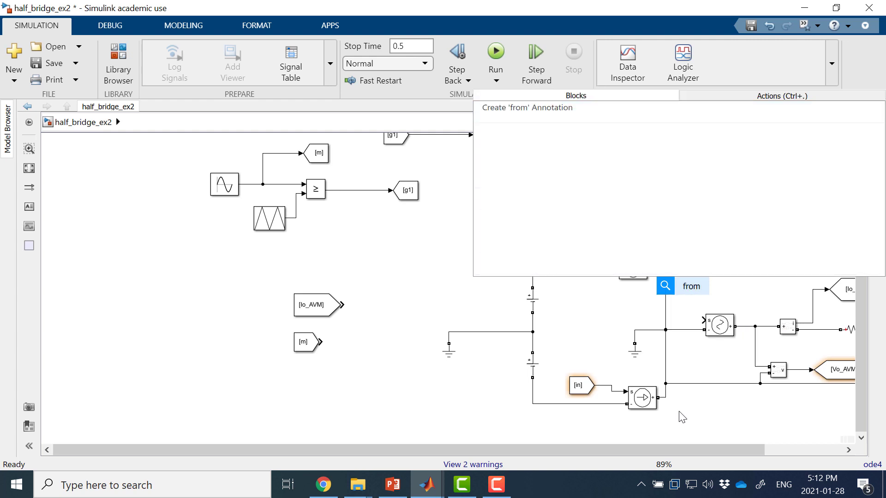
{"action": "key", "text": "Return"}
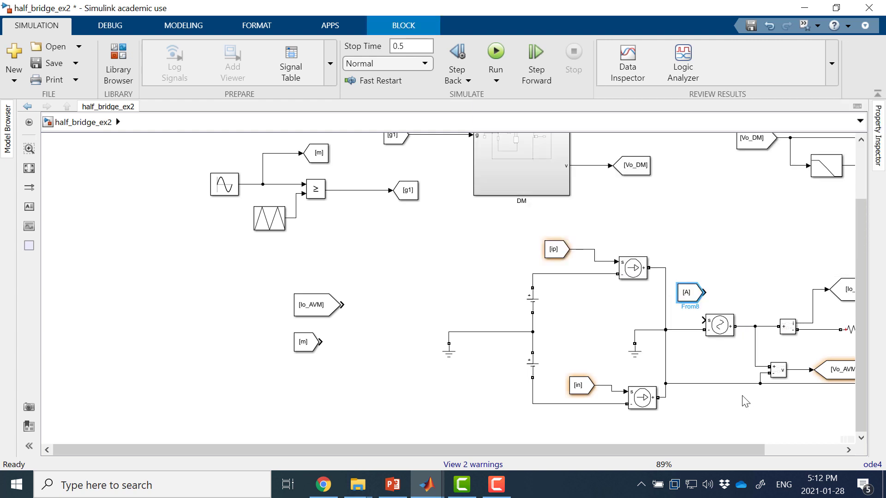
{"action": "left_click_drag", "start_coordinate": [720, 325], "coordinate": [734, 327]}
{"action": "left_click_drag", "start_coordinate": [694, 293], "coordinate": [715, 318]}
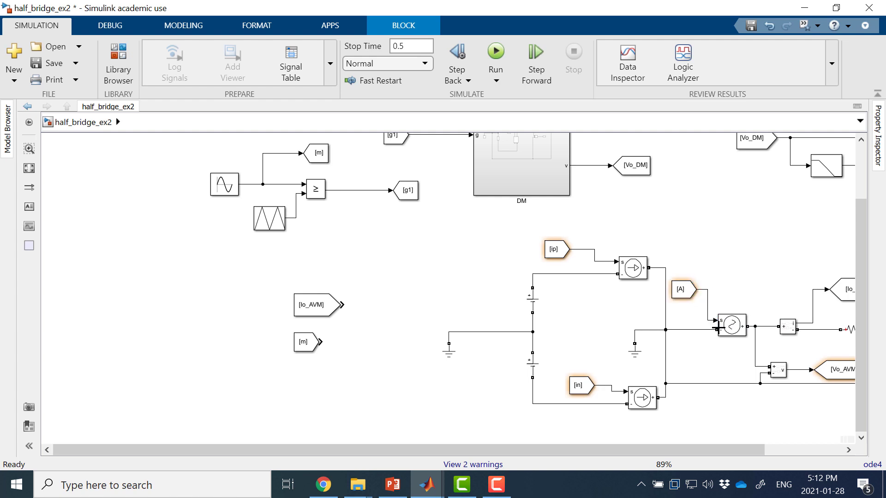
- Set the tag of the From block feeding the controlled voltage source to Vs
{"action": "double_click", "coordinate": [682, 294]}
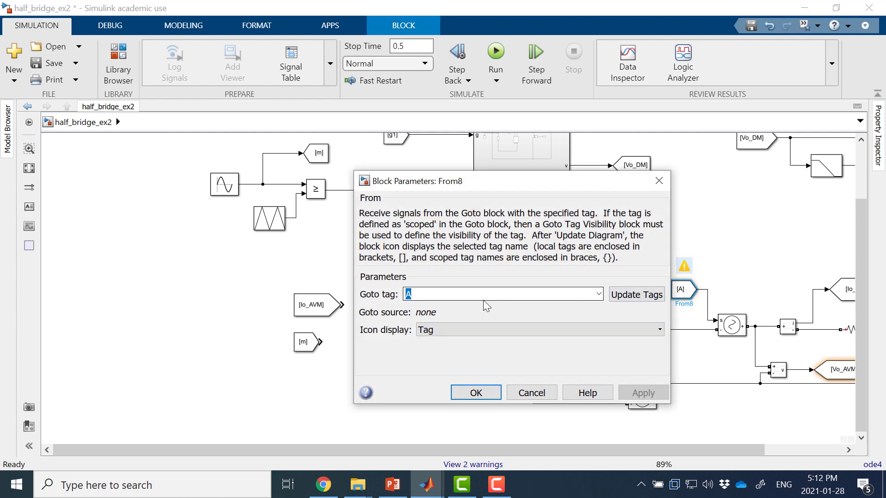
{"action": "type", "text": "V"}
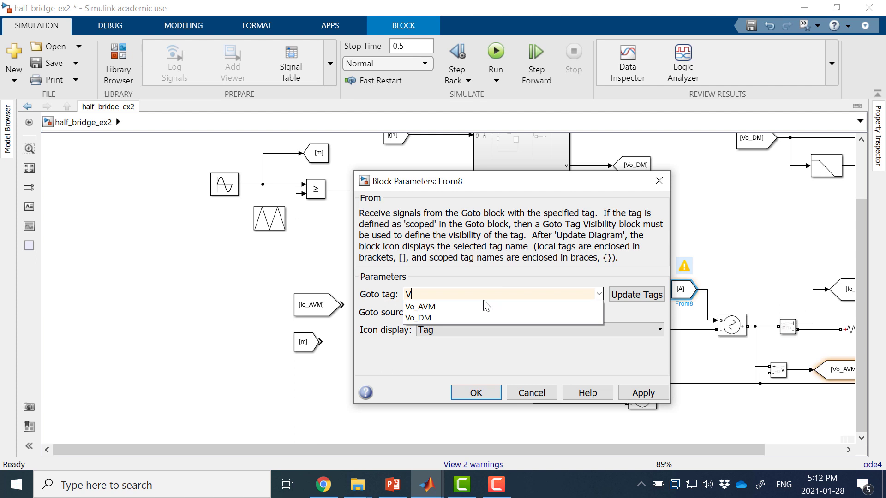
{"action": "key", "text": "Escape"}
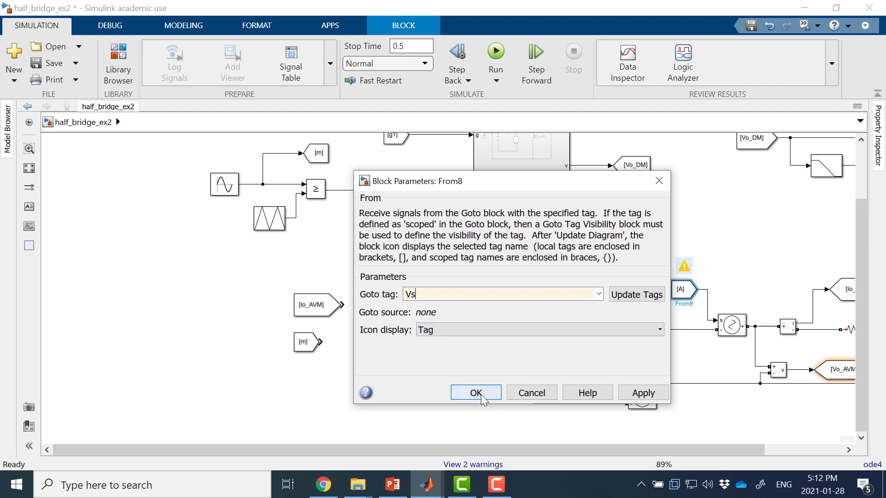
{"action": "left_click", "coordinate": [475, 393]}
{"action": "left_click", "coordinate": [534, 332]}
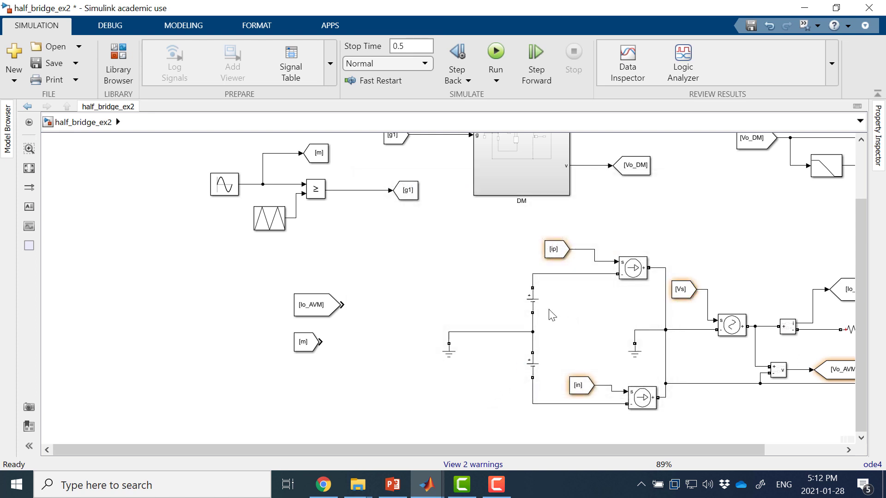
- Copy the voltage measurement block beside the upper DC source and wire its inputs across that source
{"action": "double_click", "coordinate": [596, 307]}
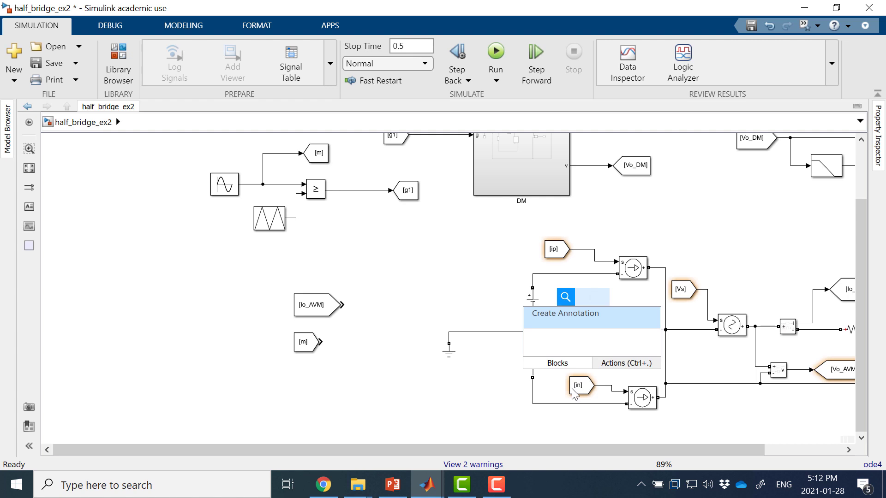
{"action": "left_click", "coordinate": [743, 370]}
{"action": "left_click_drag", "start_coordinate": [781, 375], "coordinate": [533, 280]}
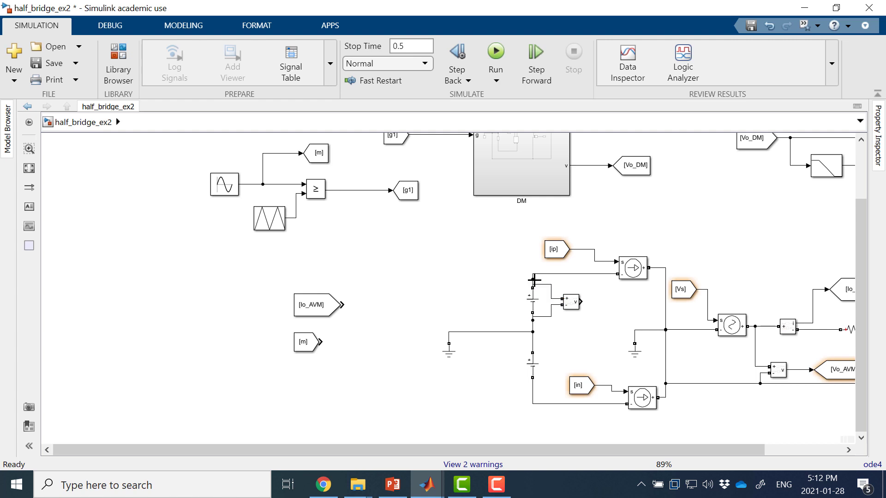
- Add a Goto block and connect it to the output of the voltage measurement across the upper DC source
{"action": "double_click", "coordinate": [599, 305]}
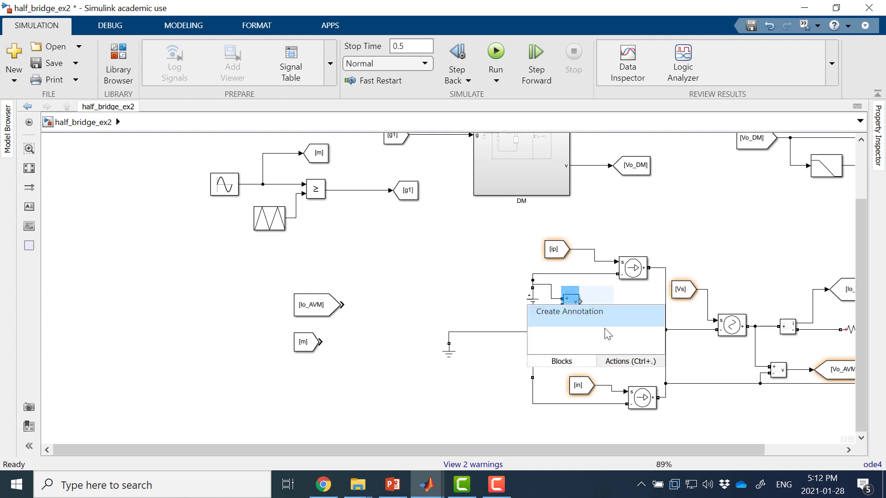
{"action": "left_click", "coordinate": [581, 386]}
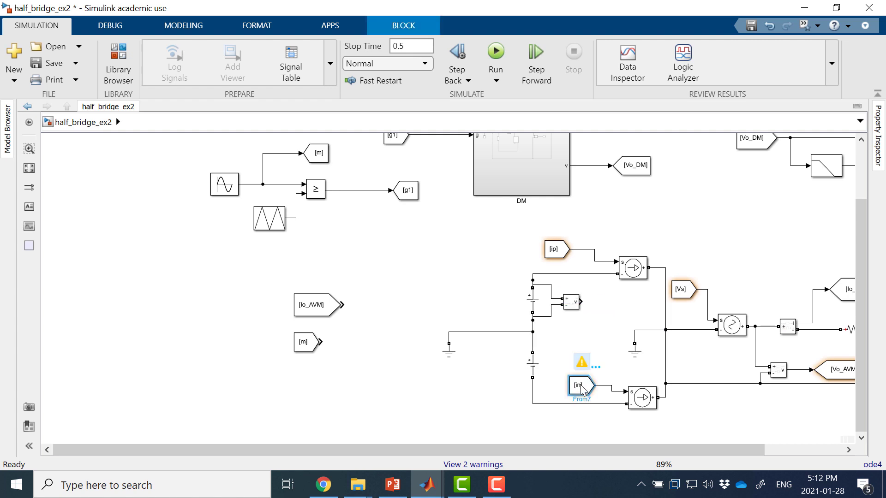
{"action": "double_click", "coordinate": [596, 322]}
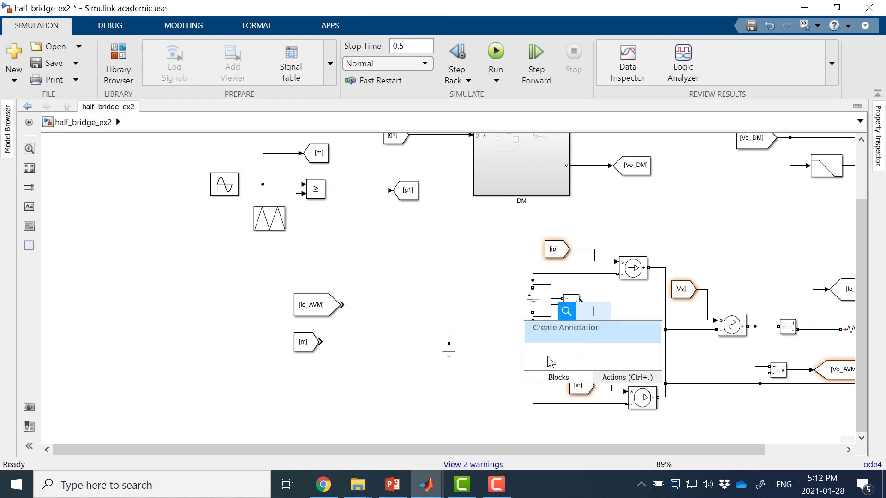
{"action": "type", "text": "goto"}
{"action": "key", "text": "Return"}
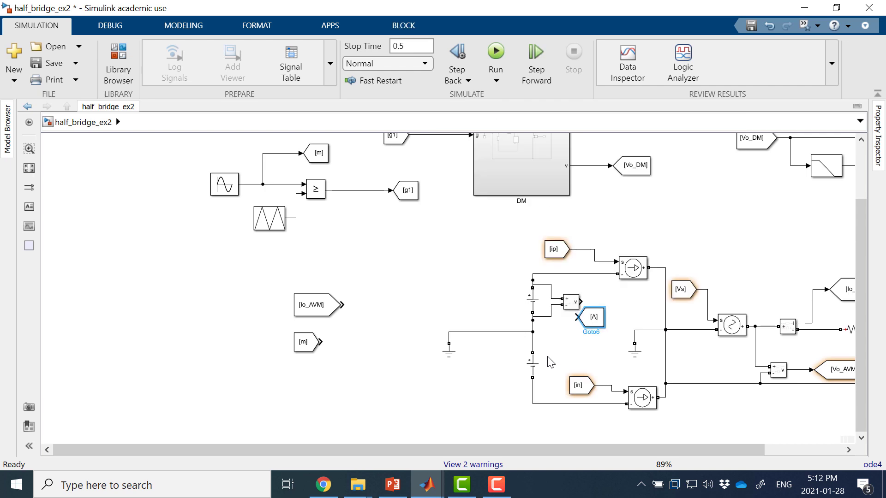
{"action": "left_click_drag", "start_coordinate": [594, 322], "coordinate": [609, 306]}
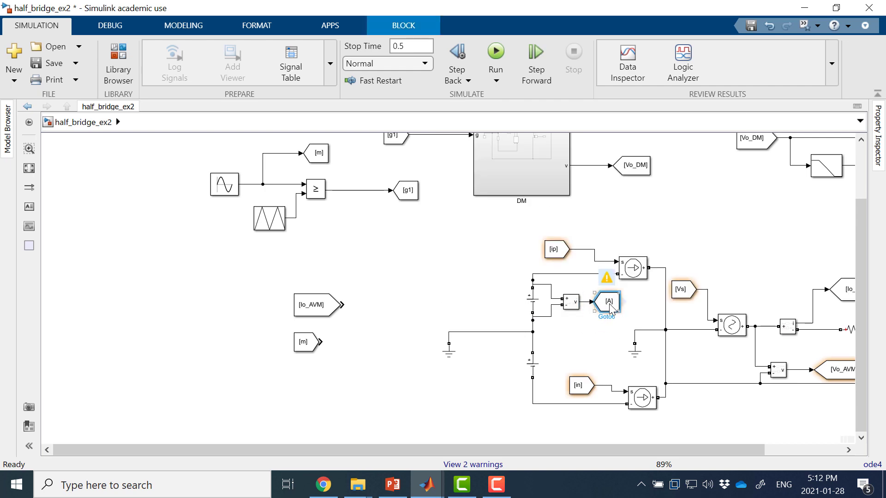
- Set the new Goto block's tag to Vdc2 and create its matching From block beneath the m From block
{"action": "double_click", "coordinate": [602, 313]}
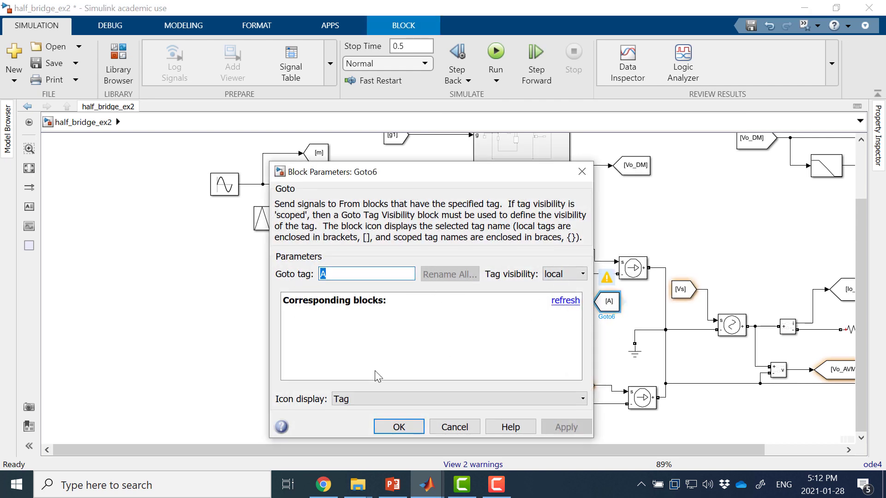
{"action": "type", "text": "Vdc2"}
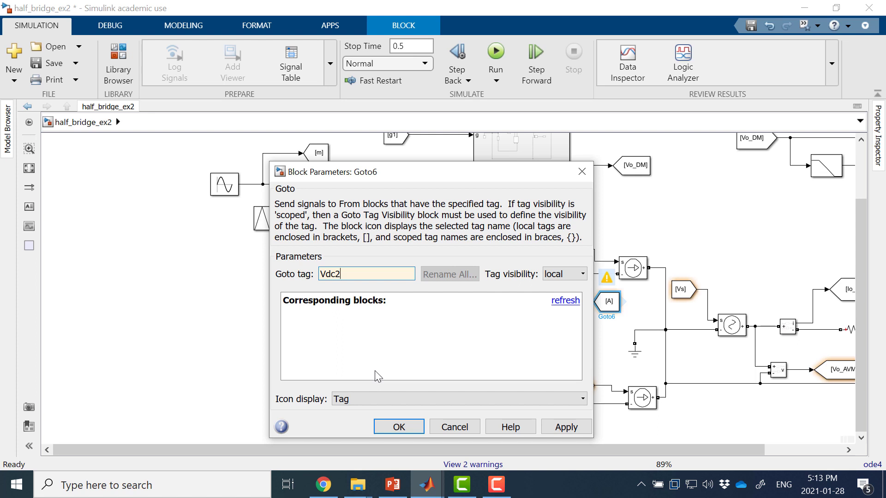
{"action": "key", "text": "Return"}
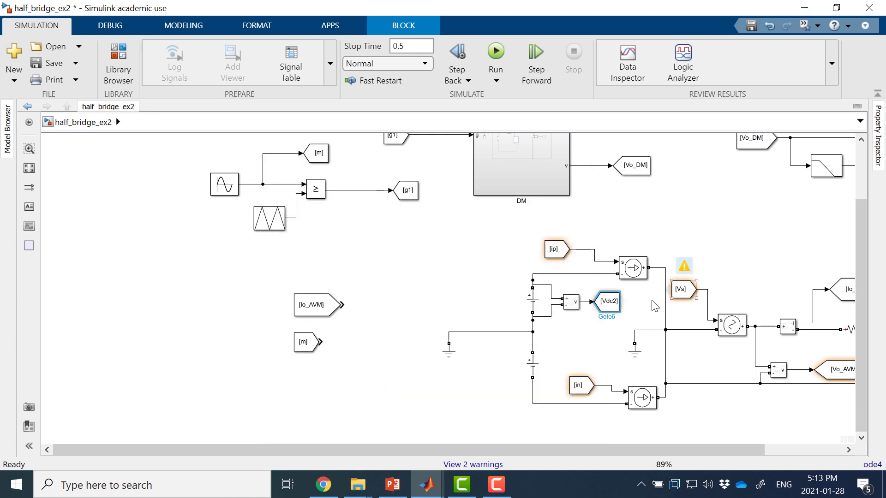
{"action": "left_click_drag", "start_coordinate": [620, 307], "coordinate": [300, 383]}
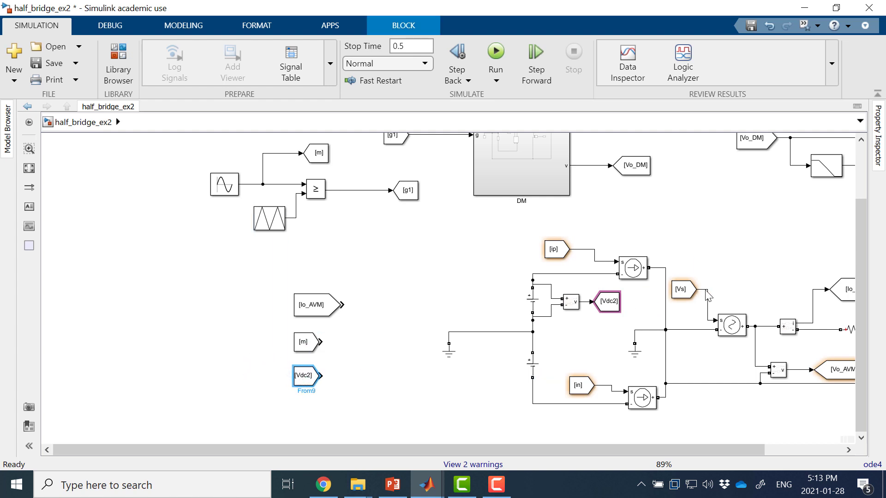
- Create a Vs Goto block and feed it from a new Product block that multiplies m and Vdc2
{"action": "left_click_drag", "start_coordinate": [678, 289], "coordinate": [408, 364]}
{"action": "double_click", "coordinate": [356, 358]}
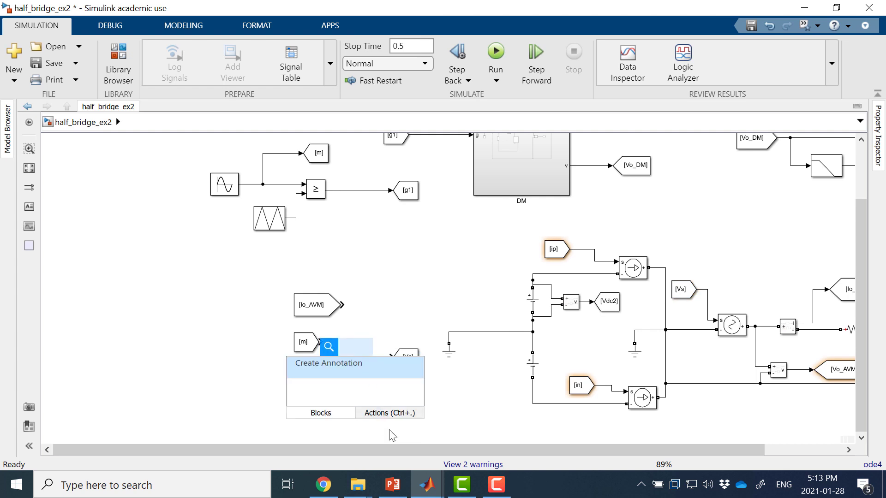
{"action": "type", "text": "prod"}
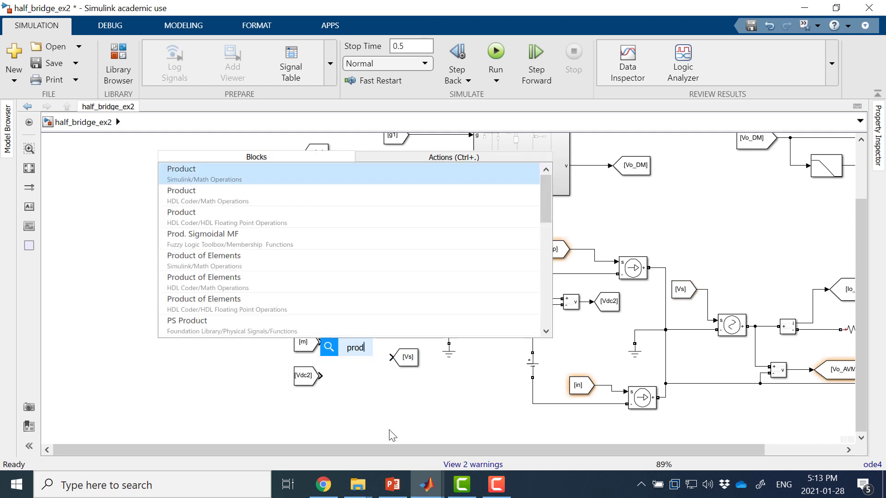
{"action": "key", "text": "Return"}
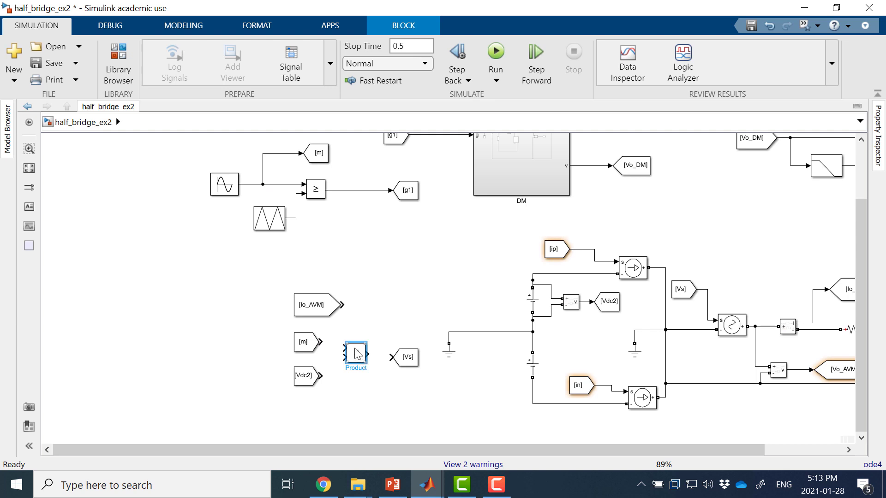
{"action": "left_click_drag", "start_coordinate": [345, 351], "coordinate": [321, 375]}
{"action": "left_click_drag", "start_coordinate": [406, 358], "coordinate": [396, 347]}
{"action": "left_click", "coordinate": [399, 395]}
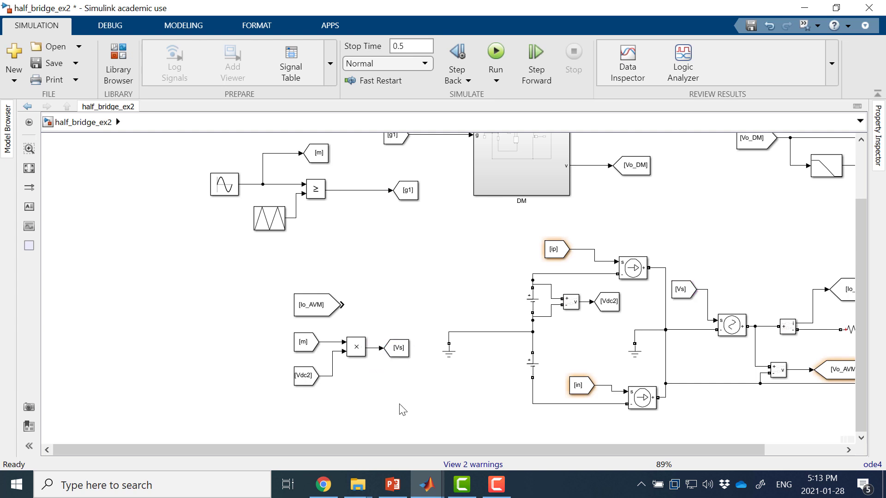
- Move the Vs product group farther from the circuit with the Io_AVM From block beneath it, and the ip From block closer to its source
{"action": "left_click_drag", "start_coordinate": [400, 405], "coordinate": [154, 282]}
{"action": "left_click", "coordinate": [322, 330]}
{"action": "left_click_drag", "start_coordinate": [315, 318], "coordinate": [158, 367]}
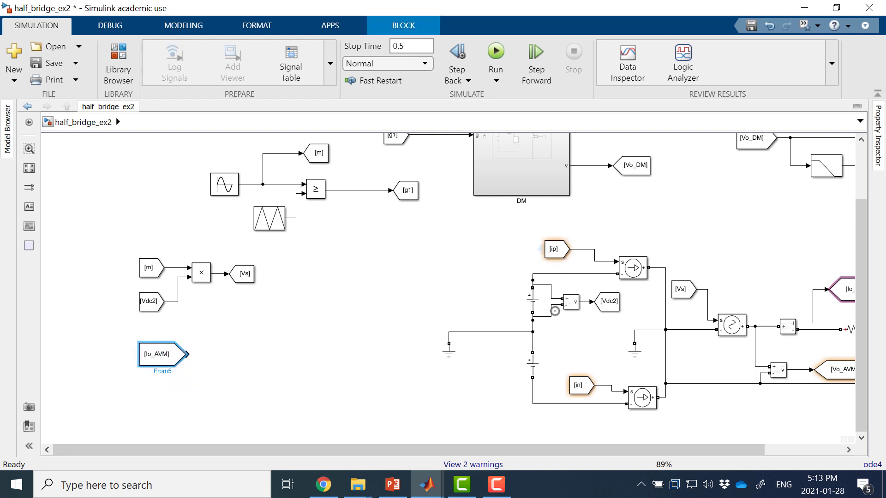
{"action": "left_click_drag", "start_coordinate": [555, 253], "coordinate": [583, 258]}
{"action": "left_click", "coordinate": [429, 304]}
- Place a copy of the m From block directly beneath the Io_AVM From block
{"action": "left_click_drag", "start_coordinate": [331, 345], "coordinate": [421, 309]}
{"action": "scroll", "coordinate": [343, 322], "scroll_direction": "up", "scroll_amount": 2}
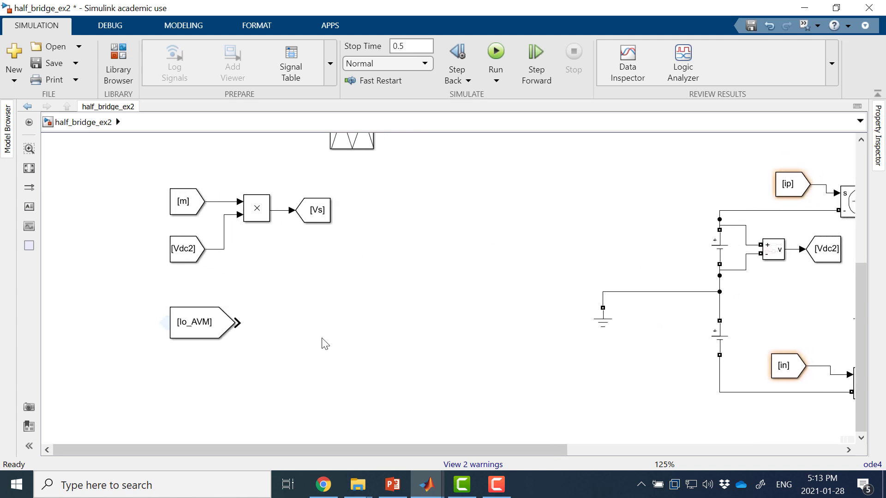
{"action": "left_click_drag", "start_coordinate": [354, 340], "coordinate": [355, 326]}
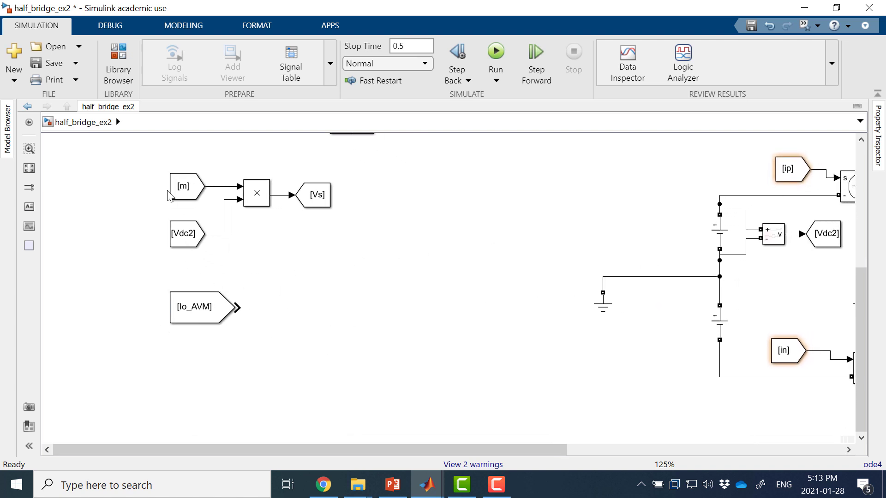
{"action": "left_click", "coordinate": [200, 195]}
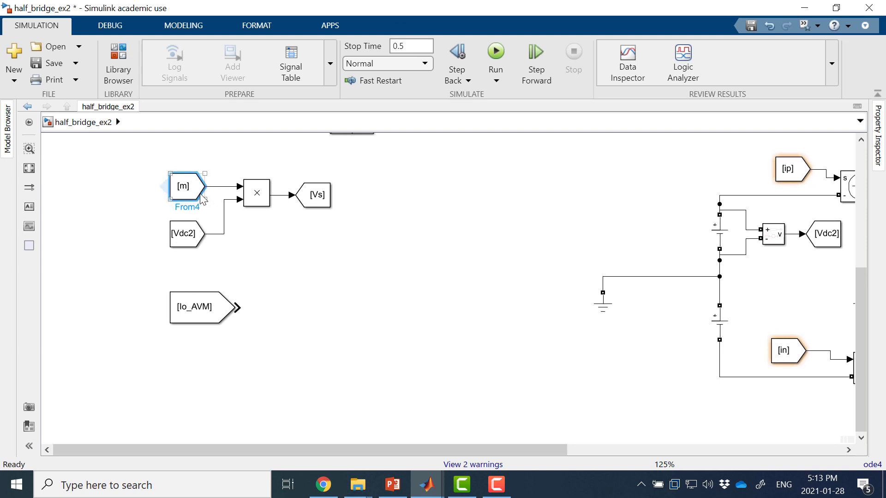
{"action": "right_click", "coordinate": [200, 194]}
{"action": "left_click", "coordinate": [204, 197]}
{"action": "left_click", "coordinate": [450, 259]}
{"action": "key", "text": "ctrl+z"}
{"action": "left_click_drag", "start_coordinate": [198, 192], "coordinate": [208, 359]}
{"action": "left_click", "coordinate": [342, 377]}
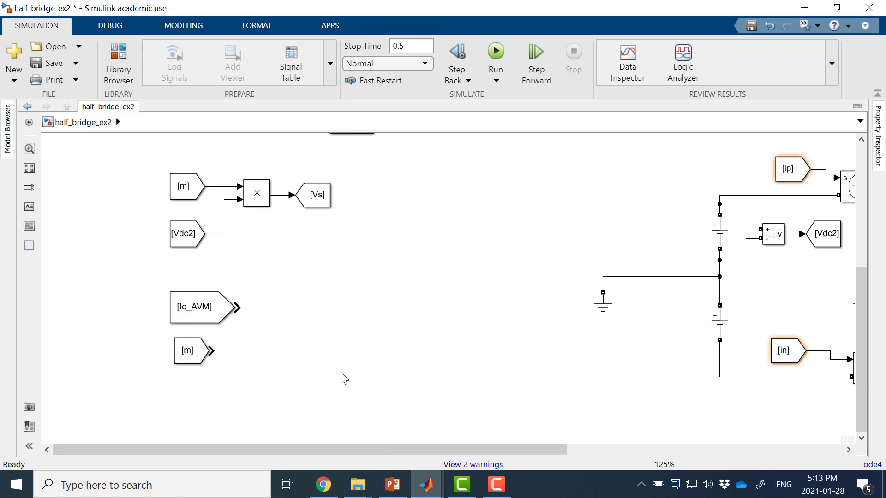
- Add a Sum block fed by the copied m From block and a new Constant block of 1 placed beneath it
{"action": "scroll", "coordinate": [415, 318], "scroll_direction": "down", "scroll_amount": 2}
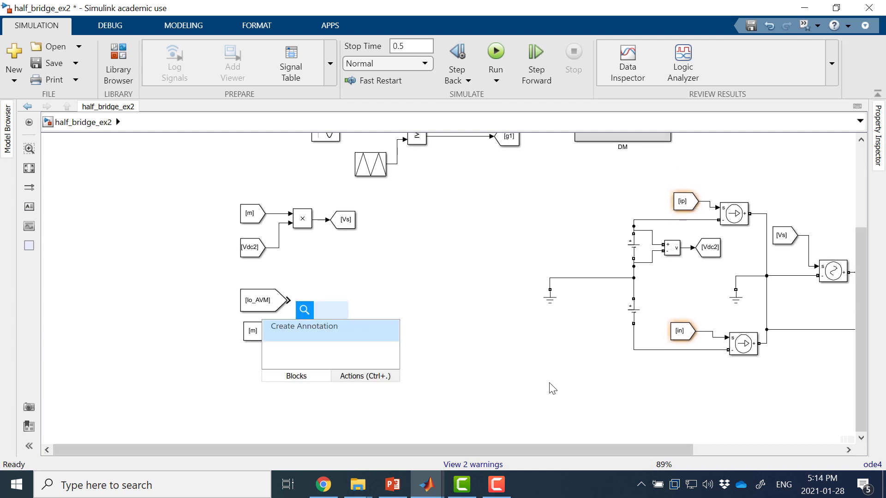
{"action": "type", "text": "sum"}
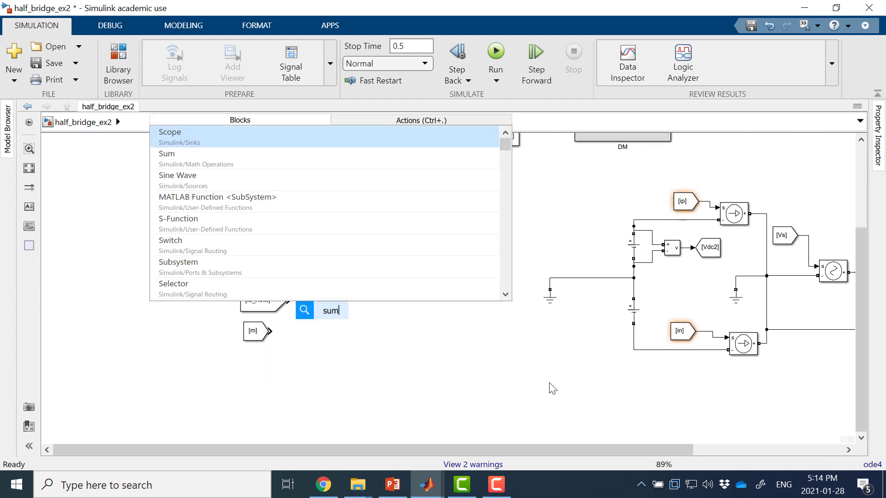
{"action": "key", "text": "Return"}
{"action": "double_click", "coordinate": [349, 377]}
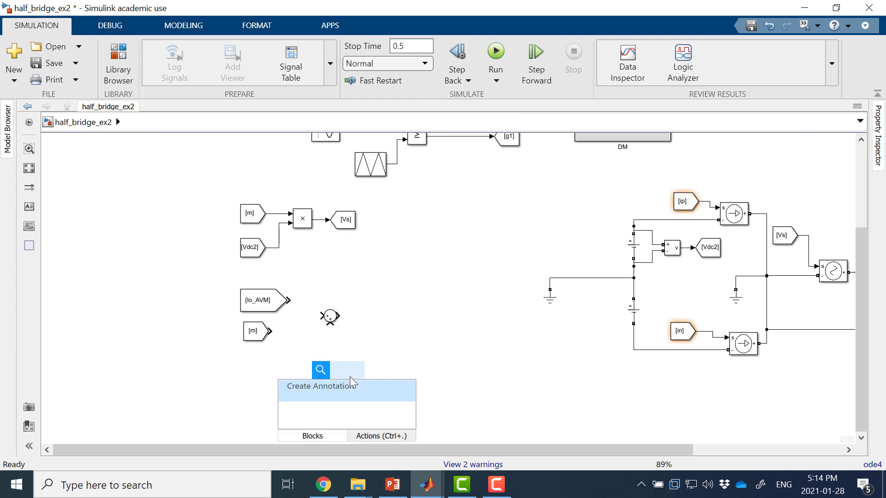
{"action": "type", "text": "const"}
{"action": "key", "text": "Return"}
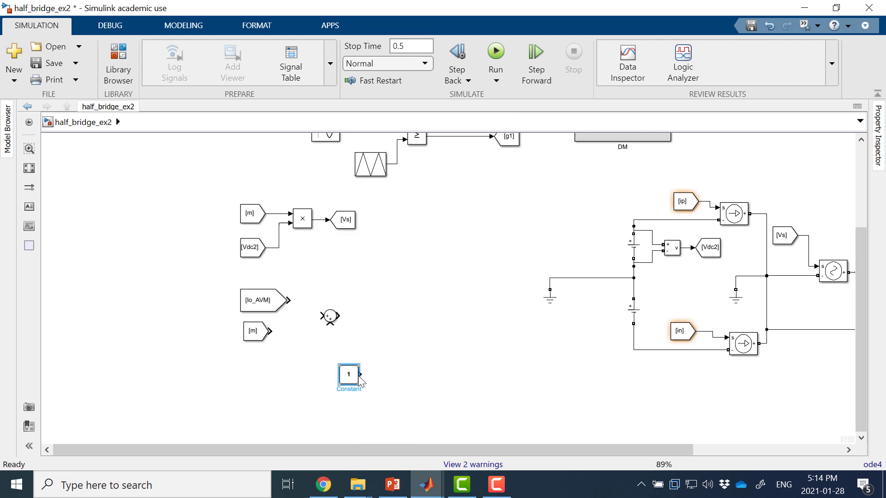
{"action": "left_click_drag", "start_coordinate": [352, 381], "coordinate": [258, 374]}
{"action": "left_click_drag", "start_coordinate": [339, 317], "coordinate": [268, 368]}
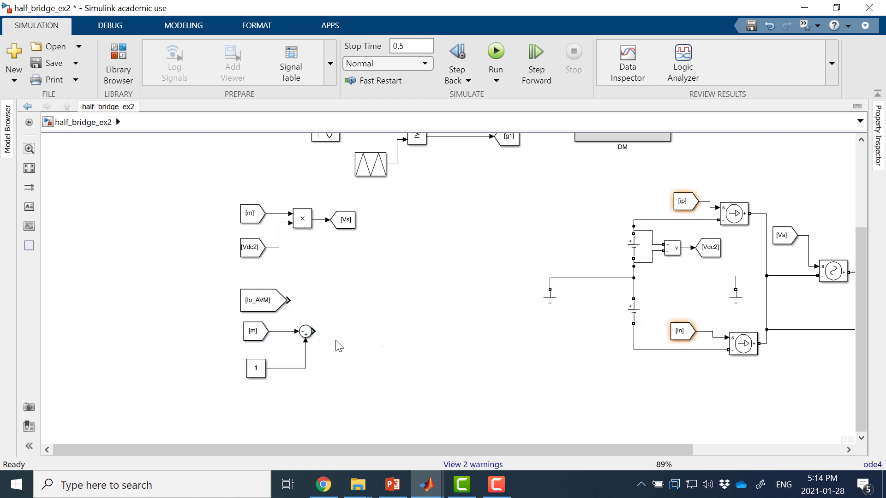
- Add a Gain block fed by the output of the Sum block
{"action": "double_click", "coordinate": [320, 299]}
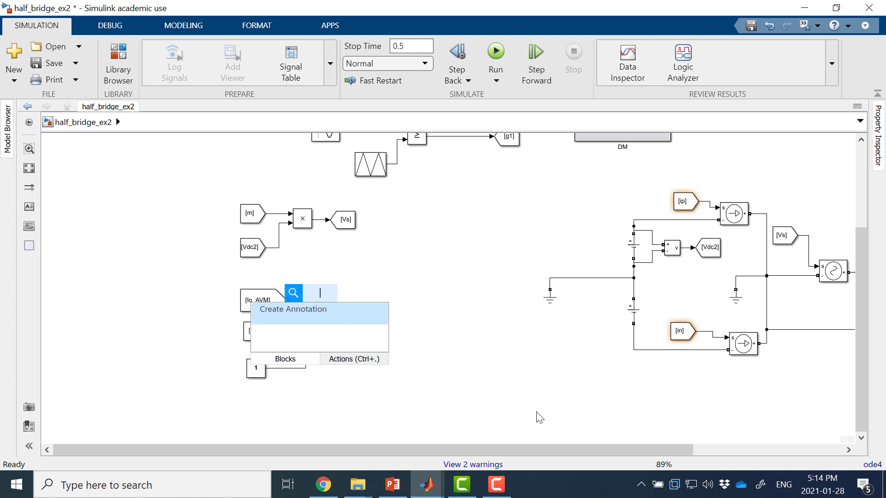
{"action": "type", "text": "g"}
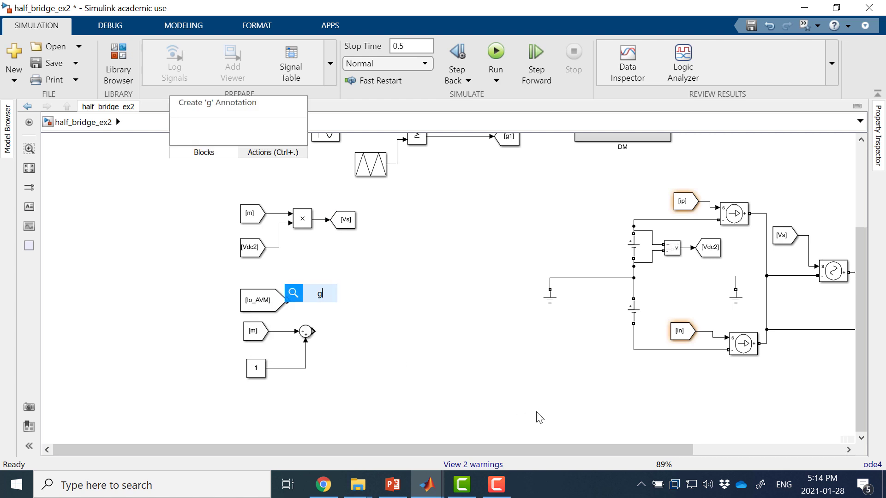
{"action": "type", "text": "ain"}
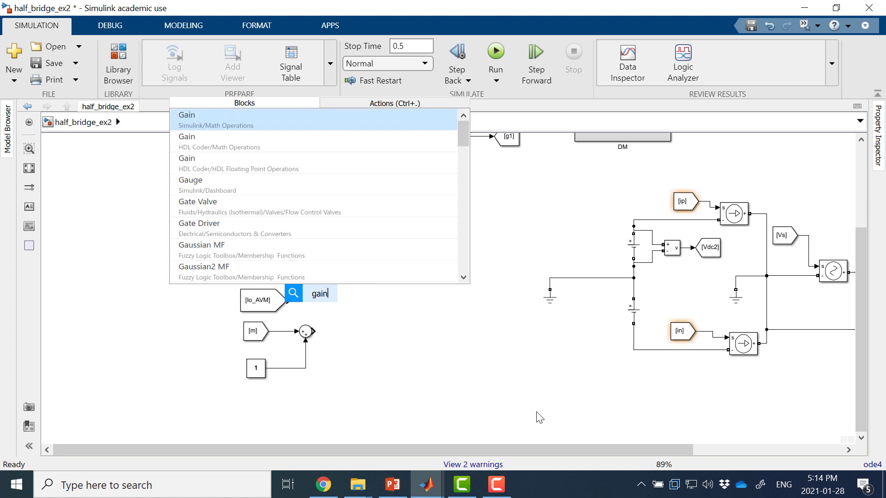
{"action": "key", "text": "Return"}
{"action": "left_click_drag", "start_coordinate": [322, 298], "coordinate": [362, 332]}
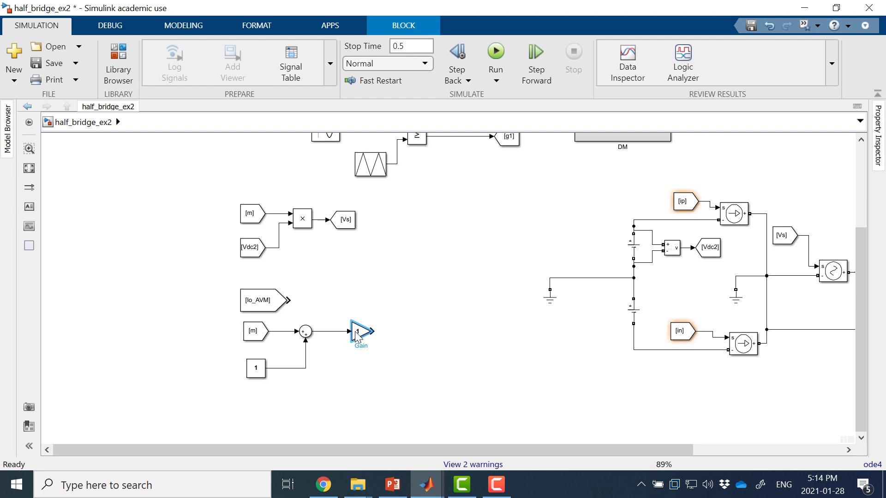
- Set the Gain block's gain to 1/2
{"action": "double_click", "coordinate": [360, 330]}
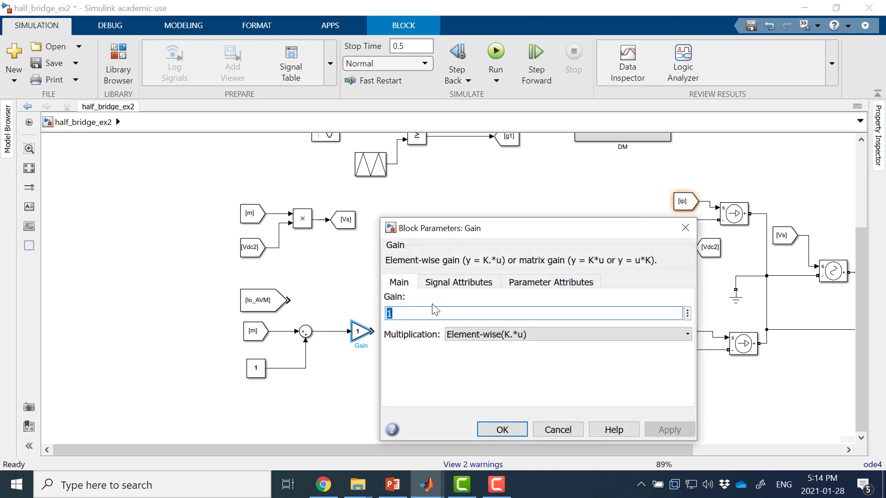
{"action": "type", "text": "q/"}
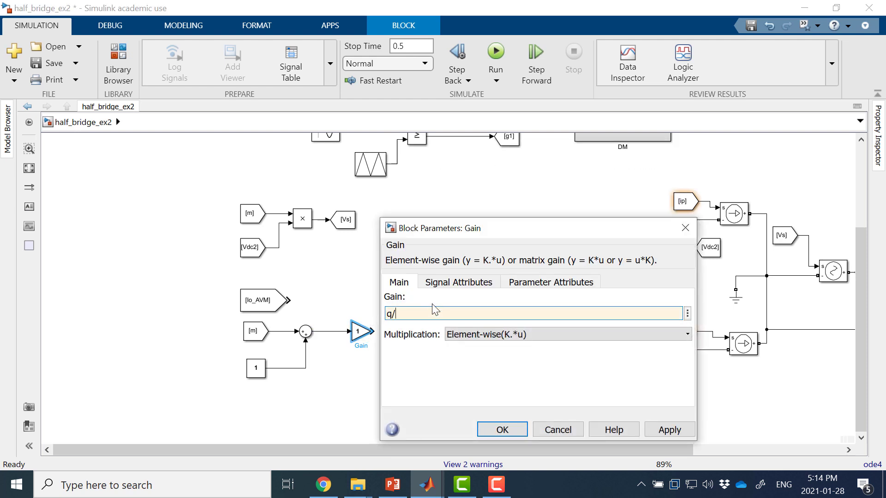
{"action": "type", "text": "2"}
{"action": "key", "text": "BackSpace"}
{"action": "key", "text": "BackSpace"}
{"action": "key", "text": "BackSpace"}
{"action": "type", "text": "1/2"}
{"action": "key", "text": "Return"}
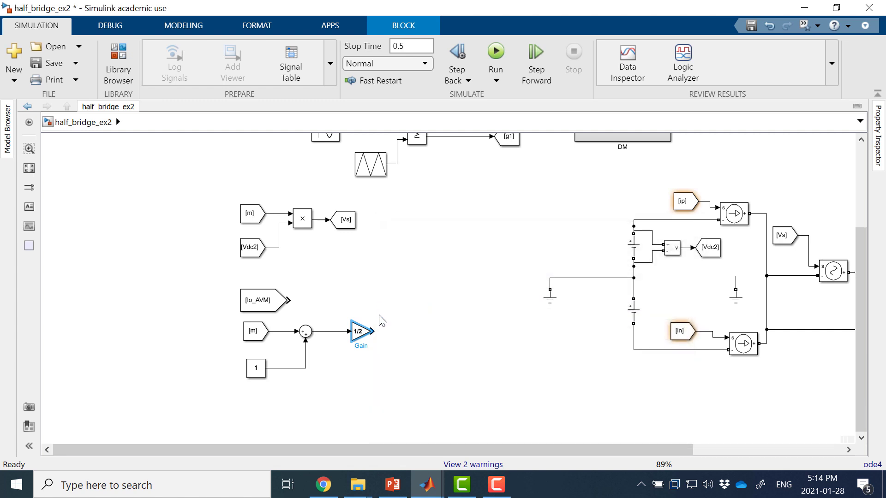
- Place a copy of the Product block after the Gain block, fed by Io_AVM and the gain output
{"action": "left_click_drag", "start_coordinate": [278, 305], "coordinate": [288, 292]}
{"action": "left_click", "coordinate": [302, 218]}
{"action": "key", "text": "ctrl+c"}
{"action": "key", "text": "ctrl+v"}
{"action": "left_click_drag", "start_coordinate": [394, 323], "coordinate": [374, 331]}
{"action": "left_click_drag", "start_coordinate": [297, 293], "coordinate": [393, 313]}
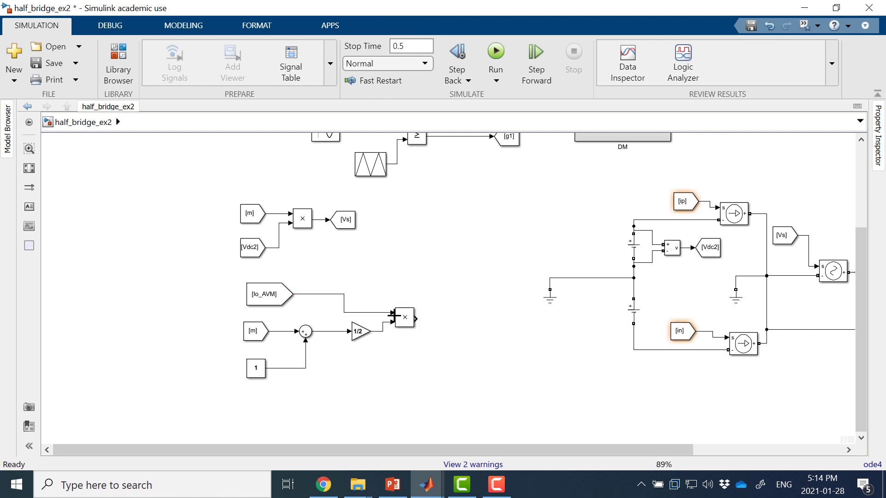
- Create a Goto block for the ip From tag and connect it to the new Product block's output
{"action": "double_click", "coordinate": [447, 326]}
{"action": "left_click", "coordinate": [669, 205]}
{"action": "left_click_drag", "start_coordinate": [666, 207], "coordinate": [458, 319]}
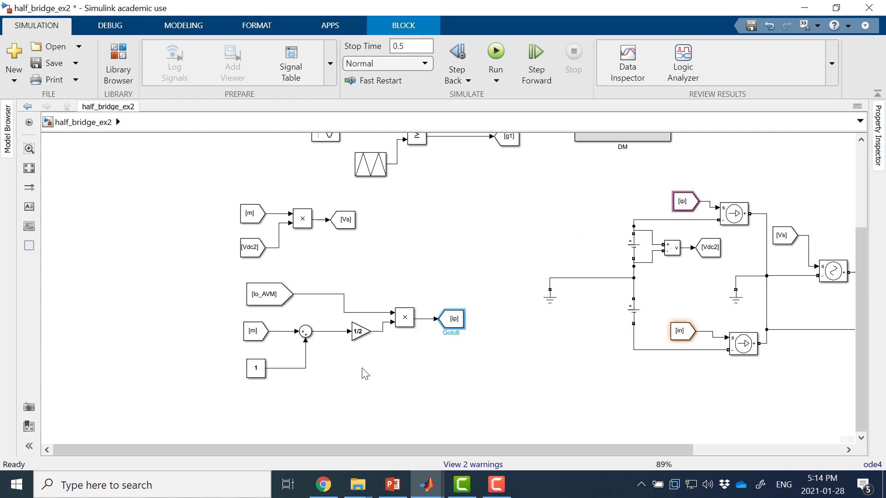
- Delete the whole block group that feeds the ip Goto block, from the Io_AVM, m and Constant blocks through the Product block
{"action": "left_click_drag", "start_coordinate": [383, 362], "coordinate": [393, 348]}
{"action": "left_click_drag", "start_coordinate": [379, 305], "coordinate": [427, 257]}
{"action": "left_click_drag", "start_coordinate": [332, 347], "coordinate": [267, 387]}
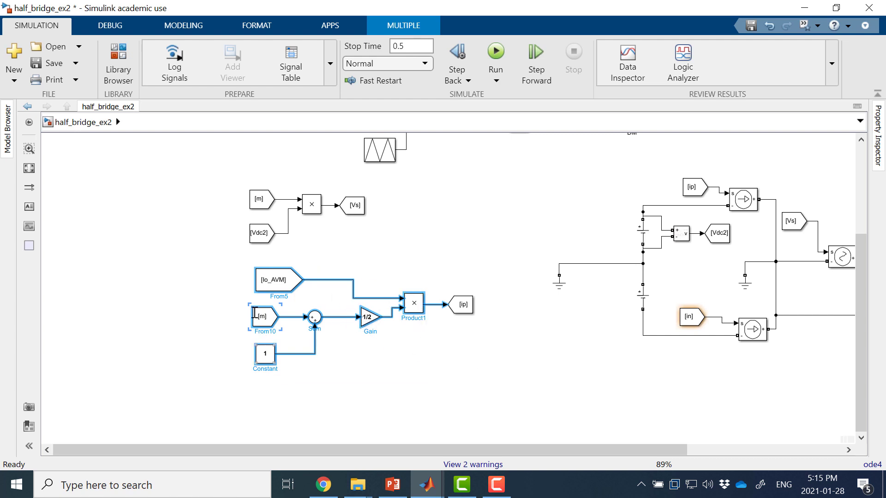
{"action": "left_click", "coordinate": [390, 372]}
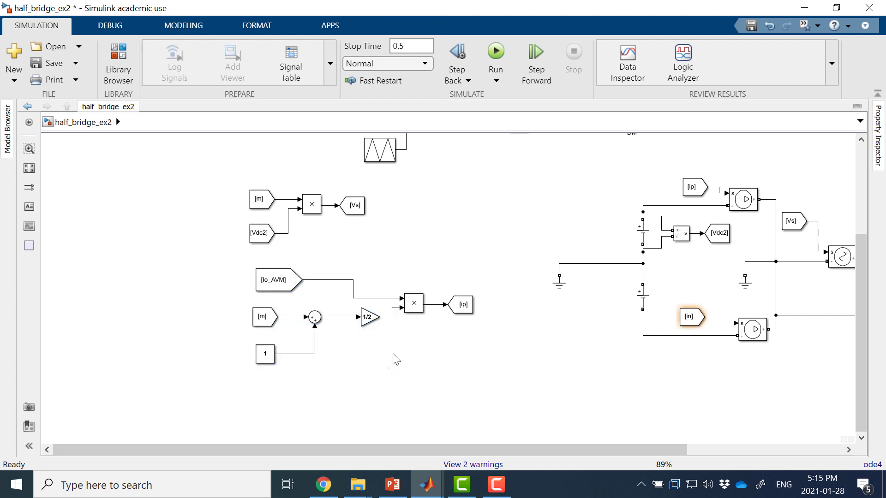
{"action": "left_click_drag", "start_coordinate": [412, 256], "coordinate": [238, 374]}
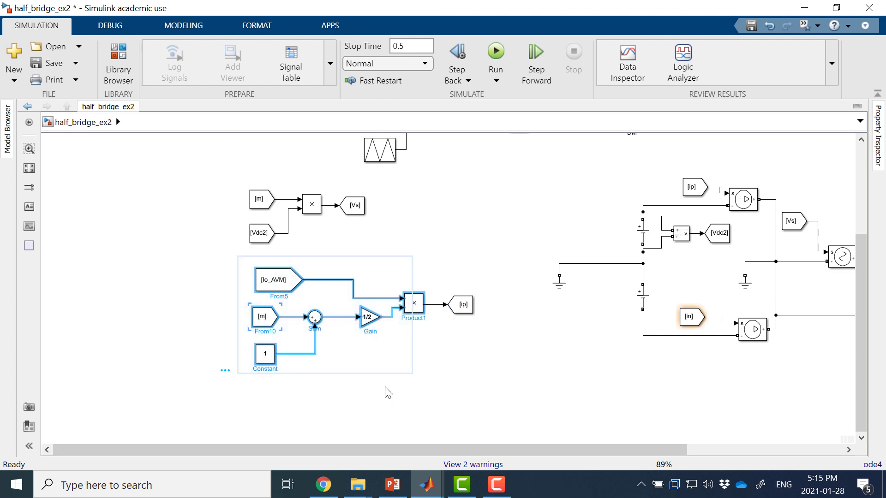
{"action": "key", "text": "Delete"}
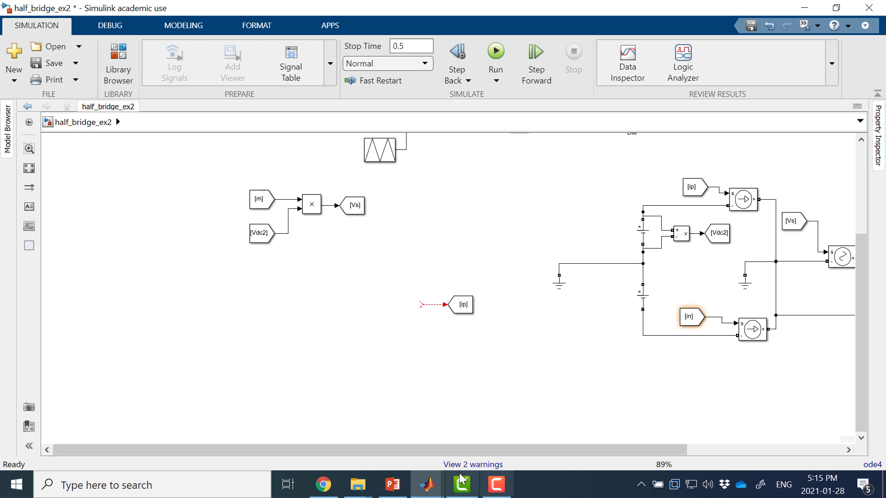
- Add a MATLAB Function block from the Simulink User-Defined Functions library to half_bridge_ex2
{"action": "left_click", "coordinate": [426, 485]}
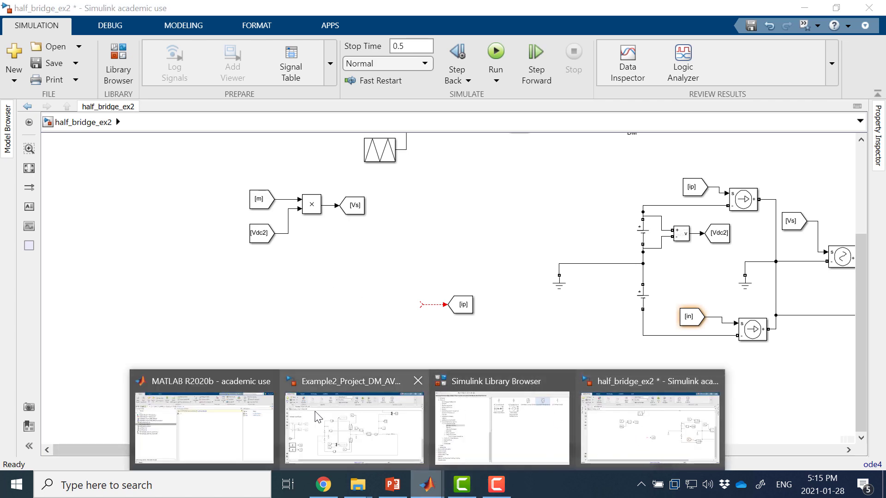
{"action": "left_click", "coordinate": [512, 413]}
{"action": "scroll", "coordinate": [223, 220], "scroll_direction": "up", "scroll_amount": 15}
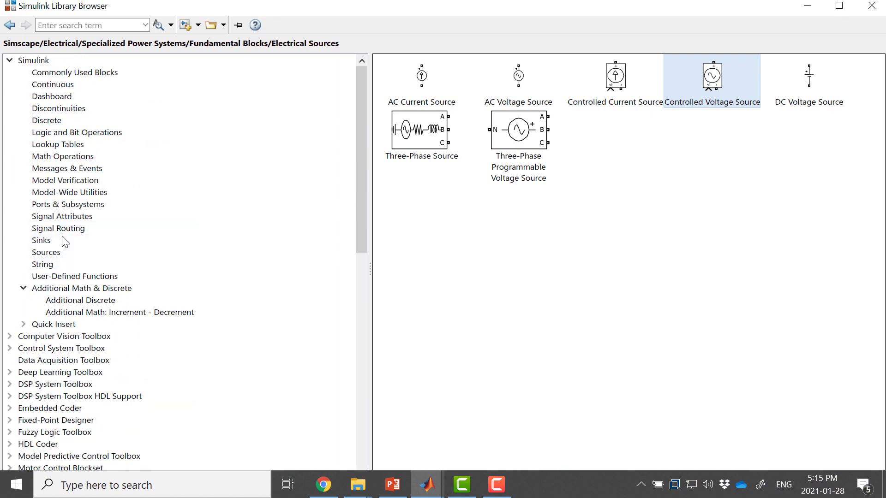
{"action": "left_click", "coordinate": [34, 60]}
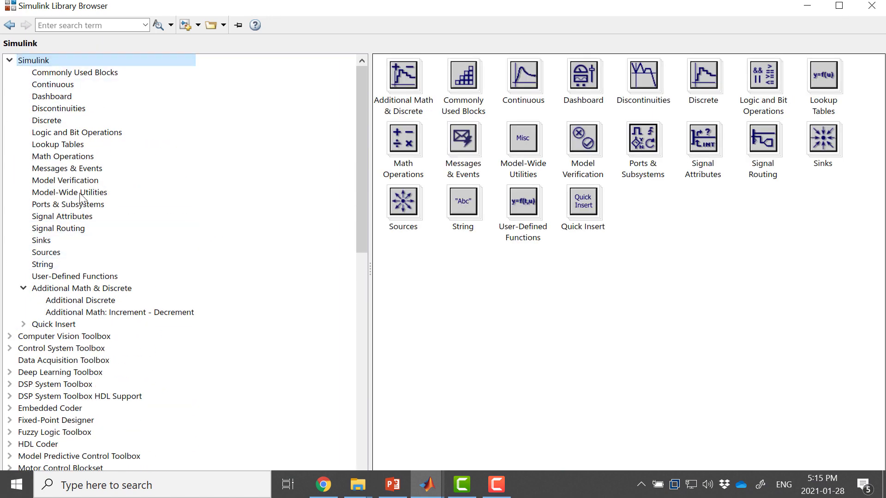
{"action": "left_click", "coordinate": [68, 279]}
{"action": "left_click", "coordinate": [534, 321]}
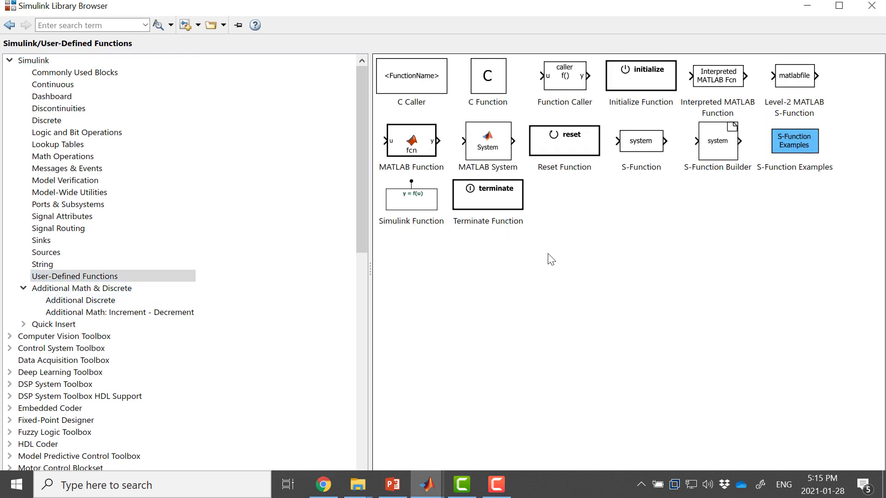
{"action": "left_click", "coordinate": [411, 147]}
{"action": "right_click", "coordinate": [418, 152]}
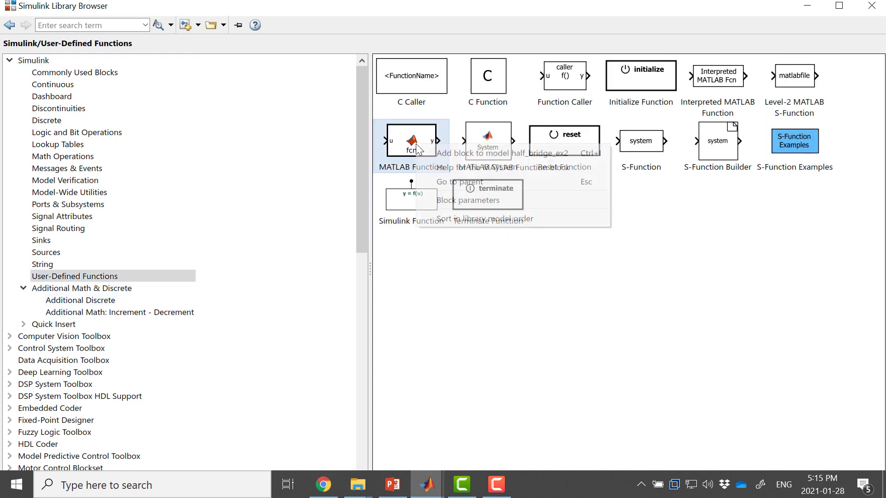
{"action": "left_click", "coordinate": [447, 153]}
{"action": "left_click", "coordinate": [806, 7]}
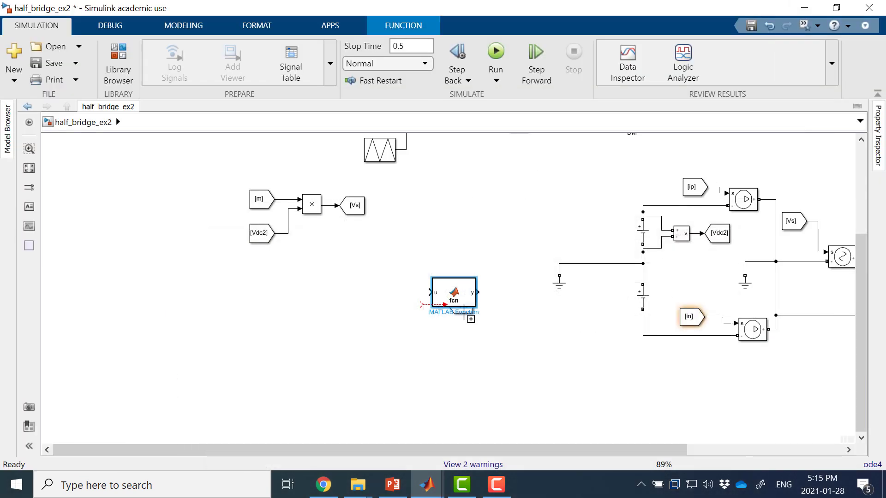
- Position the MATLAB Function block so that its output feeds the ip Goto block
{"action": "left_click_drag", "start_coordinate": [451, 295], "coordinate": [374, 264]}
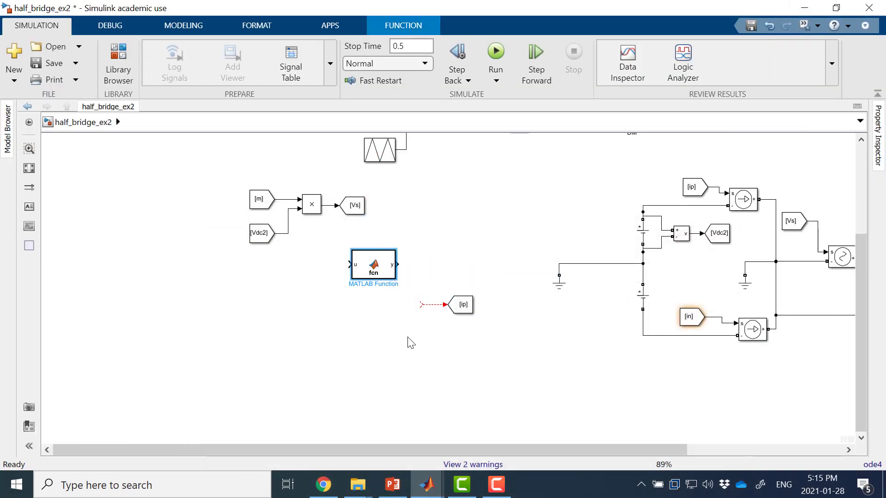
{"action": "scroll", "coordinate": [445, 331], "scroll_direction": "left", "scroll_amount": 3}
{"action": "left_click_drag", "start_coordinate": [445, 261], "coordinate": [482, 300]}
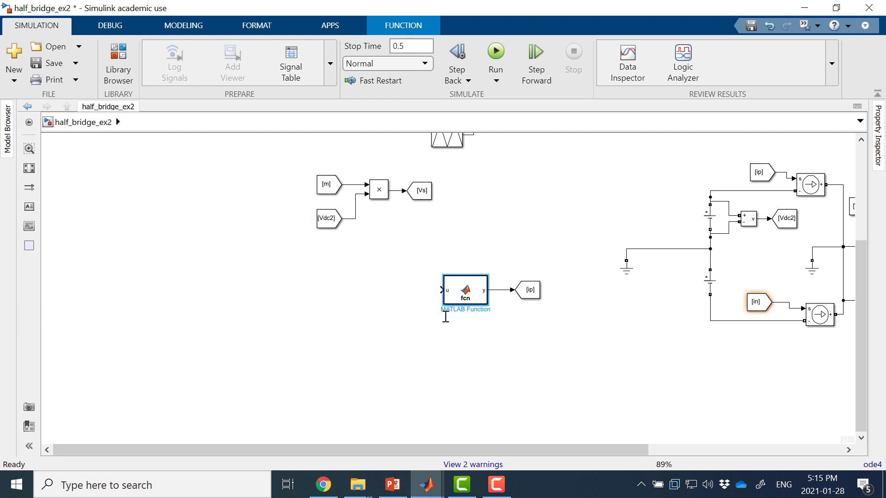
{"action": "scroll", "coordinate": [522, 367], "scroll_direction": "down", "scroll_amount": 5}
{"action": "left_click", "coordinate": [451, 386]}
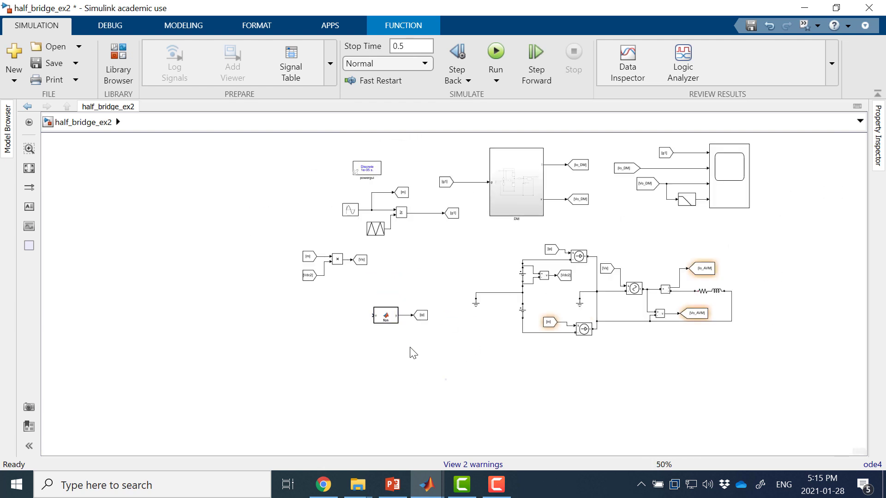
- Copy the MATLAB Function block and undo its insertion and the deletion of the ip block group
{"action": "left_click", "coordinate": [386, 323]}
{"action": "scroll", "coordinate": [426, 364], "scroll_direction": "up", "scroll_amount": 5}
{"action": "key", "text": "ctrl+z"}
{"action": "key", "text": "ctrl+z"}
{"action": "key", "text": "ctrl+z"}
{"action": "key", "text": "ctrl+z"}
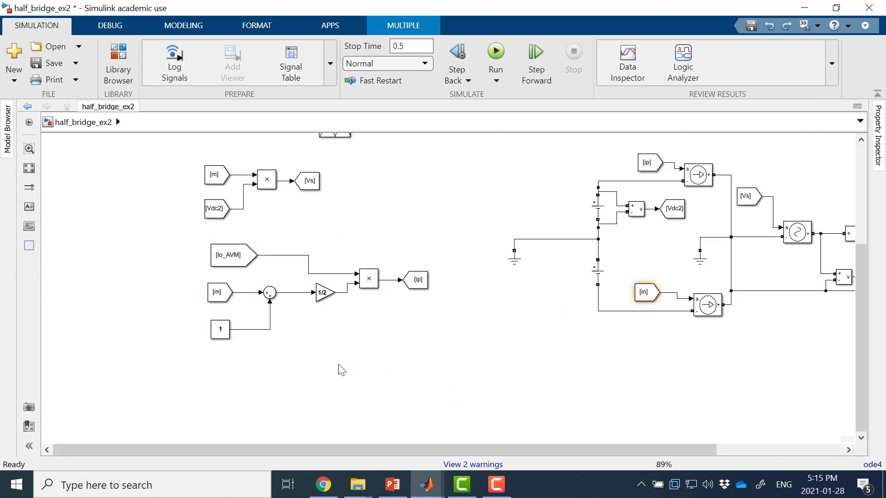
- Delete the Constant, Sum, Gain and Product blocks of the ip calculation along with the loose line from m
{"action": "left_click_drag", "start_coordinate": [206, 339], "coordinate": [283, 336]}
{"action": "key", "text": "Delete"}
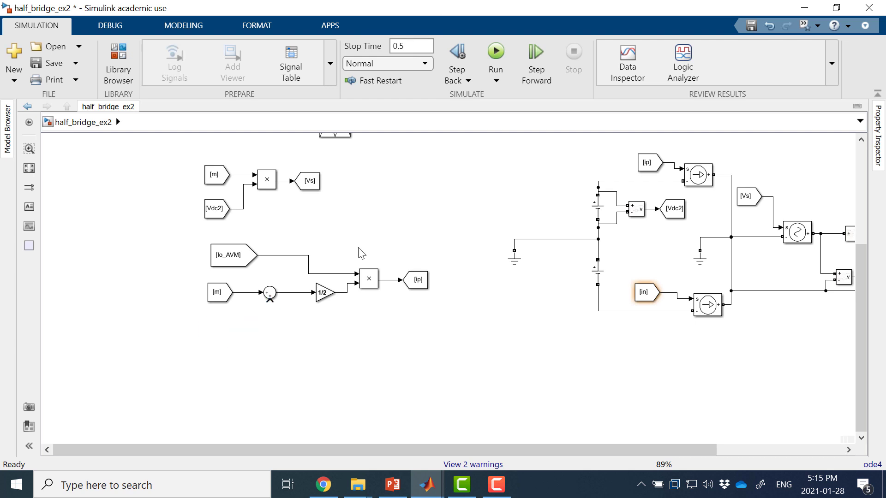
{"action": "left_click_drag", "start_coordinate": [370, 251], "coordinate": [271, 340]}
{"action": "key", "text": "Delete"}
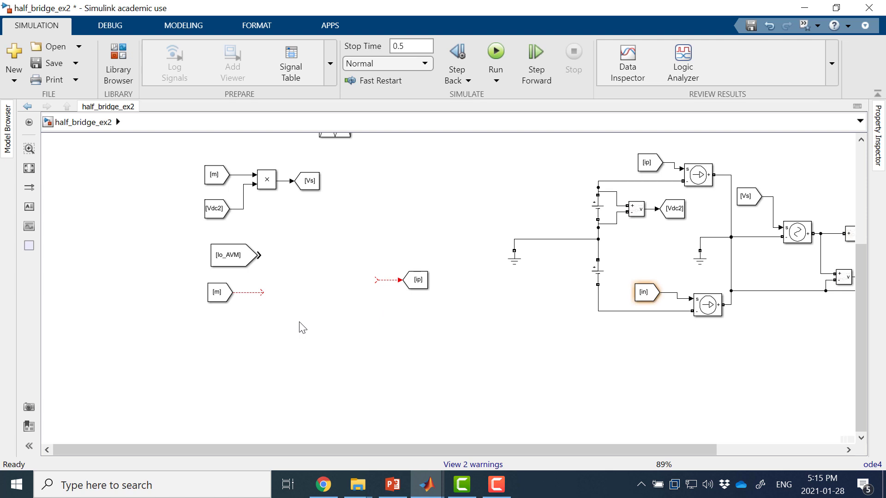
{"action": "left_click", "coordinate": [256, 293]}
{"action": "key", "text": "Delete"}
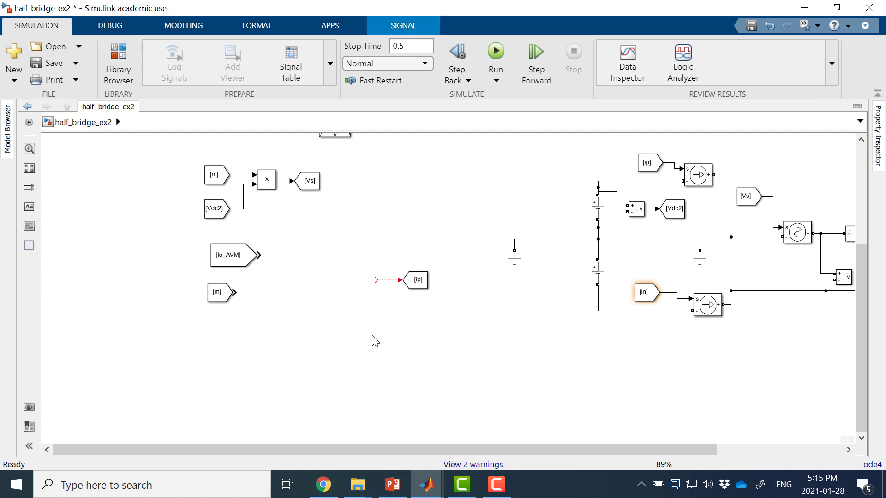
- Paste the MATLAB Function block between the Io_AVM and m From blocks and the ip Goto block, and open its code
{"action": "key", "text": "ctrl+v"}
{"action": "left_click_drag", "start_coordinate": [372, 327], "coordinate": [344, 291]}
{"action": "double_click", "coordinate": [344, 291]}
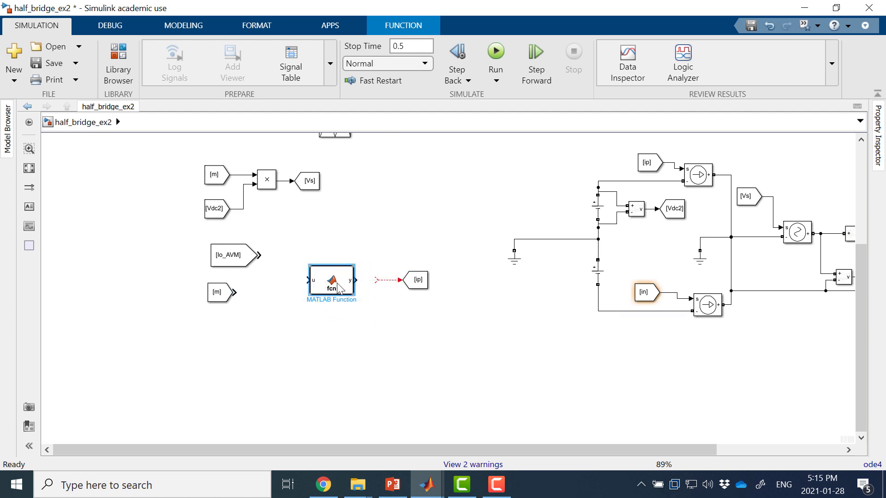
- Replace the output y in the function declaration with the two outputs [ip,in]
{"action": "left_click", "coordinate": [107, 110]}
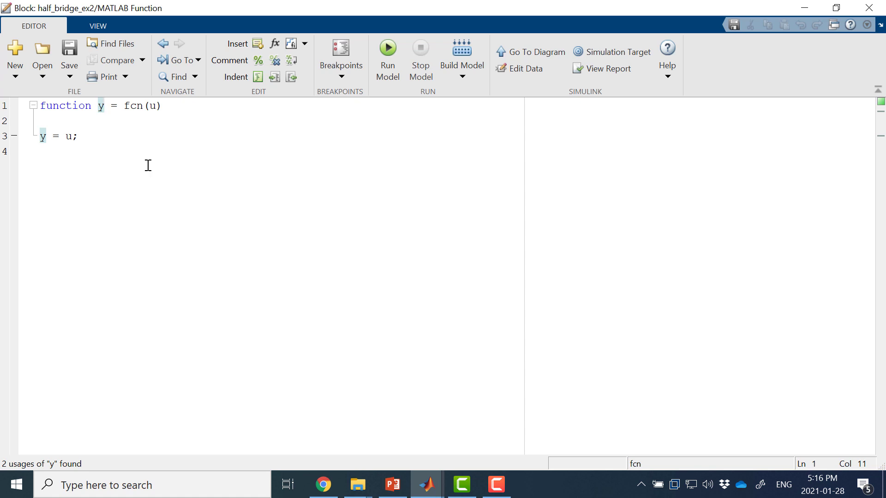
{"action": "key", "text": "BackSpace"}
{"action": "type", "text": "[]"}
{"action": "key", "text": "Left"}
{"action": "key", "text": "Left"}
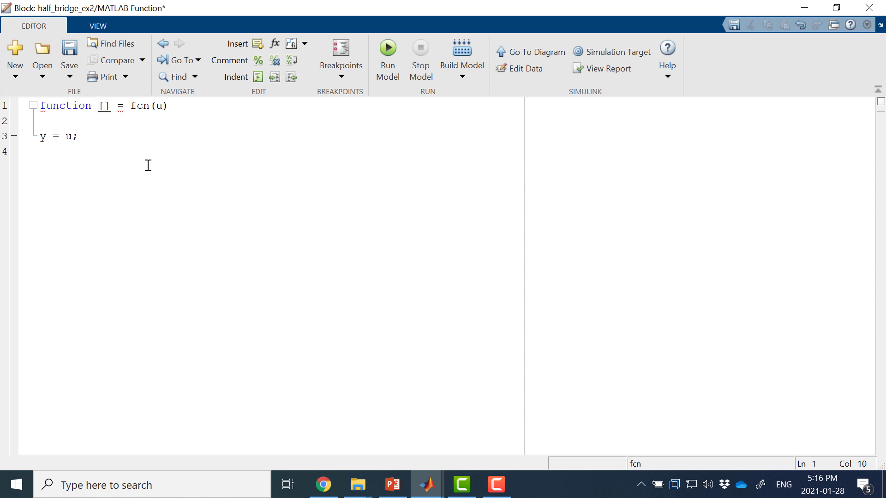
{"action": "type", "text": "ip,in"}
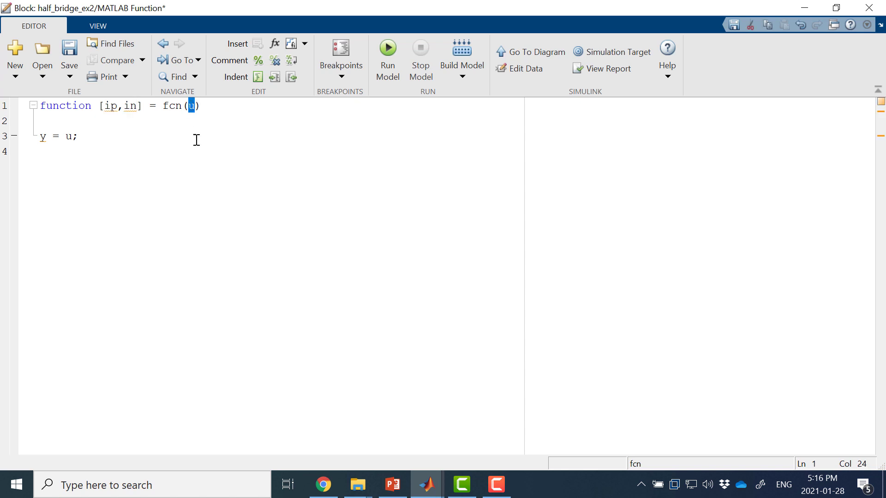
- Replace the input u in the function declaration with the arguments m and Io
{"action": "type", "text": "m,"}
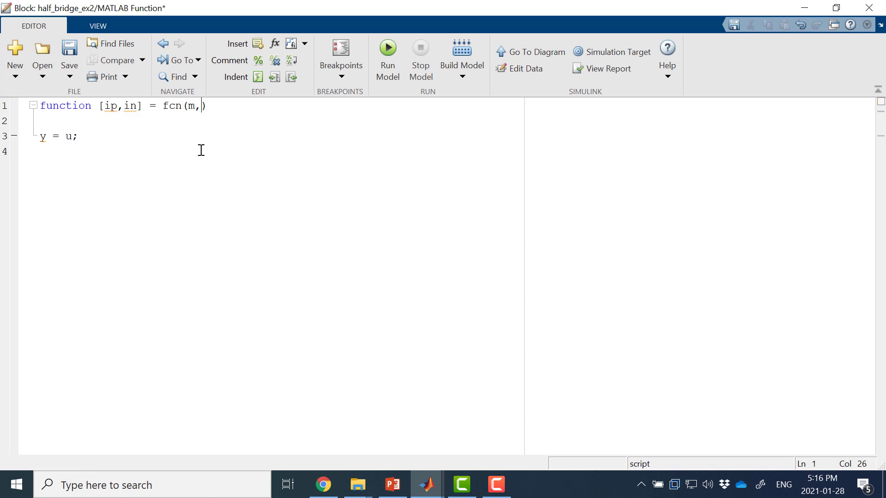
{"action": "type", "text": "I0"}
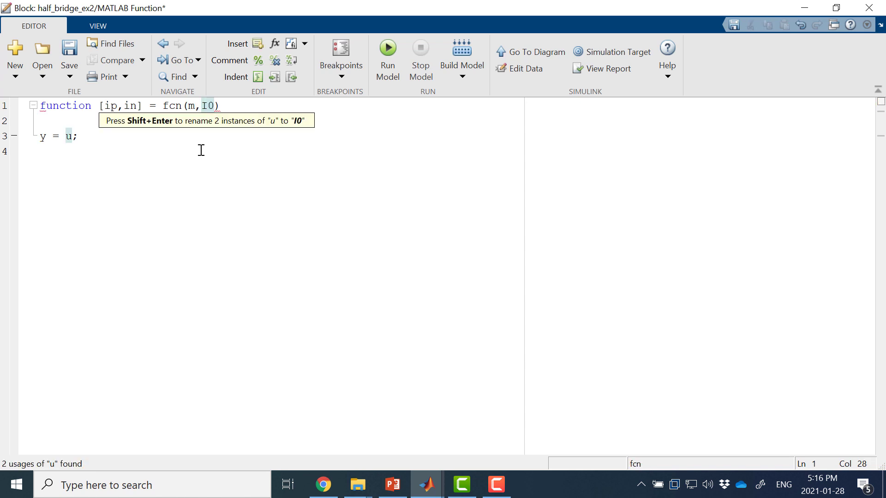
{"action": "key", "text": "BackSpace"}
{"action": "type", "text": "o"}
- Replace the function body y = u with the equation ip = Io*(1+m)/2
{"action": "left_click", "coordinate": [72, 137]}
{"action": "left_click", "coordinate": [41, 137]}
{"action": "key", "text": "Delete"}
{"action": "type", "text": "ip"}
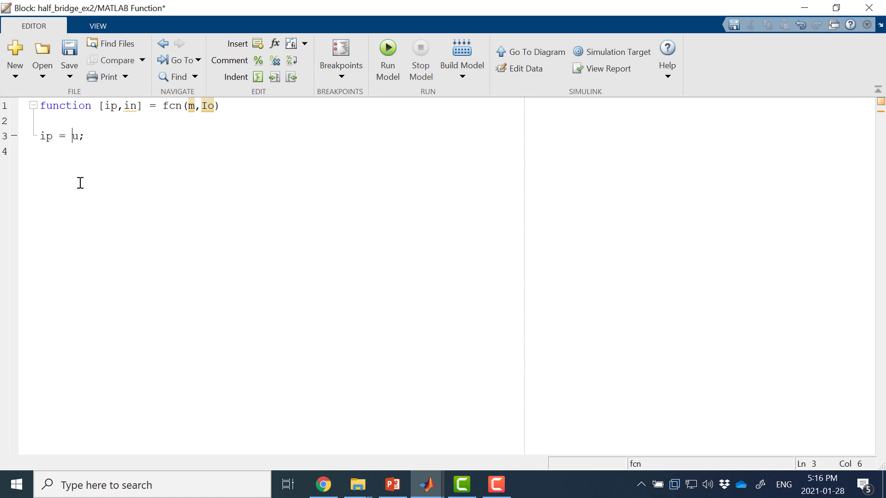
{"action": "key", "text": "Delete"}
{"action": "type", "text": "Io*("}
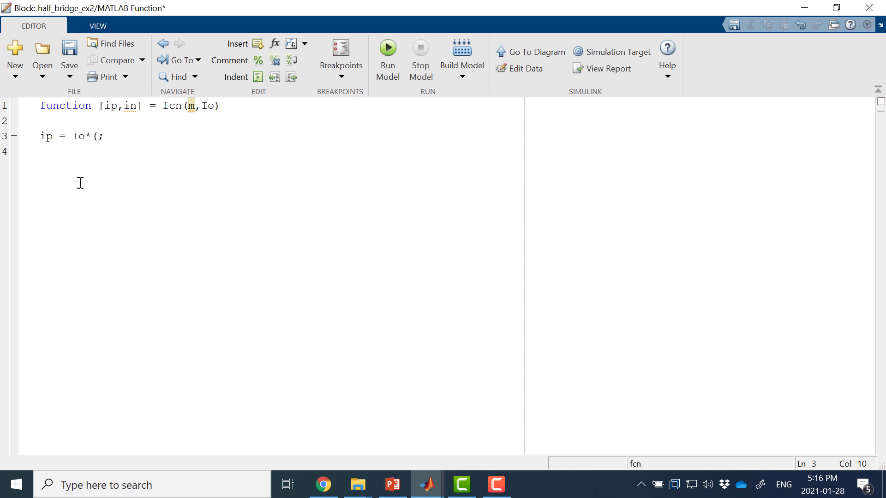
{"action": "type", "text": "1+m)/2"}
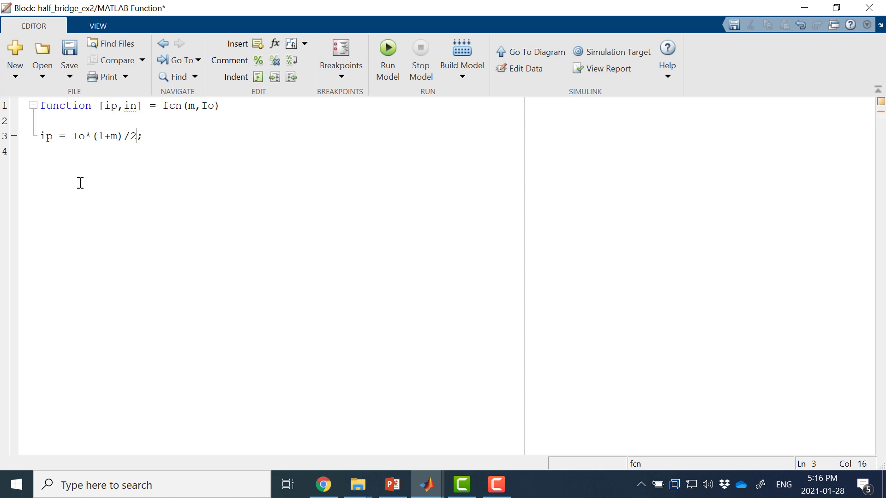
- Duplicate the ip equation two lines below the original and end the copy with a semicolon
{"action": "key", "text": "shift+Down"}
{"action": "key", "text": "shift+Up"}
{"action": "key", "text": "shift+Up"}
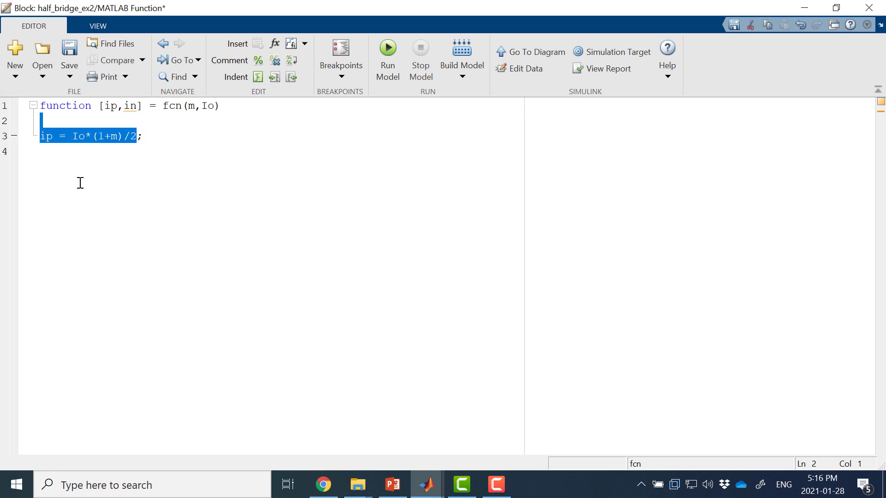
{"action": "key", "text": "ctrl+c"}
{"action": "left_click", "coordinate": [80, 183]}
{"action": "key", "text": "ctrl+v"}
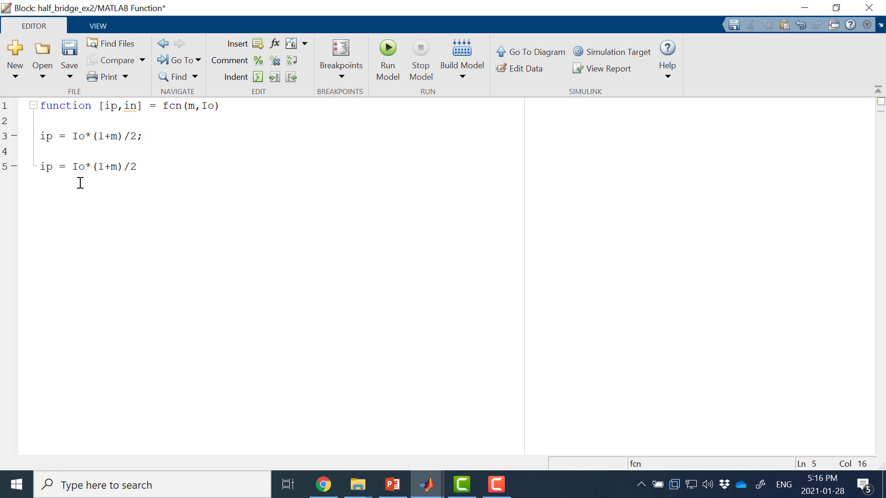
{"action": "type", "text": ";"}
- Change the copied equation to in = Io*(1-m)/2 and close the function code
{"action": "key", "text": "shift+Left"}
{"action": "type", "text": "-"}
{"action": "key", "text": "Up"}
{"action": "key", "text": "shift+Right"}
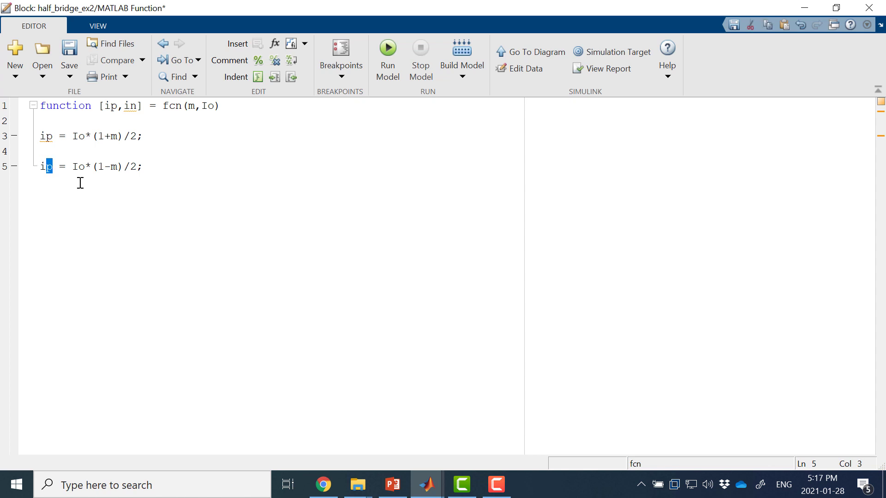
{"action": "type", "text": "n"}
{"action": "left_click", "coordinate": [296, 148]}
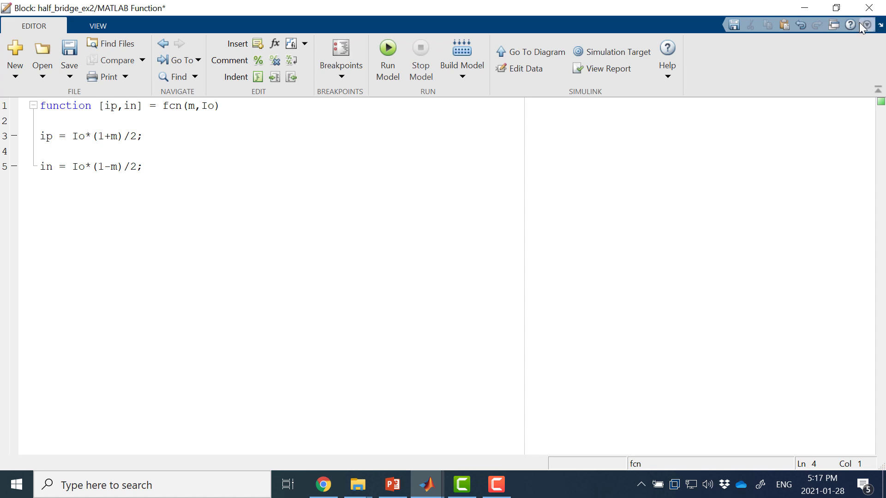
{"action": "left_click", "coordinate": [875, 17]}
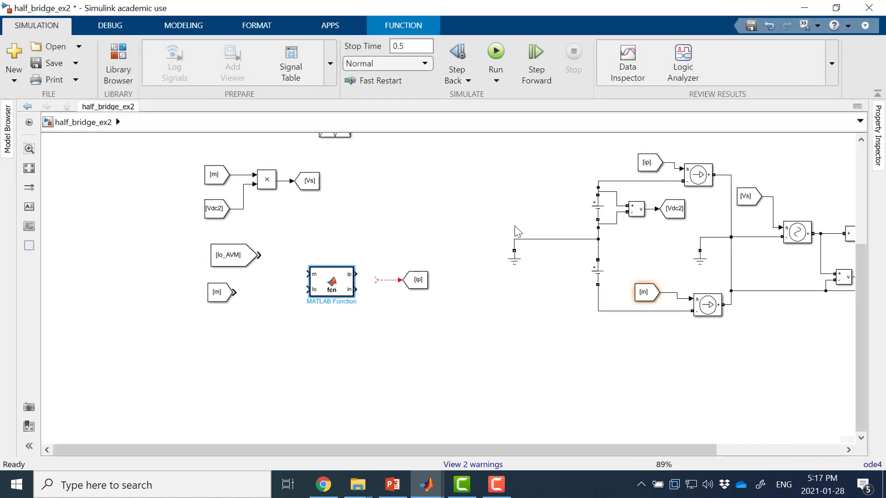
- Connect the MATLAB Function's ip output to the ip Goto block and add an in Goto block wired to its in output
{"action": "left_click", "coordinate": [415, 283]}
{"action": "left_click_drag", "start_coordinate": [416, 282], "coordinate": [390, 279]}
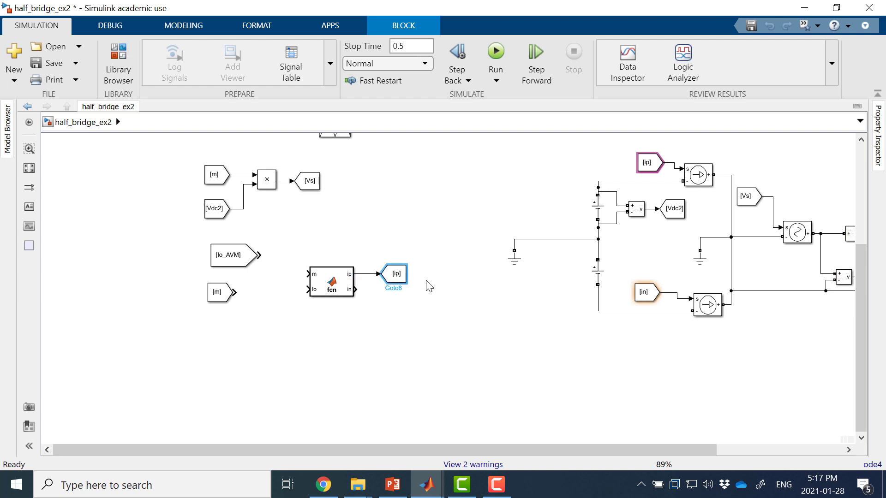
{"action": "left_click_drag", "start_coordinate": [633, 297], "coordinate": [355, 289]}
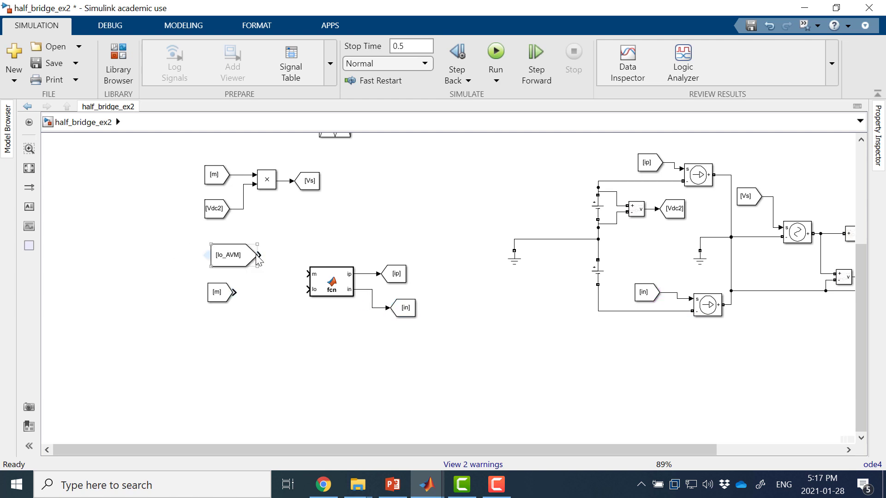
- Move the Io_AVM From block below the m From block and wire them to the MATLAB Function's Io and m inputs
{"action": "left_click_drag", "start_coordinate": [244, 260], "coordinate": [260, 336]}
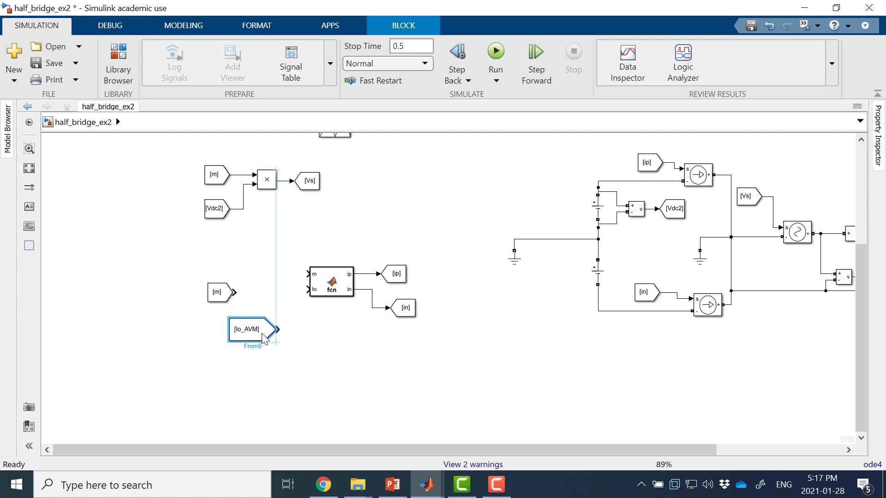
{"action": "left_click_drag", "start_coordinate": [214, 290], "coordinate": [225, 267]}
{"action": "left_click_drag", "start_coordinate": [254, 261], "coordinate": [309, 274]}
{"action": "left_click_drag", "start_coordinate": [269, 331], "coordinate": [308, 289]}
{"action": "scroll", "coordinate": [392, 292], "scroll_direction": "up", "scroll_amount": 1}
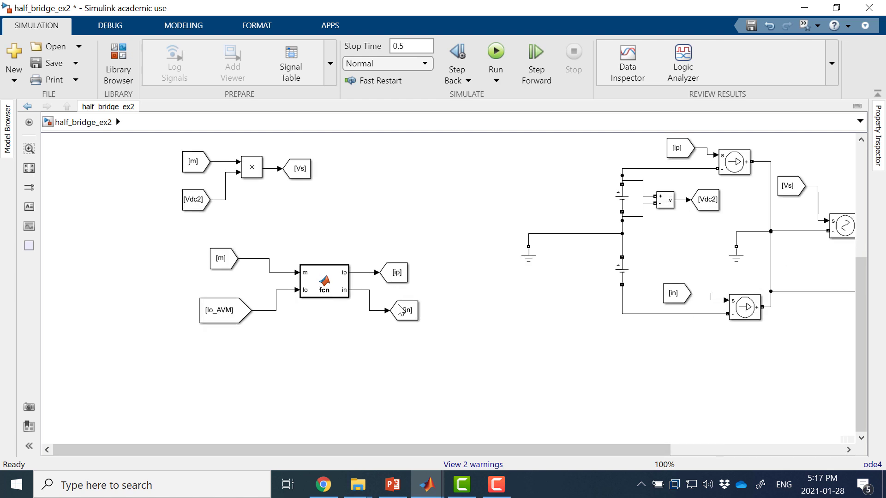
{"action": "left_click", "coordinate": [318, 296]}
{"action": "scroll", "coordinate": [318, 295], "scroll_direction": "up", "scroll_amount": 5}
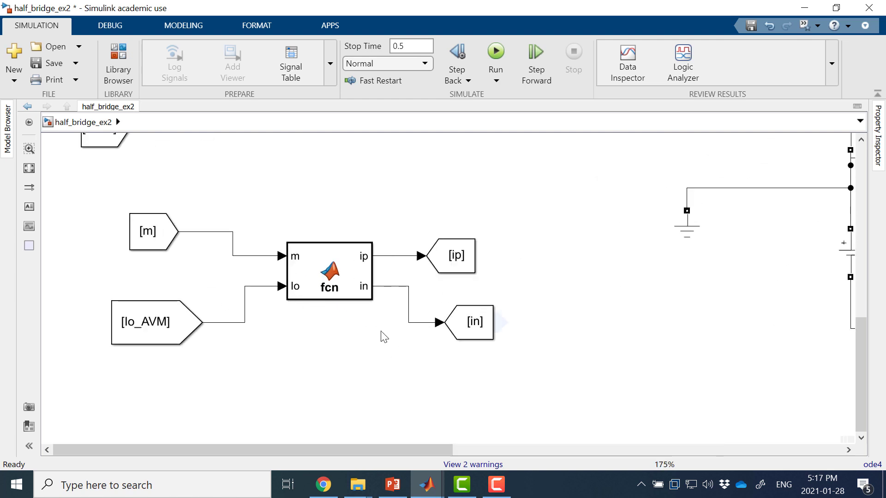
{"action": "scroll", "coordinate": [379, 336], "scroll_direction": "down", "scroll_amount": 4}
{"action": "scroll", "coordinate": [358, 283], "scroll_direction": "down", "scroll_amount": 2}
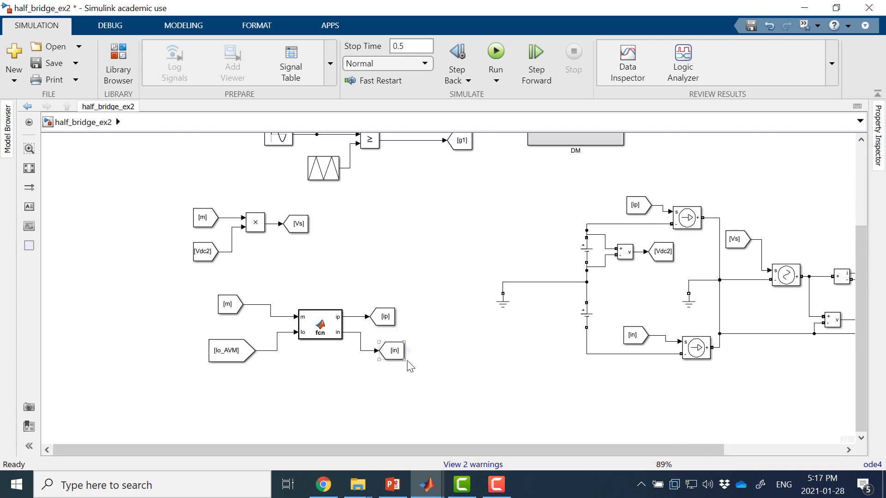
- Place copies of the Io_AVM and Io_DM From blocks one above the other in the free area beside the existing scope
{"action": "left_click_drag", "start_coordinate": [661, 278], "coordinate": [401, 296]}
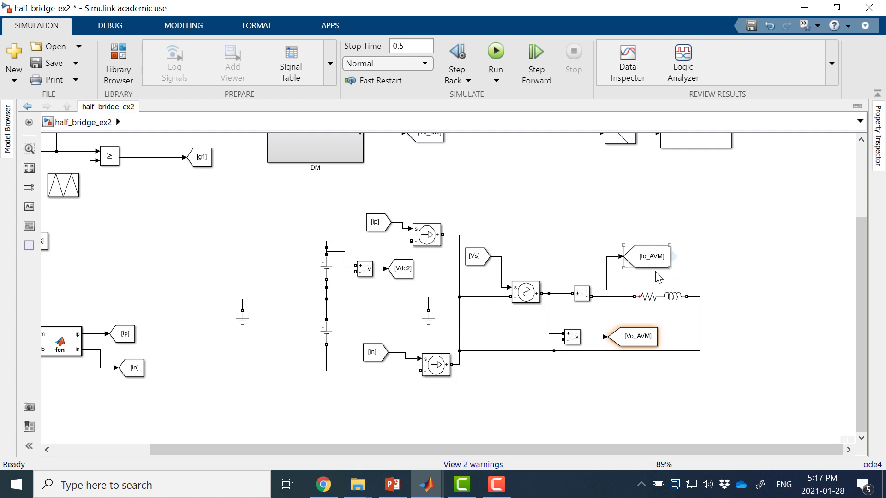
{"action": "left_click_drag", "start_coordinate": [222, 274], "coordinate": [353, 305]}
{"action": "left_click_drag", "start_coordinate": [120, 398], "coordinate": [812, 234]}
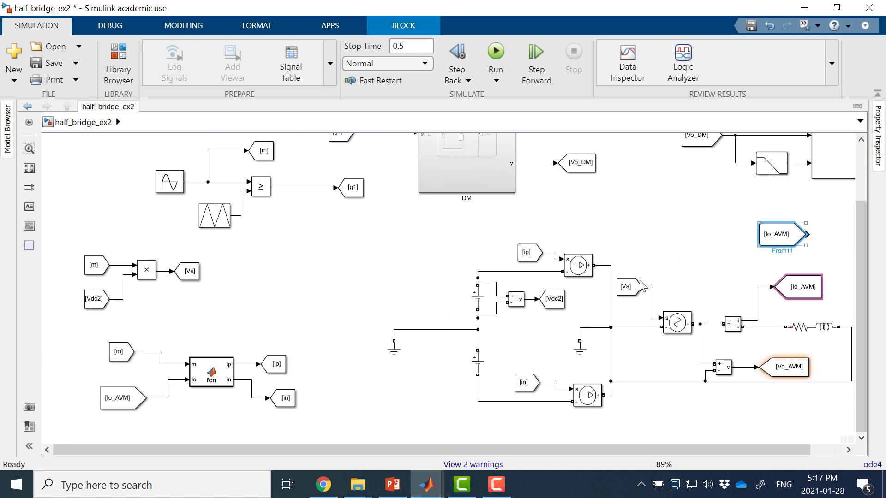
{"action": "left_click_drag", "start_coordinate": [628, 230], "coordinate": [344, 286]}
{"action": "left_click_drag", "start_coordinate": [521, 277], "coordinate": [709, 166]}
{"action": "left_click_drag", "start_coordinate": [382, 165], "coordinate": [685, 219]}
- Add a Scope block beside the copied Io_AVM and Io_DM From blocks and enlarge it to span both
{"action": "double_click", "coordinate": [758, 202]}
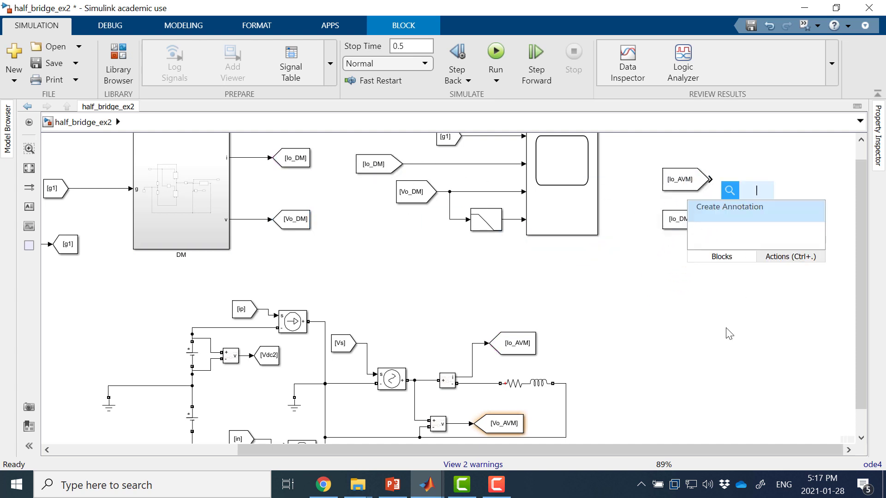
{"action": "type", "text": "sco"}
{"action": "key", "text": "Return"}
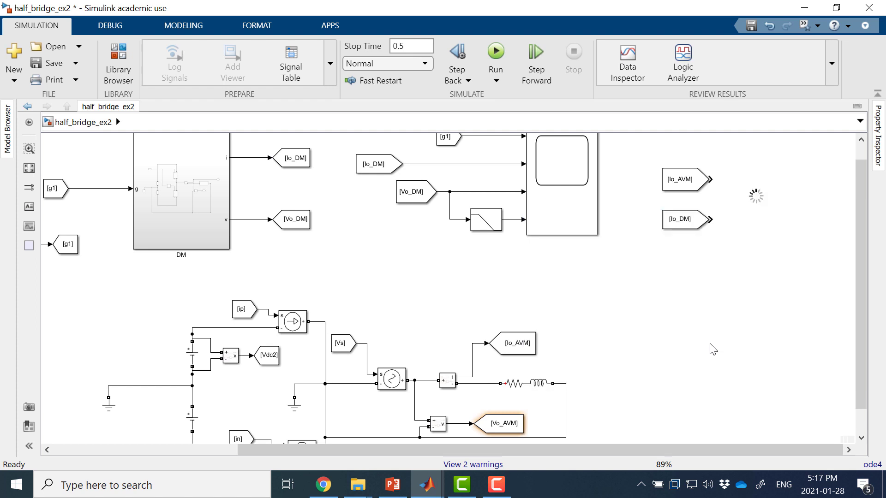
{"action": "mouse_move", "coordinate": [766, 206]}
{"action": "left_mouse_down"}
{"action": "mouse_move", "coordinate": [791, 253]}
{"action": "mouse_move", "coordinate": [769, 198]}
{"action": "mouse_move", "coordinate": [770, 214]}
{"action": "left_mouse_up"}
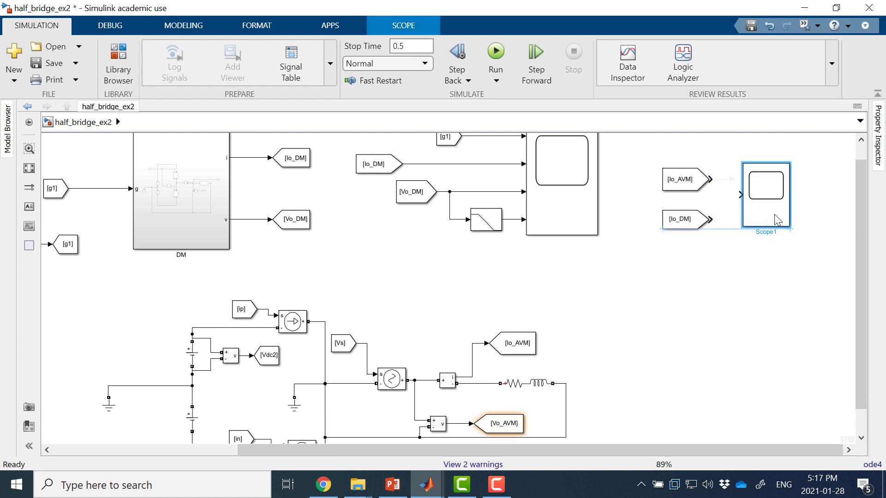
- Wire Io_AVM and Io_DM to two inputs of the new scope and align the Io_DM block with its input
{"action": "left_click_drag", "start_coordinate": [714, 179], "coordinate": [745, 193]}
{"action": "left_click_drag", "start_coordinate": [712, 219], "coordinate": [741, 207]}
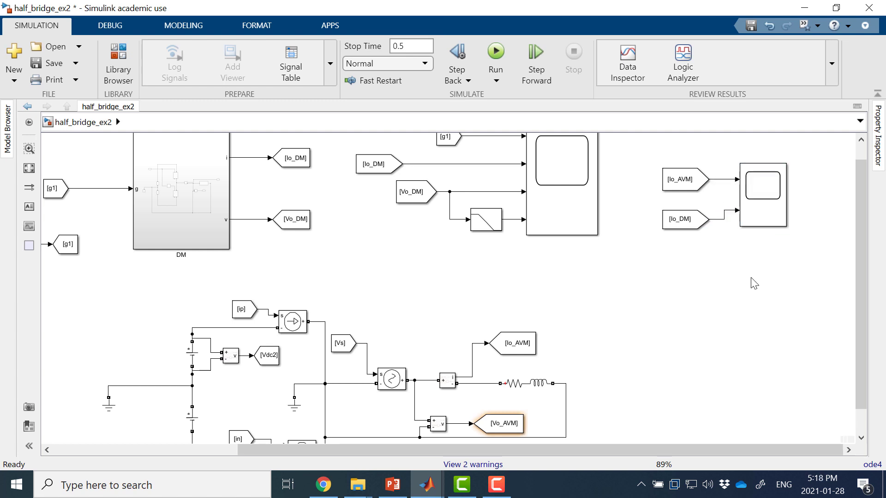
{"action": "left_click", "coordinate": [676, 216]}
{"action": "left_click", "coordinate": [696, 262]}
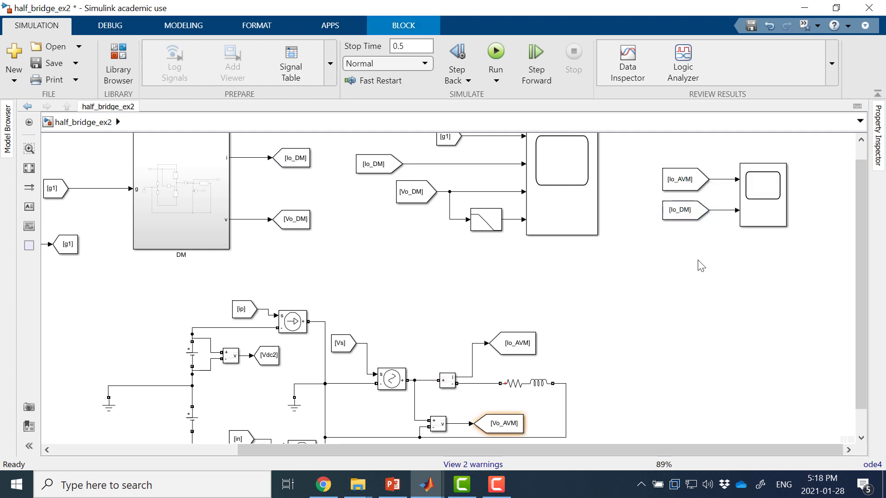
- Open the new scope in a maximized window and run the simulation
{"action": "scroll", "coordinate": [696, 265], "scroll_direction": "down", "scroll_amount": 3}
{"action": "left_click_drag", "start_coordinate": [694, 273], "coordinate": [638, 287]}
{"action": "left_click_drag", "start_coordinate": [546, 301], "coordinate": [637, 278]}
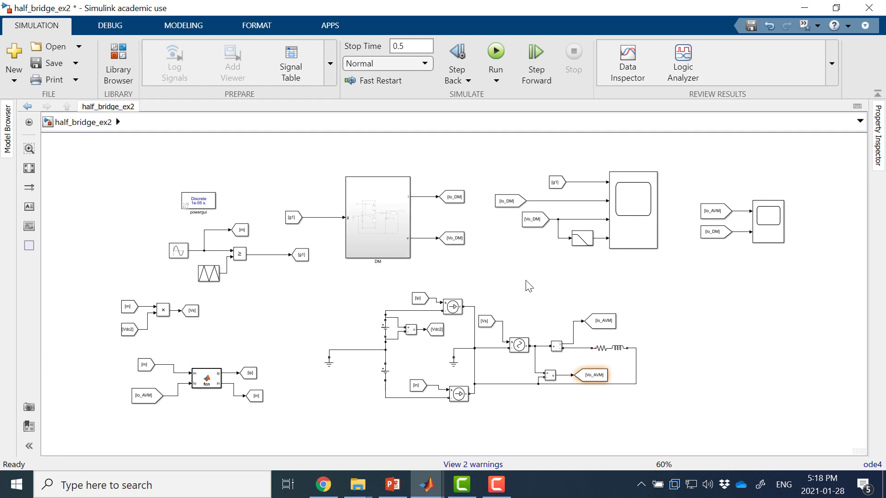
{"action": "left_click", "coordinate": [775, 229]}
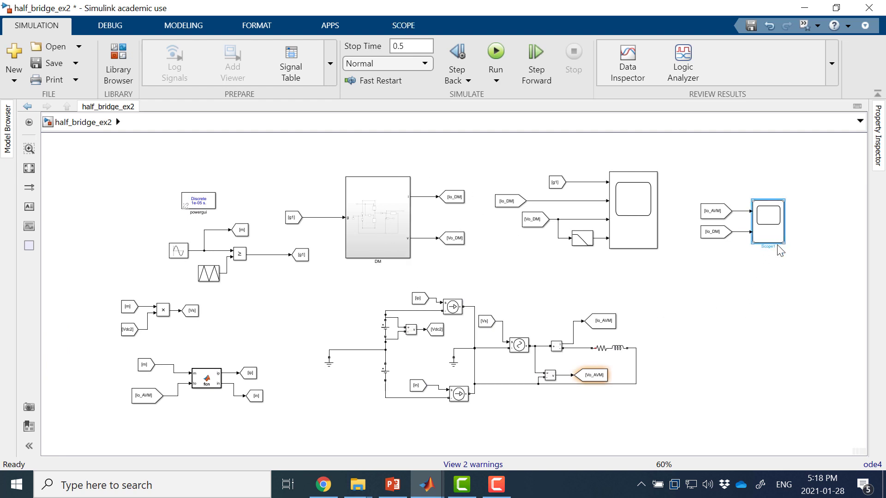
{"action": "double_click", "coordinate": [773, 232]}
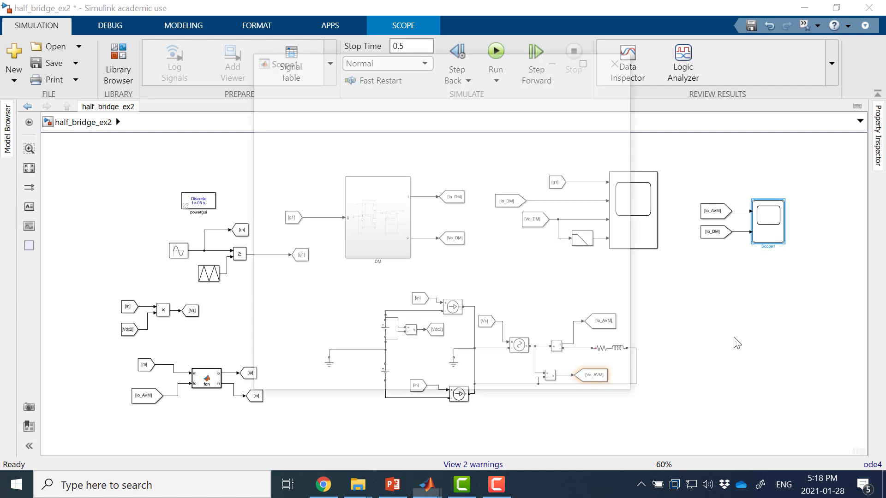
{"action": "left_click", "coordinate": [586, 60]}
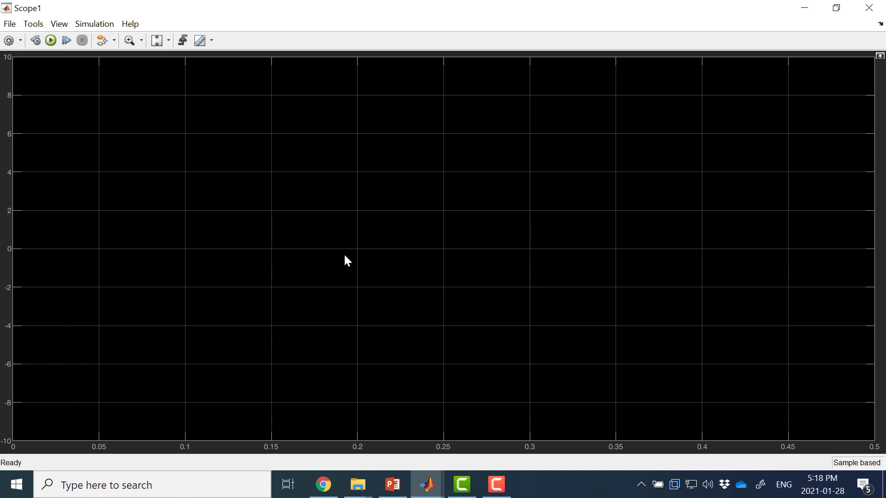
{"action": "key", "text": "ctrl+t"}
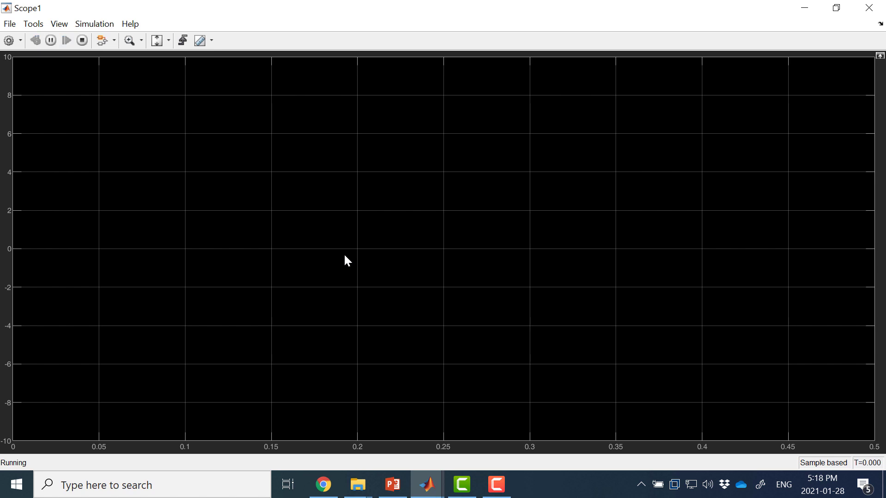
- Fit both scope axes to the data, zoom in around 0.115 to 0.14 s to compare Io_AVM with Io_DM, and close the scope
{"action": "left_click", "coordinate": [168, 40]}
{"action": "left_click", "coordinate": [165, 77]}
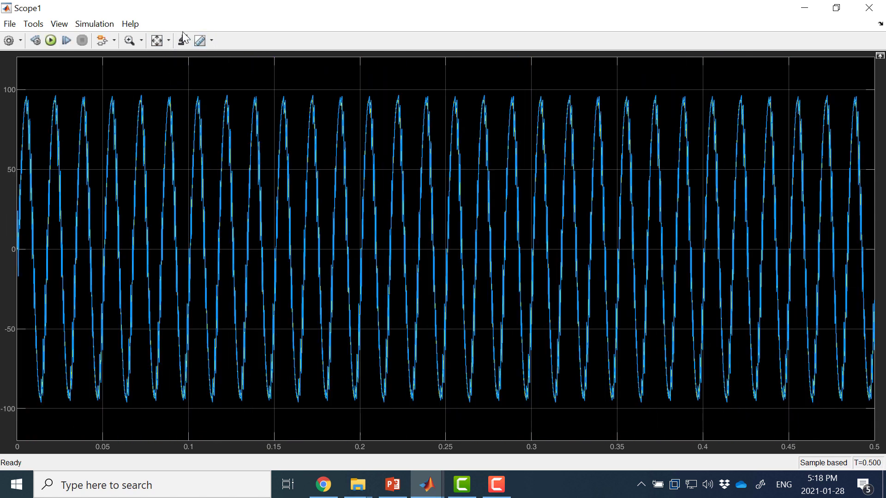
{"action": "left_click", "coordinate": [130, 41]}
{"action": "left_click_drag", "start_coordinate": [210, 87], "coordinate": [261, 92]}
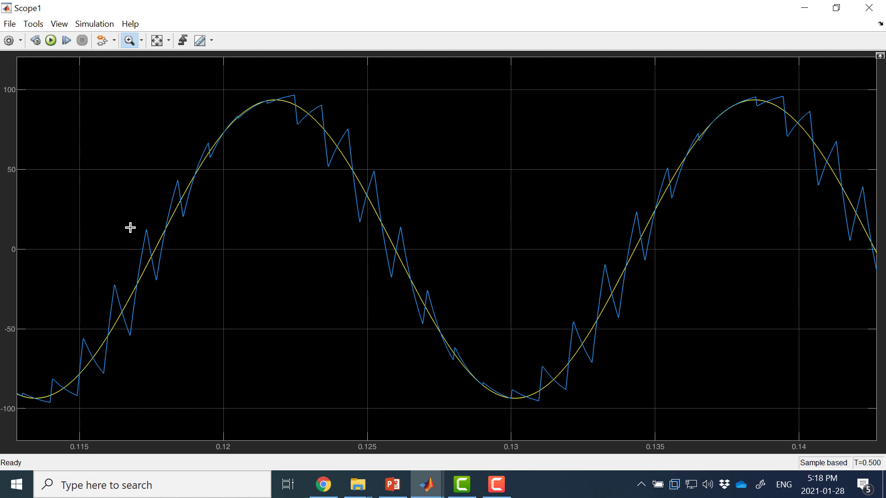
{"action": "double_click", "coordinate": [281, 209]}
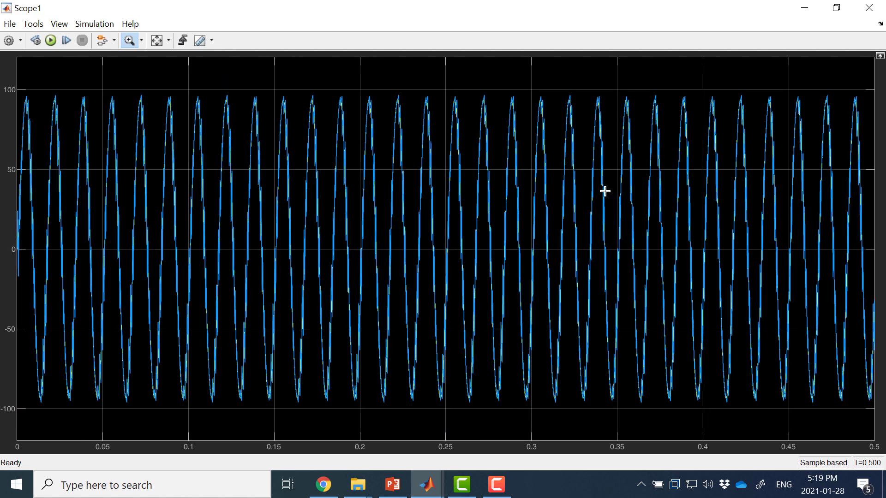
{"action": "left_click", "coordinate": [866, 9]}
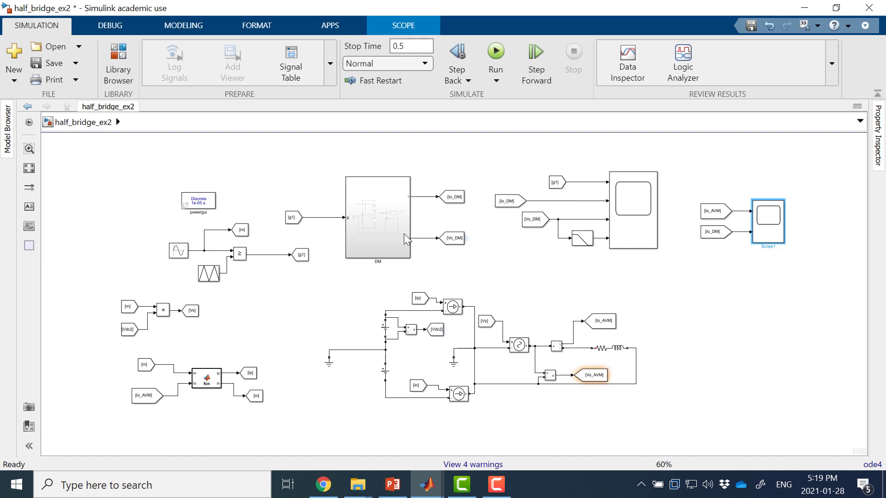